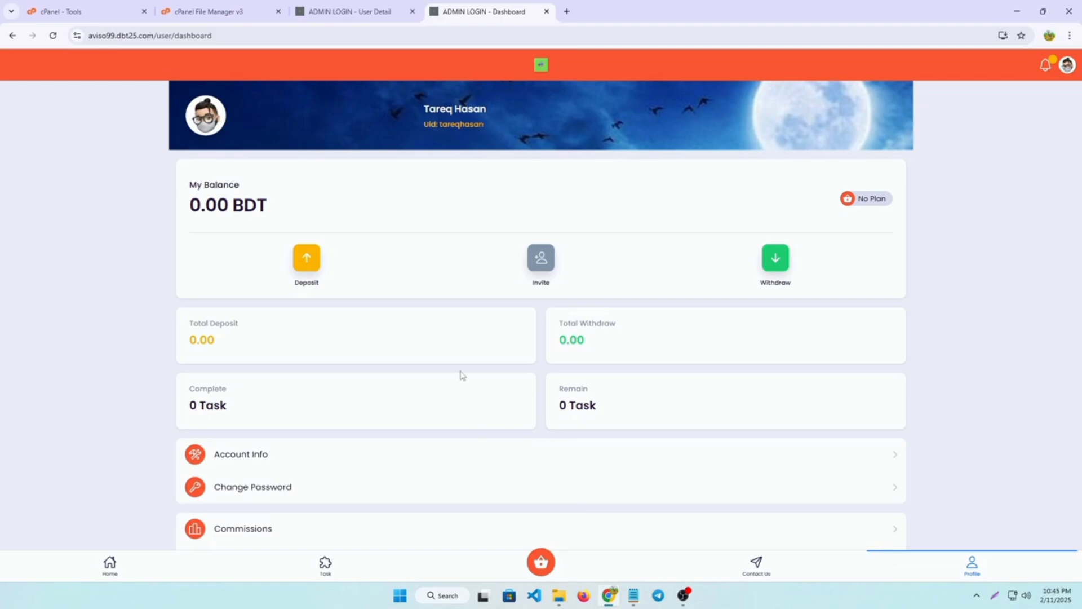
- Look through the earning site's profile dashboard, home page, task list and membership plans
{"action": "scroll", "coordinate": [176, 460], "scroll_direction": "down", "scroll_amount": 2}
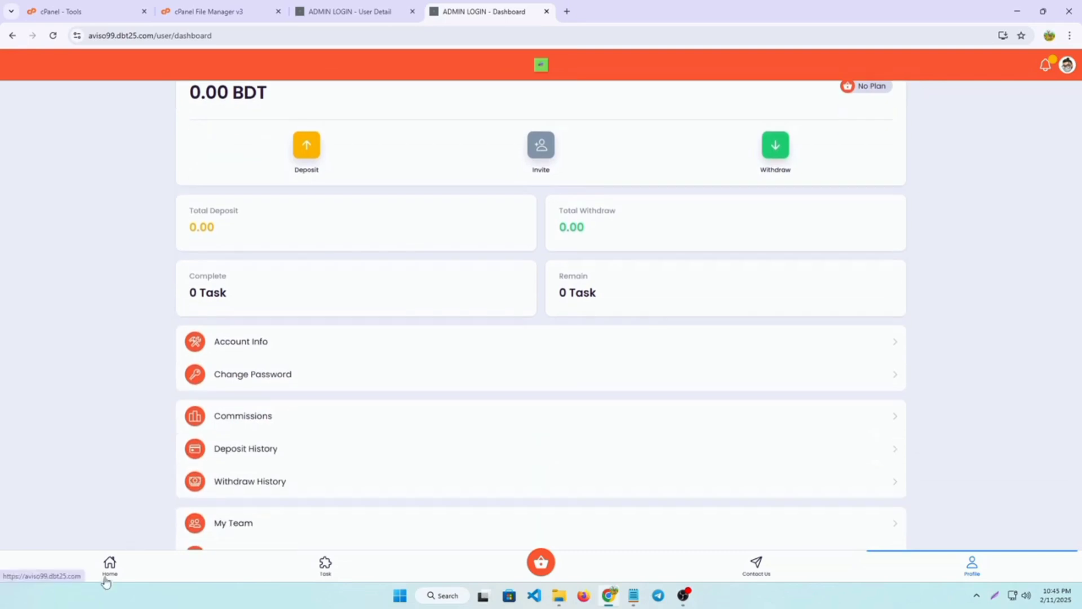
{"action": "left_click", "coordinate": [111, 568]}
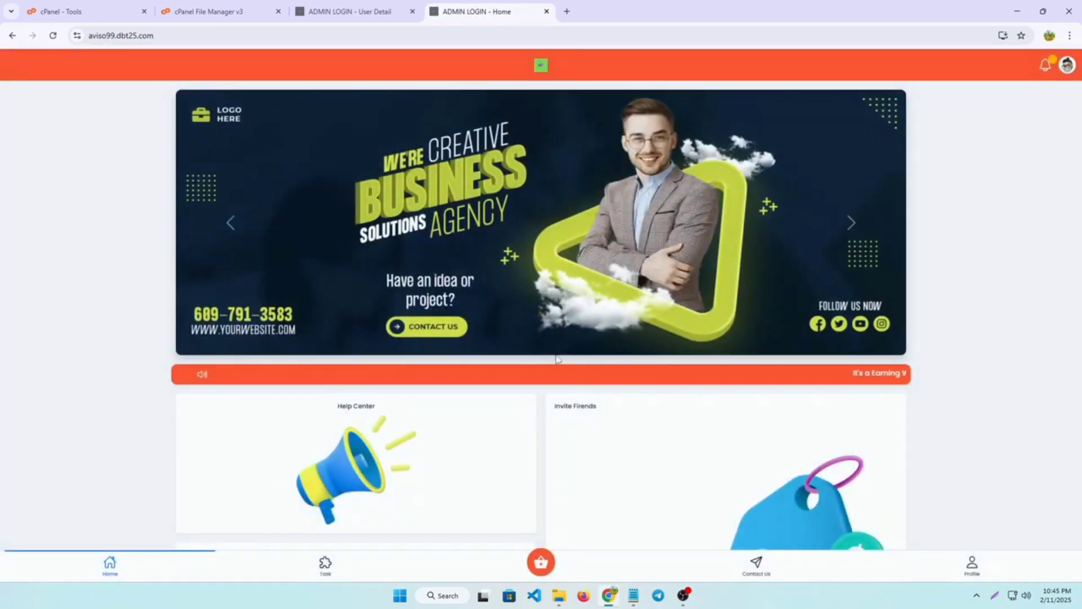
{"action": "scroll", "coordinate": [573, 383], "scroll_direction": "down", "scroll_amount": 1}
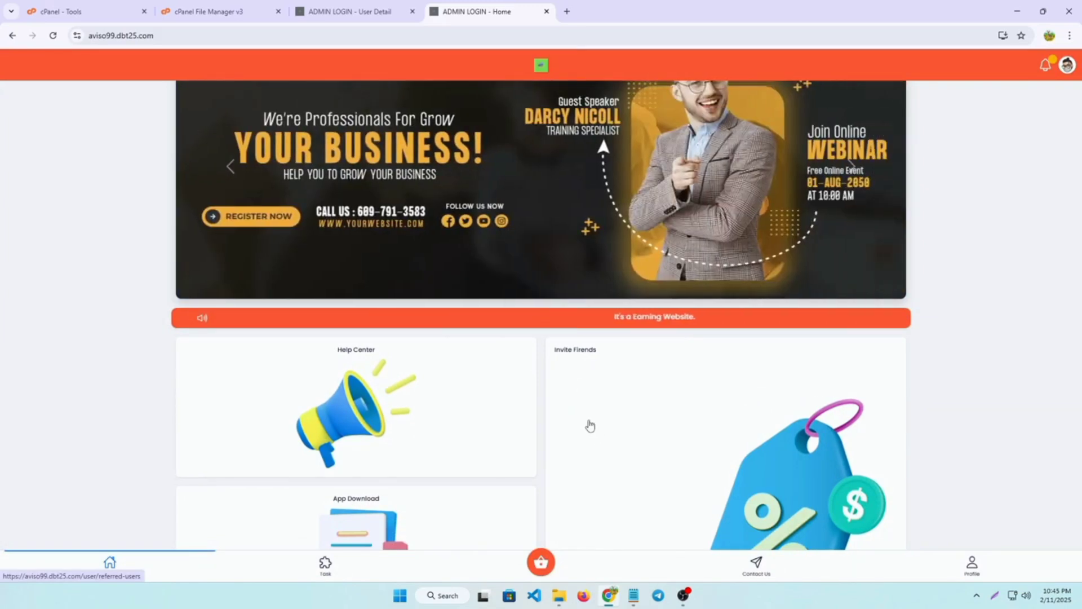
{"action": "scroll", "coordinate": [733, 488], "scroll_direction": "up", "scroll_amount": 1}
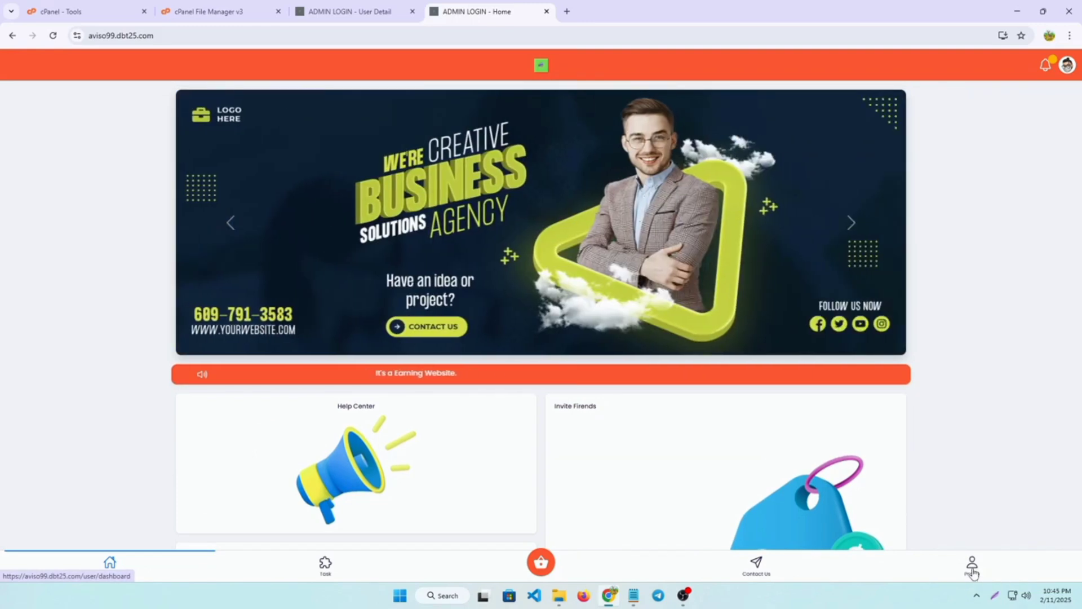
{"action": "left_click", "coordinate": [972, 570]}
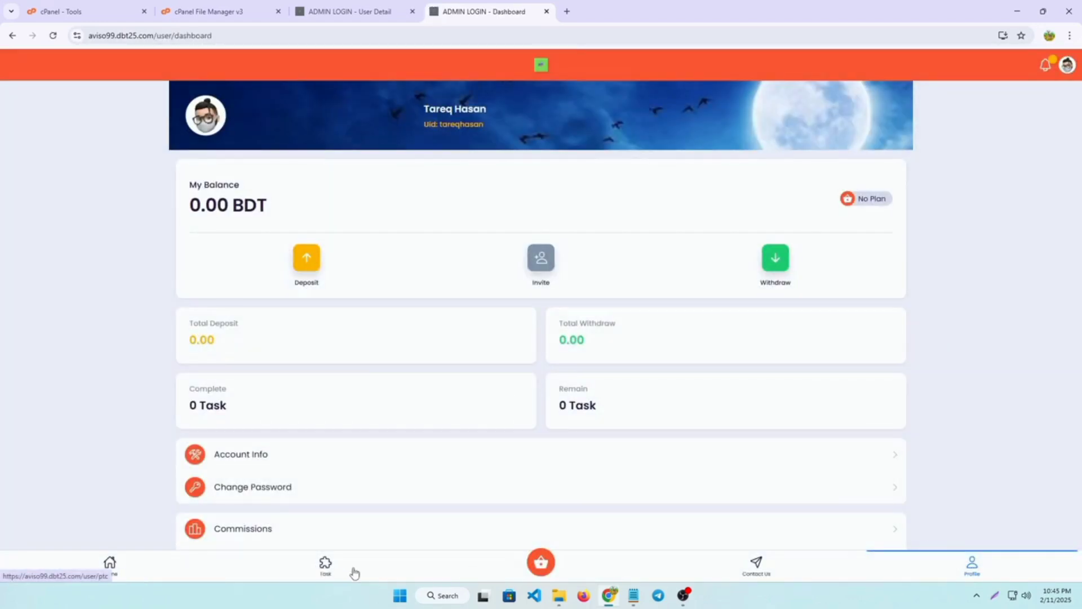
{"action": "left_click", "coordinate": [326, 564]}
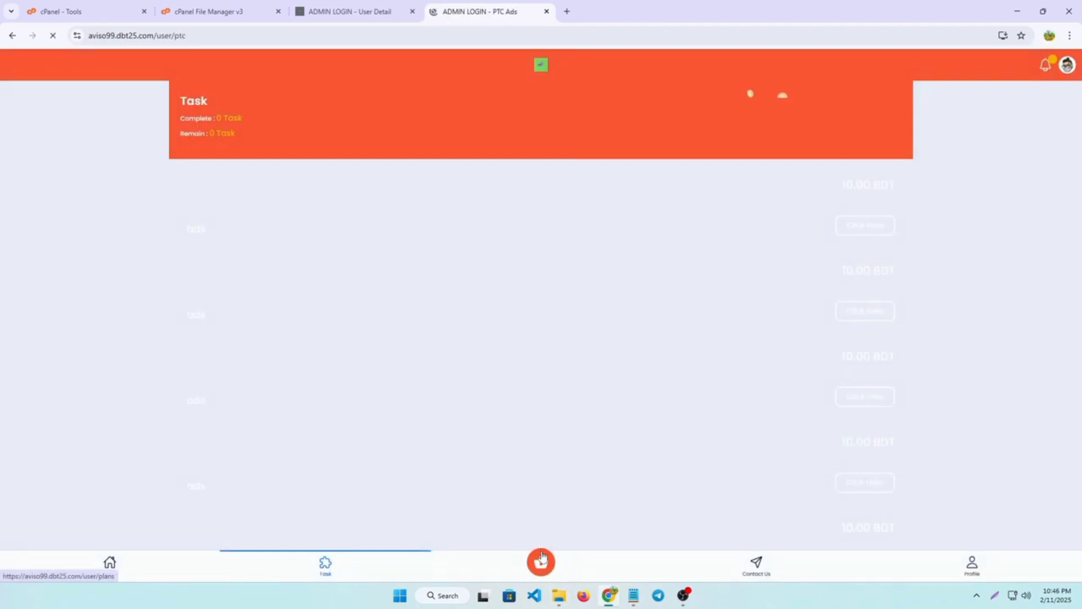
{"action": "left_click", "coordinate": [541, 560]}
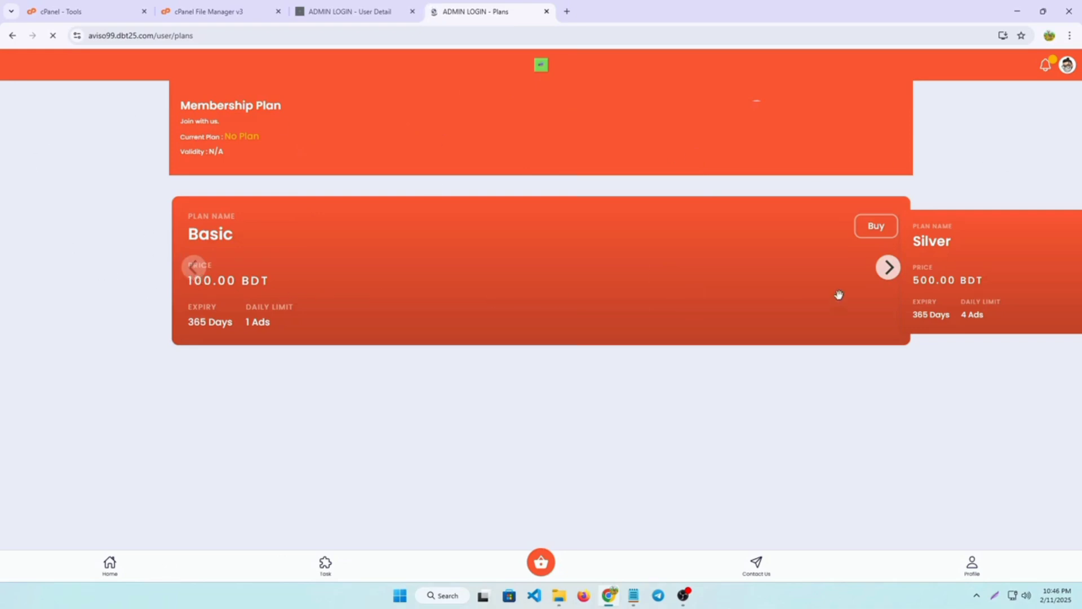
{"action": "left_click", "coordinate": [889, 272]}
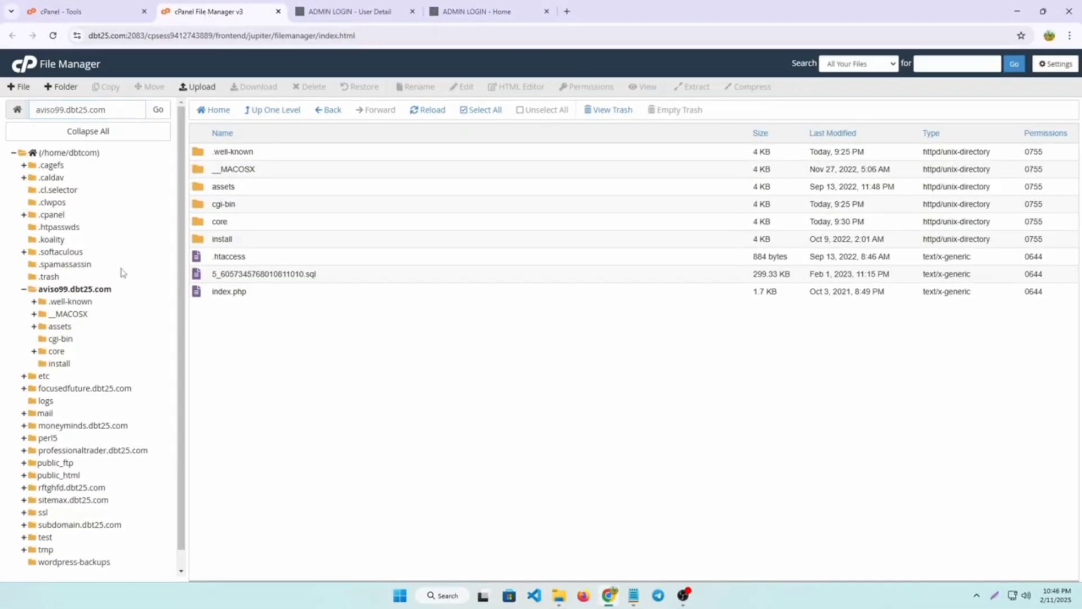
- Go from the File Manager to the cPanel tools page and open the Domains list
{"action": "left_click", "coordinate": [32, 70]}
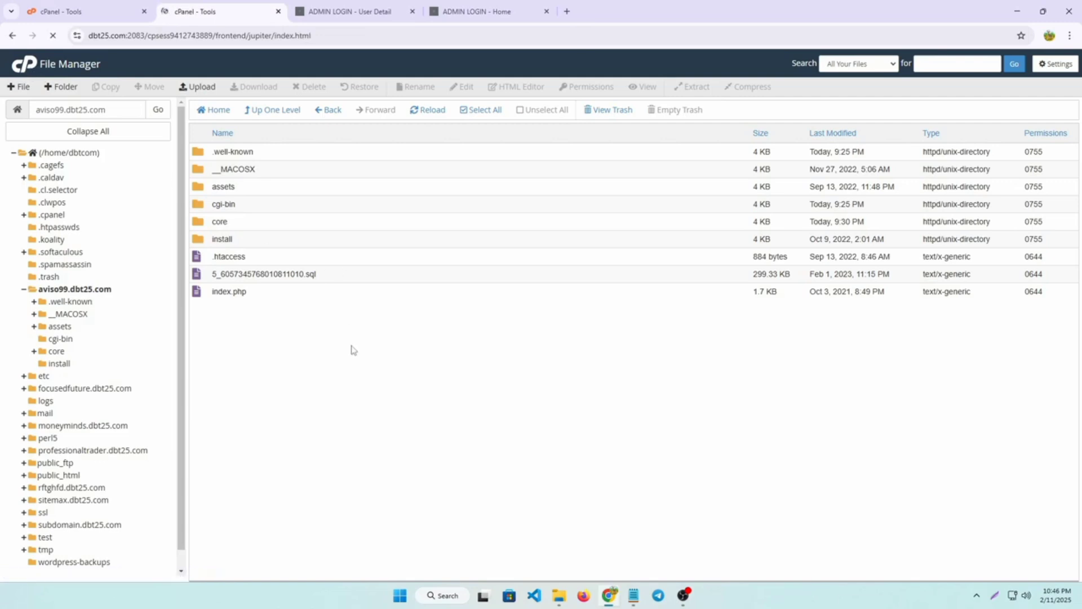
{"action": "scroll", "coordinate": [336, 427], "scroll_direction": "down", "scroll_amount": 2}
{"action": "scroll", "coordinate": [336, 426], "scroll_direction": "down", "scroll_amount": 4}
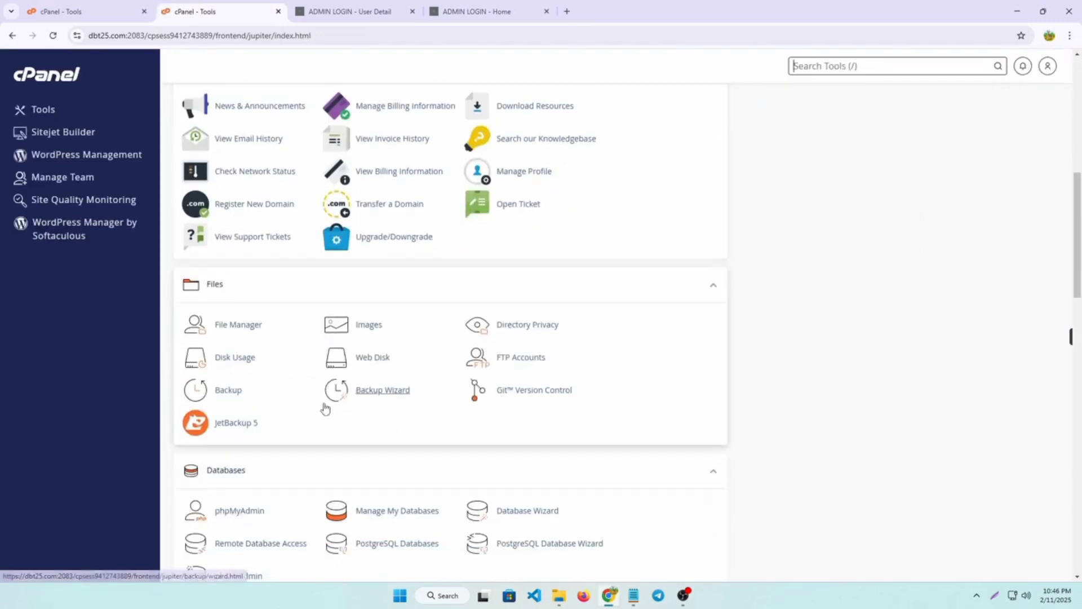
{"action": "scroll", "coordinate": [340, 367], "scroll_direction": "down", "scroll_amount": 2}
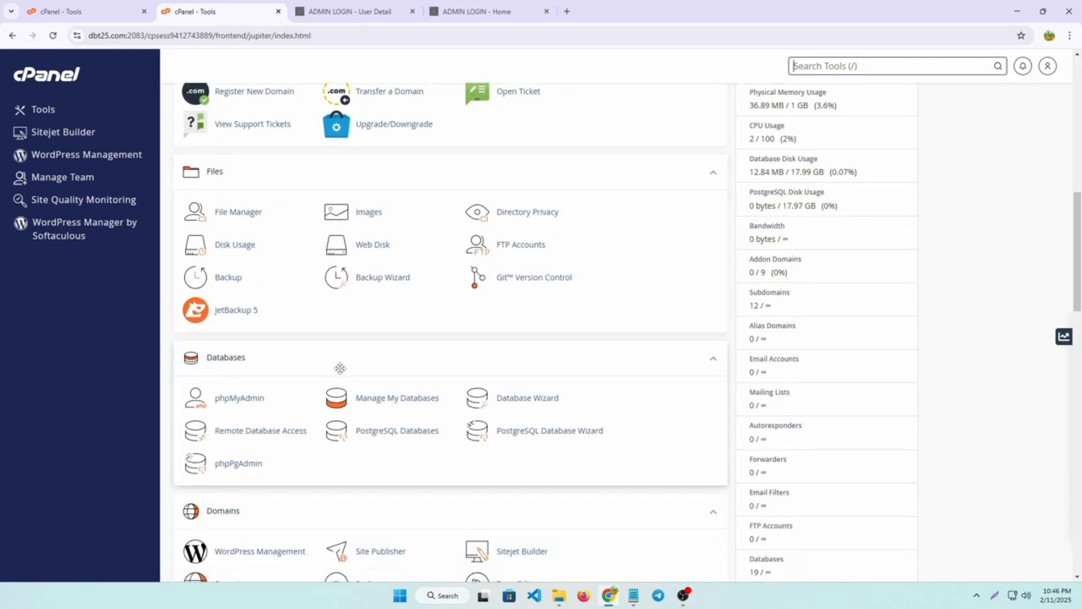
{"action": "scroll", "coordinate": [340, 368], "scroll_direction": "down", "scroll_amount": 5}
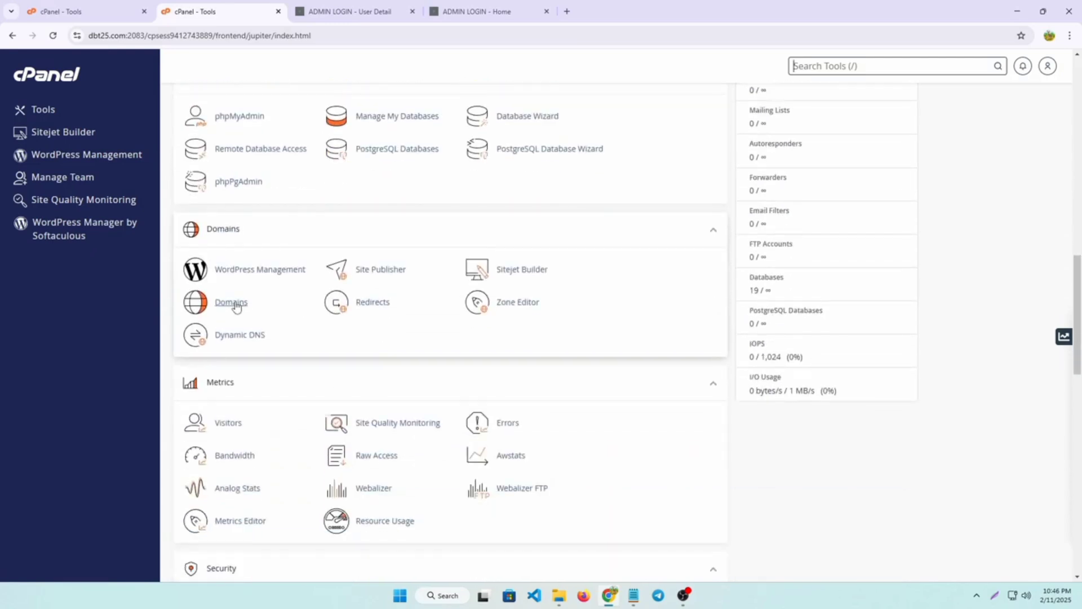
{"action": "left_click", "coordinate": [232, 305]}
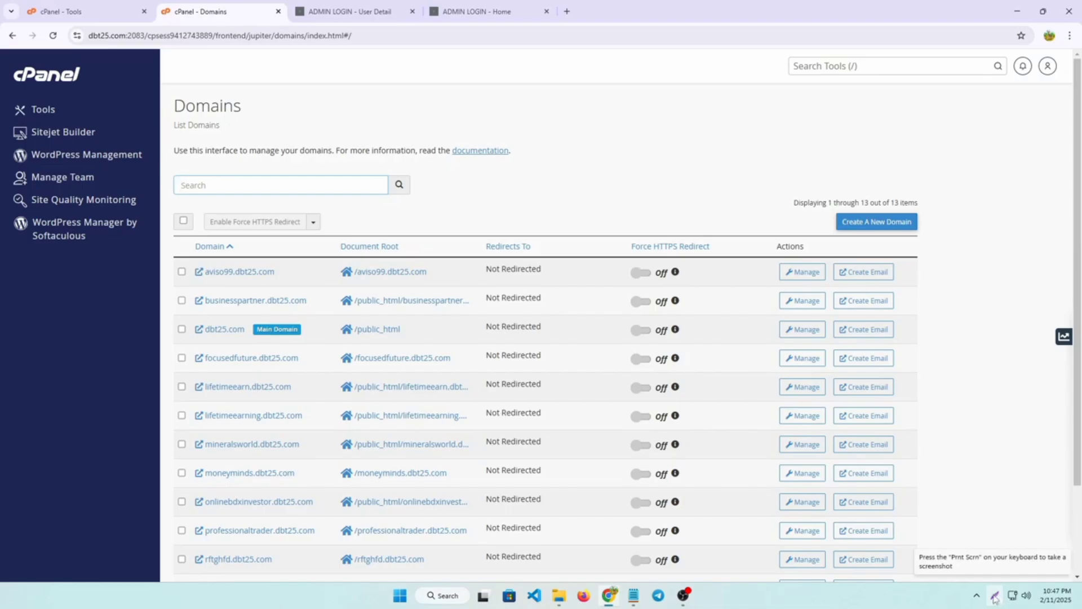
{"action": "left_click", "coordinate": [995, 596]}
{"action": "left_click_drag", "start_coordinate": [826, 197], "coordinate": [945, 244]}
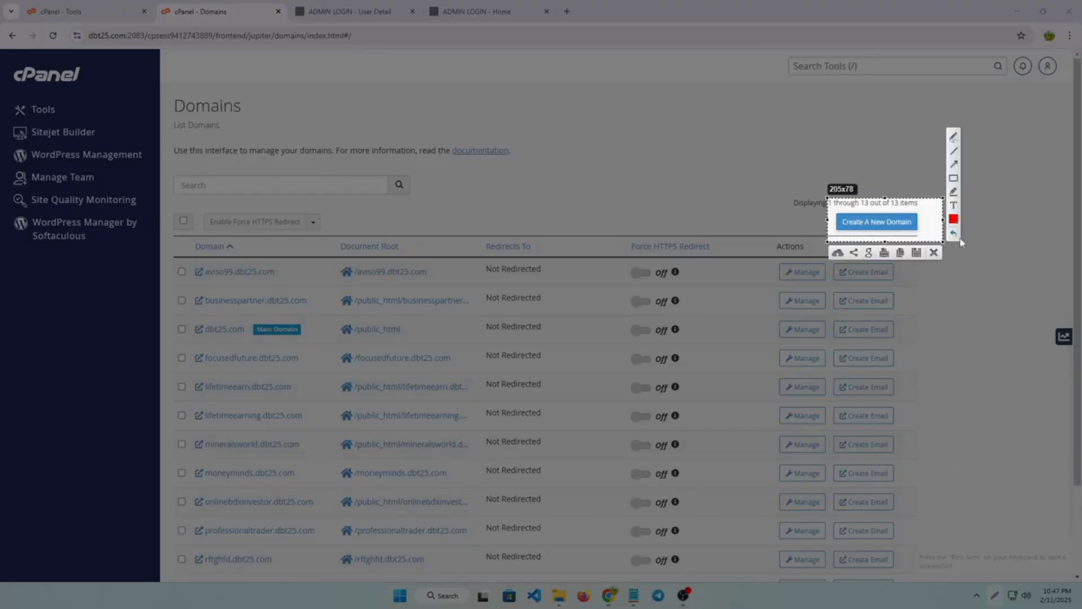
{"action": "left_click", "coordinate": [934, 252]}
- Create the new domain demo1.dbt25.com with its own document root, demo1.dbt25.com
{"action": "left_click", "coordinate": [878, 222]}
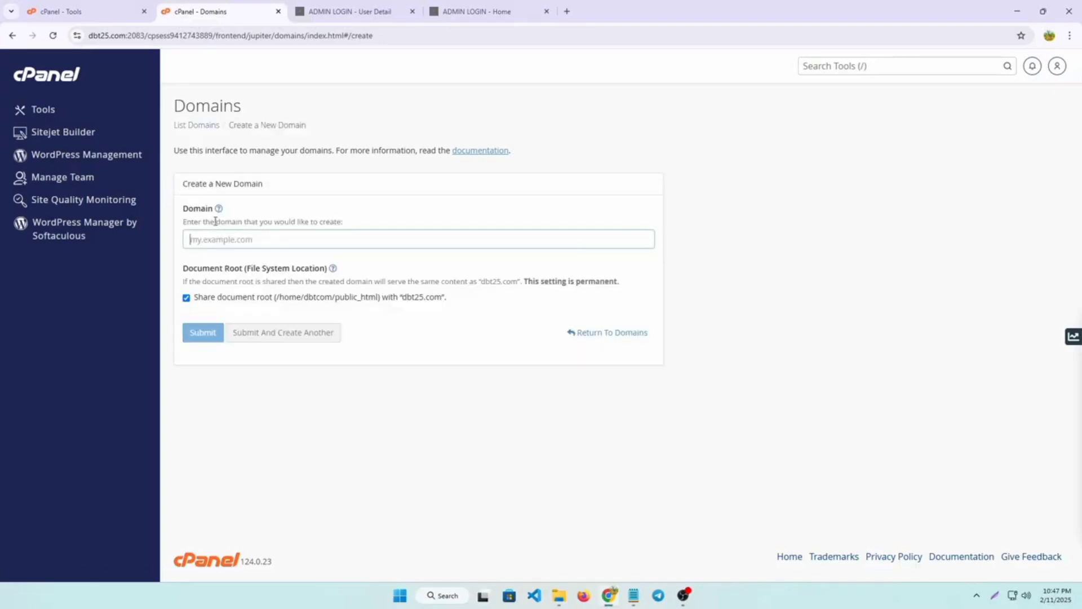
{"action": "left_click", "coordinate": [208, 246]}
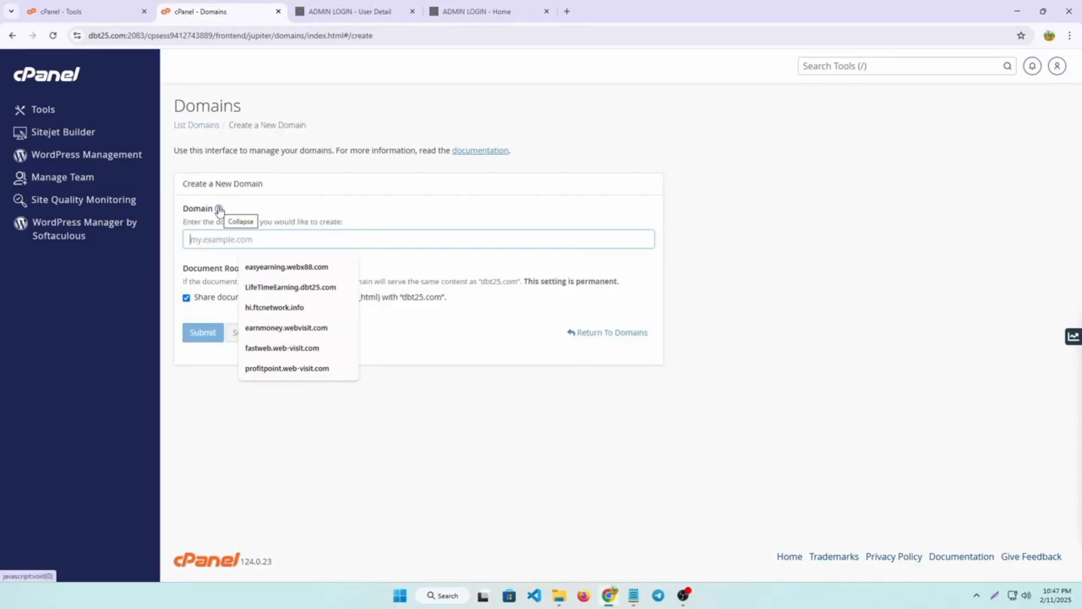
{"action": "type", "text": "demo1"}
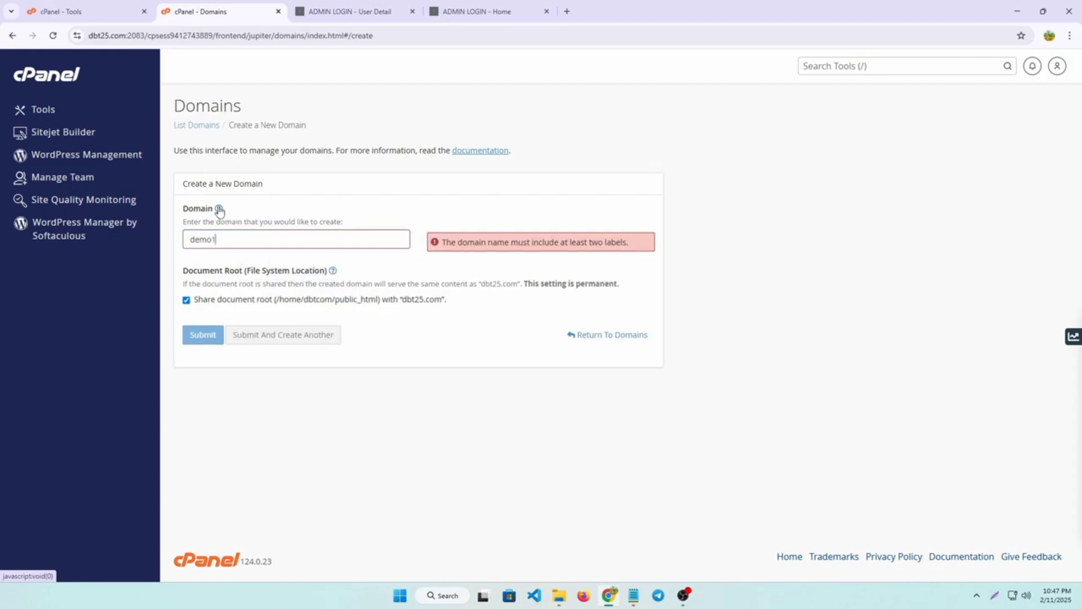
{"action": "type", "text": "."}
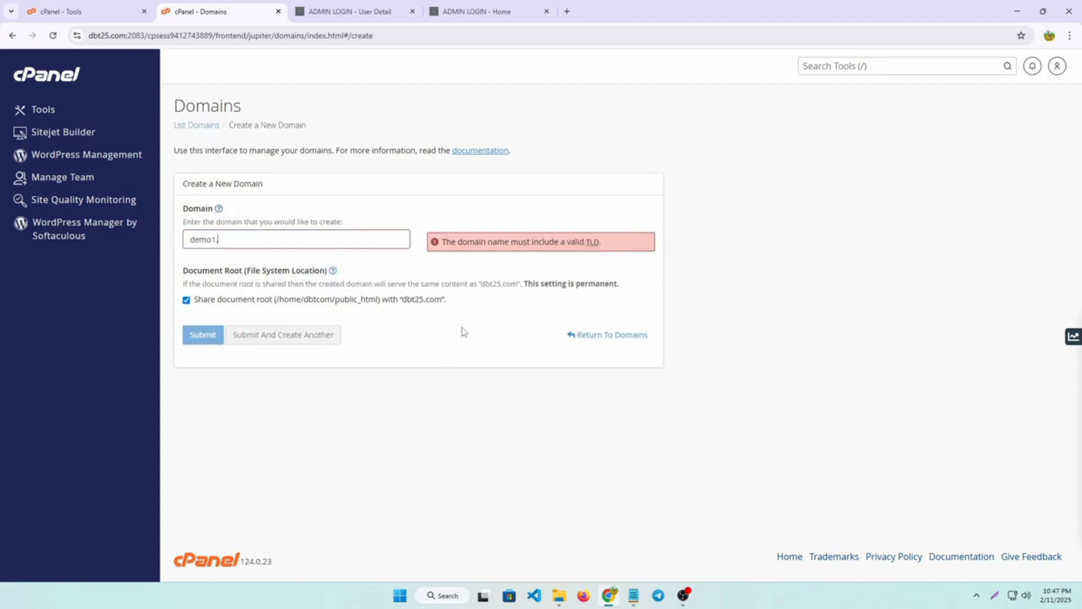
{"action": "left_click_drag", "start_coordinate": [402, 305], "coordinate": [441, 310]}
{"action": "key", "text": "ctrl+c"}
{"action": "left_click", "coordinate": [240, 245]}
{"action": "key", "text": "ctrl+v"}
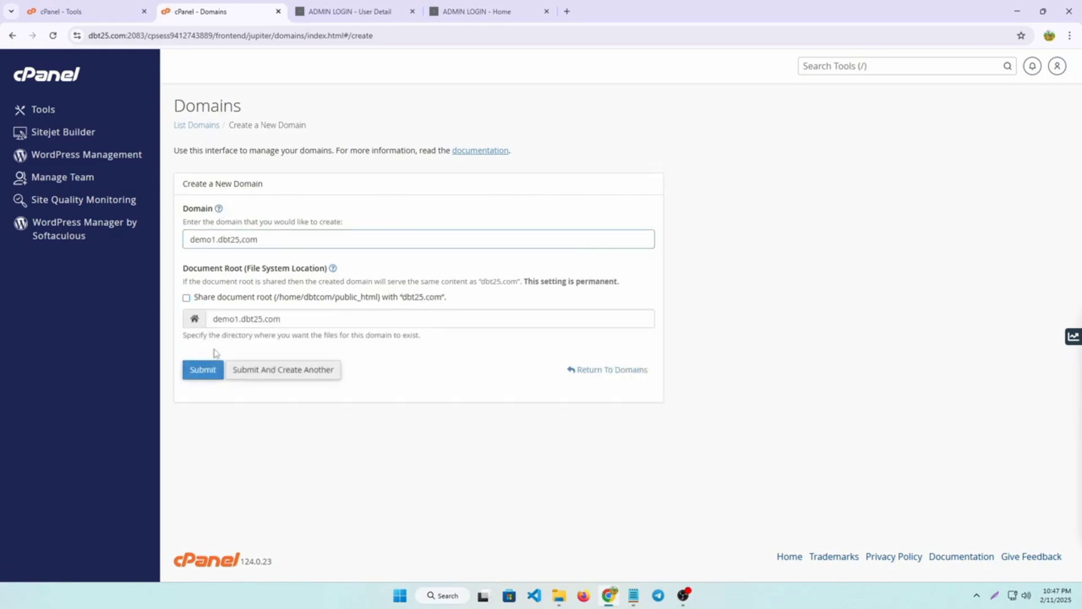
{"action": "left_click", "coordinate": [204, 369]}
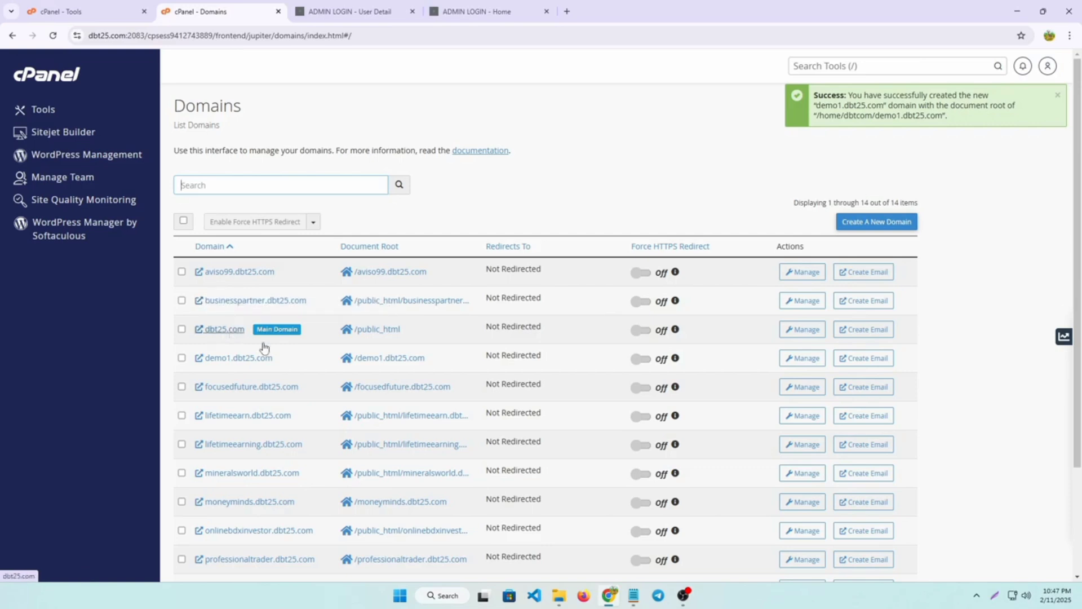
{"action": "key", "text": "super+shift+s"}
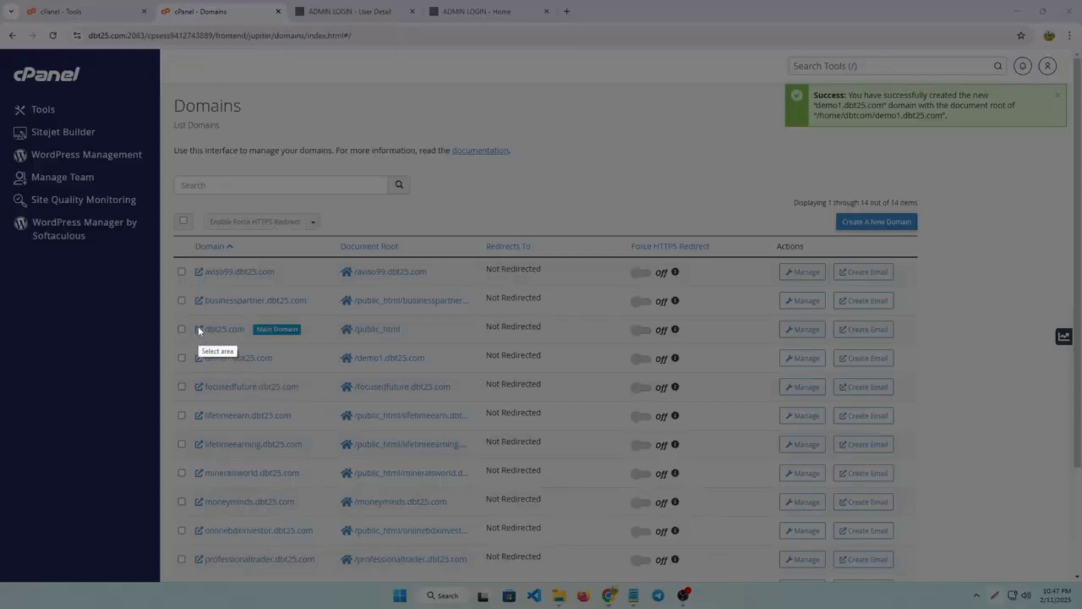
{"action": "mouse_move", "coordinate": [174, 318]}
{"action": "left_mouse_down"}
{"action": "mouse_move", "coordinate": [290, 352]}
{"action": "mouse_move", "coordinate": [309, 345]}
{"action": "left_mouse_up"}
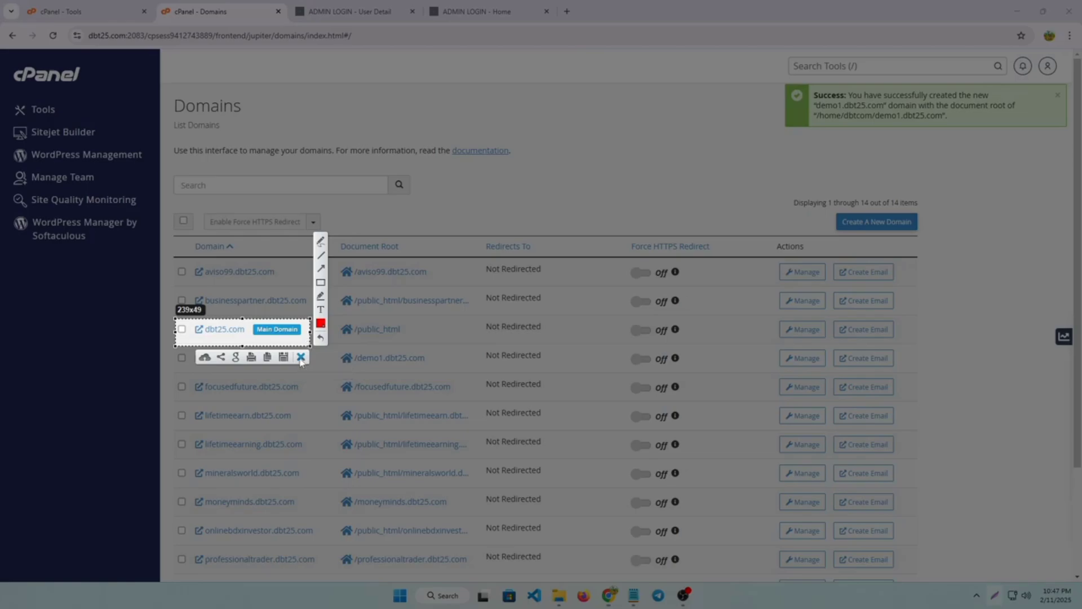
{"action": "left_click", "coordinate": [301, 357]}
- Return to the cPanel tools page and locate the Databases section
{"action": "left_click", "coordinate": [21, 83]}
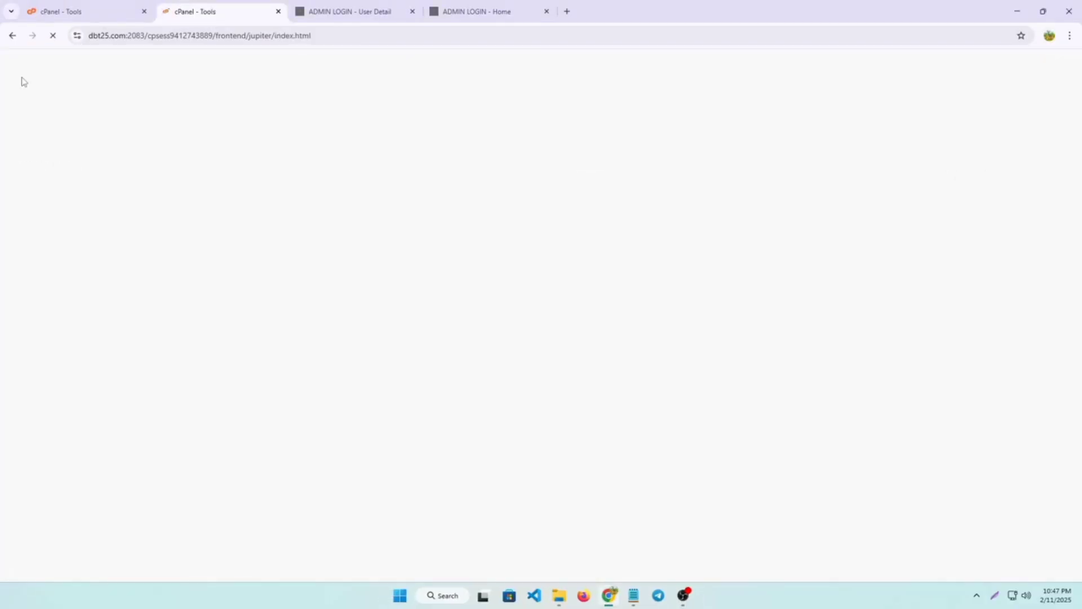
{"action": "scroll", "coordinate": [272, 266], "scroll_direction": "down", "scroll_amount": 4}
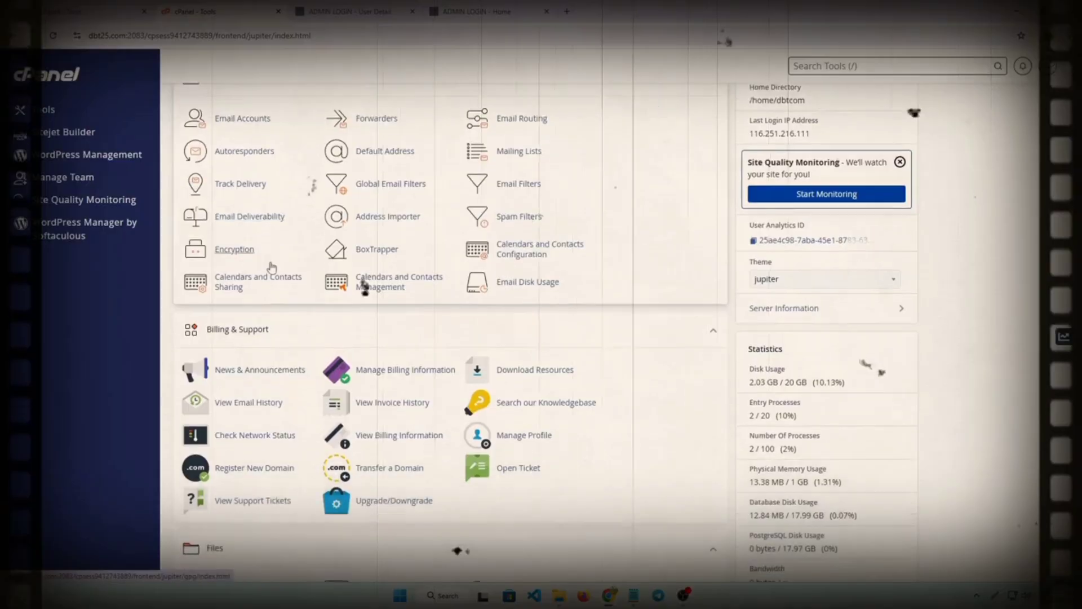
{"action": "scroll", "coordinate": [272, 266], "scroll_direction": "down", "scroll_amount": 4}
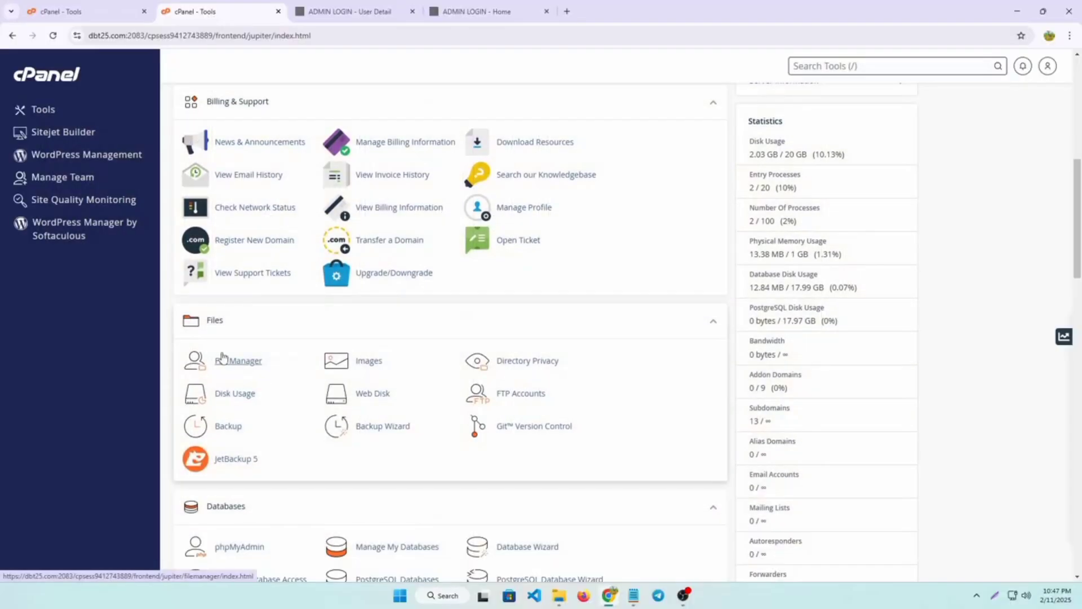
{"action": "scroll", "coordinate": [239, 362], "scroll_direction": "down", "scroll_amount": 2}
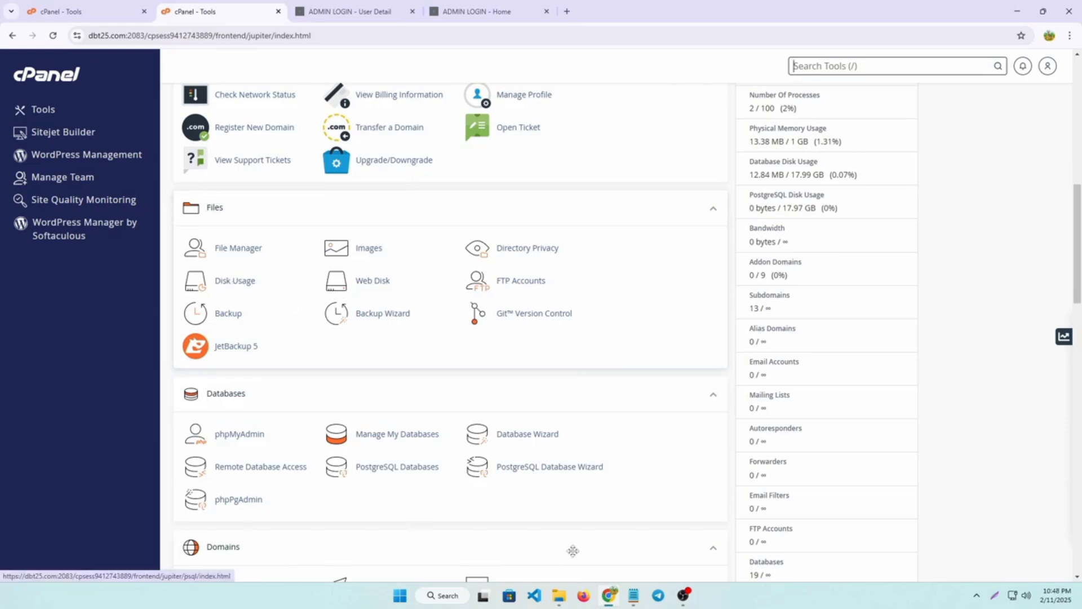
{"action": "left_click", "coordinate": [995, 597]}
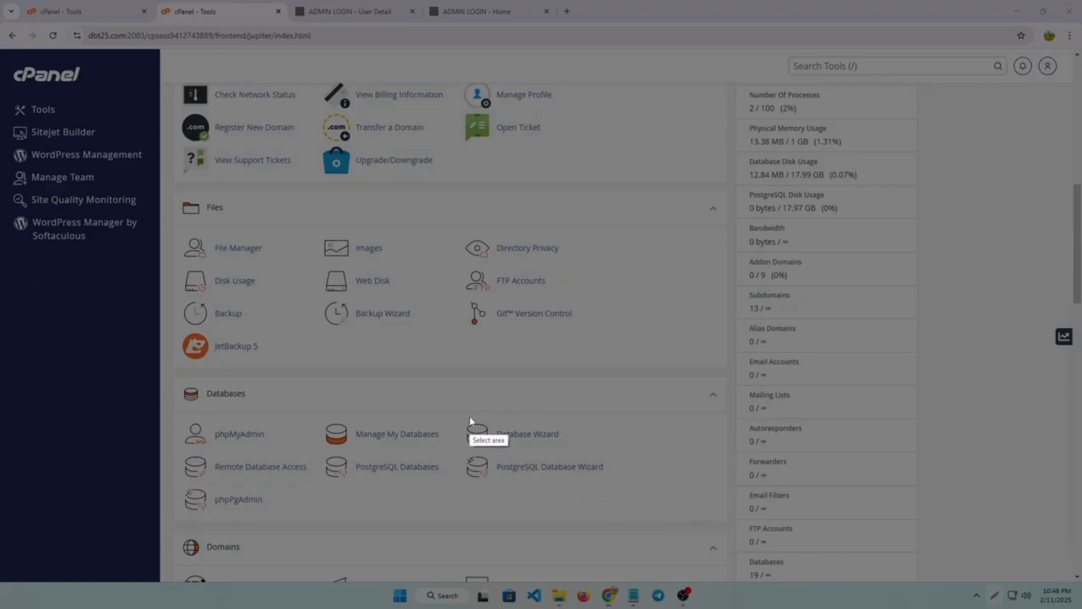
{"action": "left_click_drag", "start_coordinate": [469, 417], "coordinate": [577, 450]}
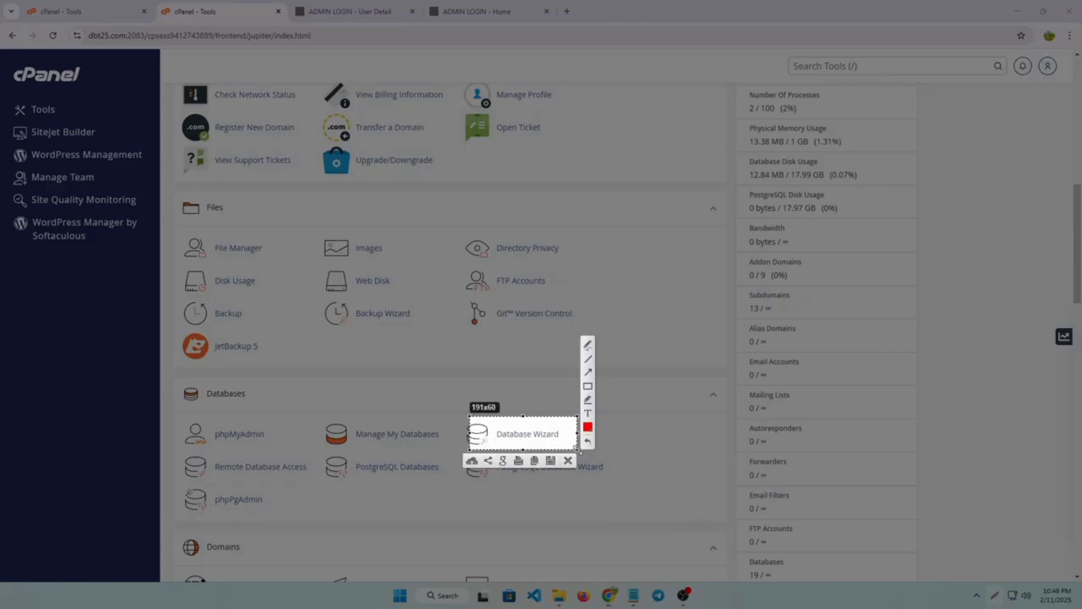
{"action": "left_click", "coordinate": [568, 461]}
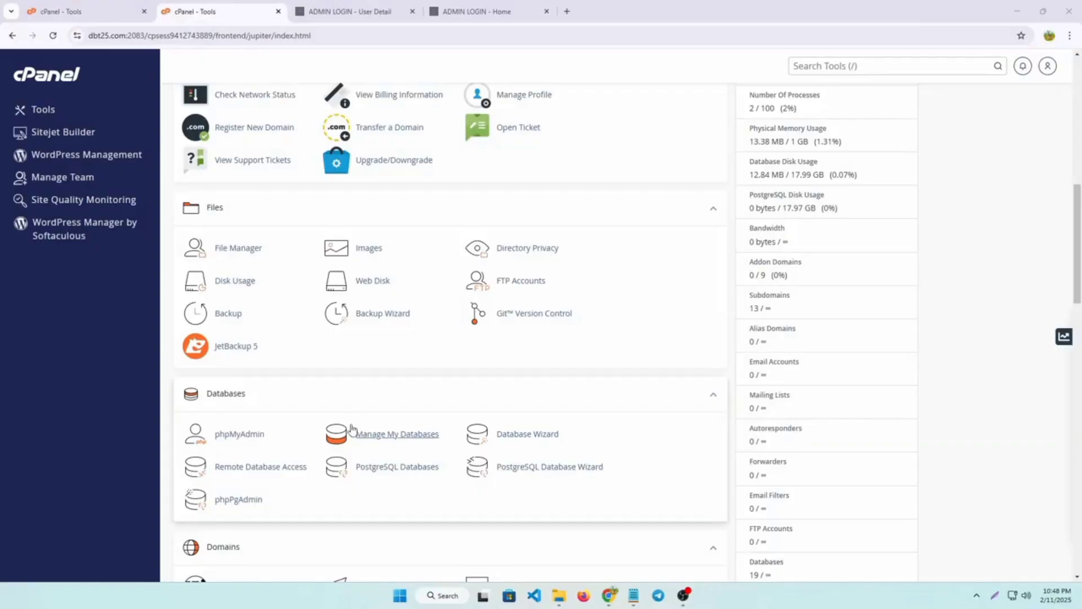
- Create a new database named dbtcom_demo1 with the Database Wizard
{"action": "left_click", "coordinate": [528, 439]}
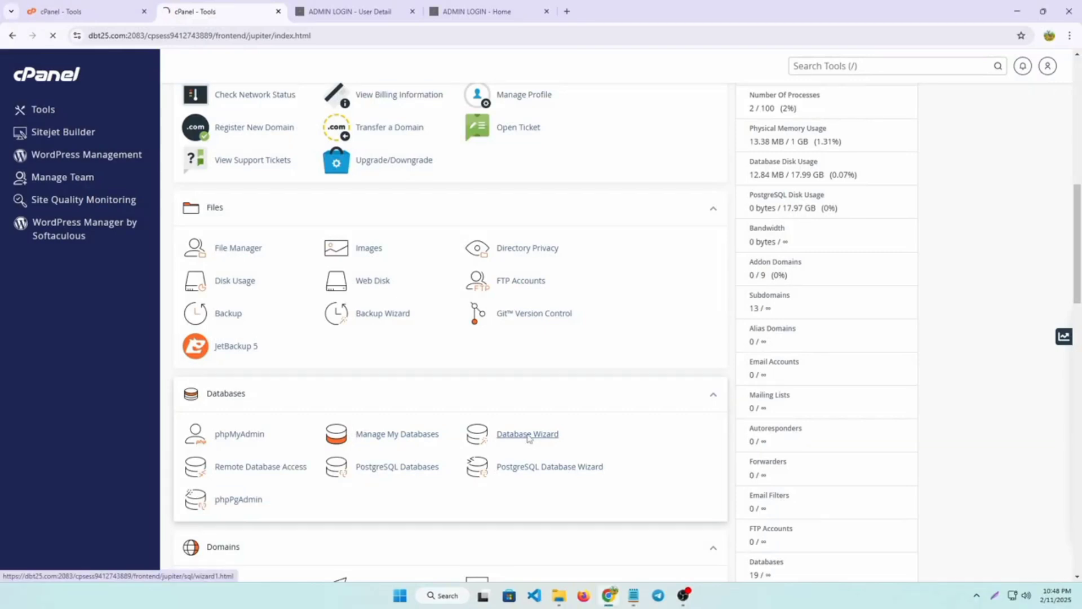
{"action": "left_click", "coordinate": [256, 222]}
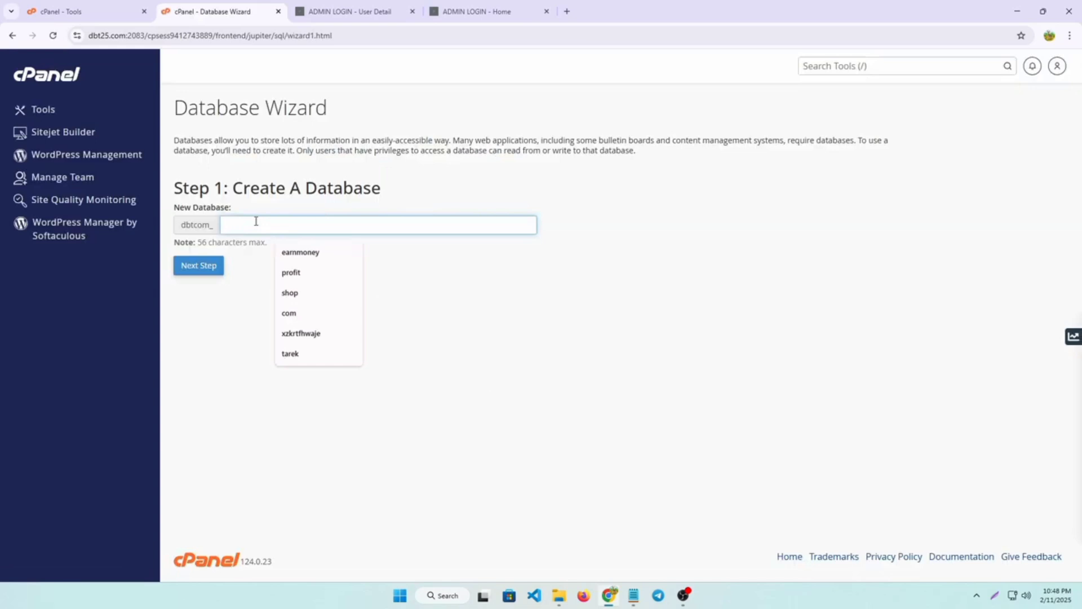
{"action": "type", "text": "d"}
{"action": "type", "text": "en"}
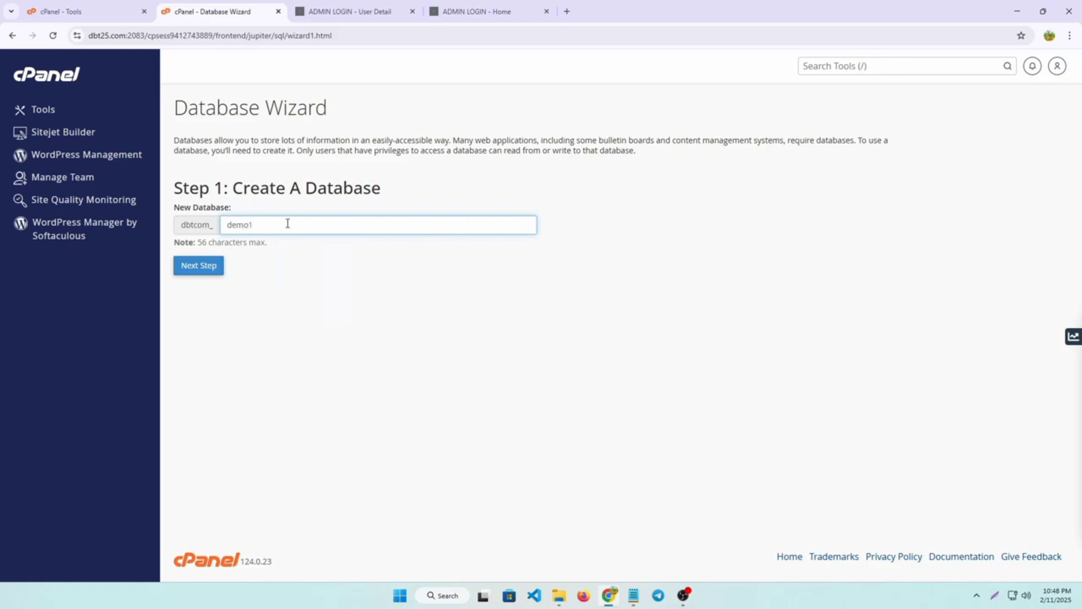
{"action": "left_click_drag", "start_coordinate": [264, 222], "coordinate": [225, 221]}
{"action": "left_click", "coordinate": [213, 273]}
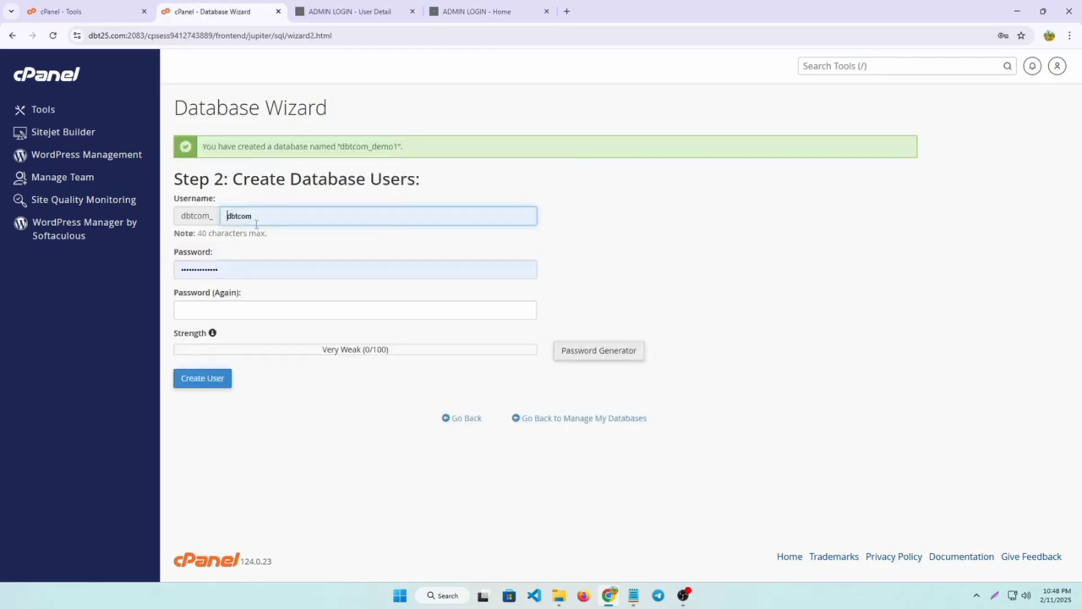
- Replace the prefilled database username with demo1 after the dbtcom_ prefix
{"action": "left_click", "coordinate": [257, 218]}
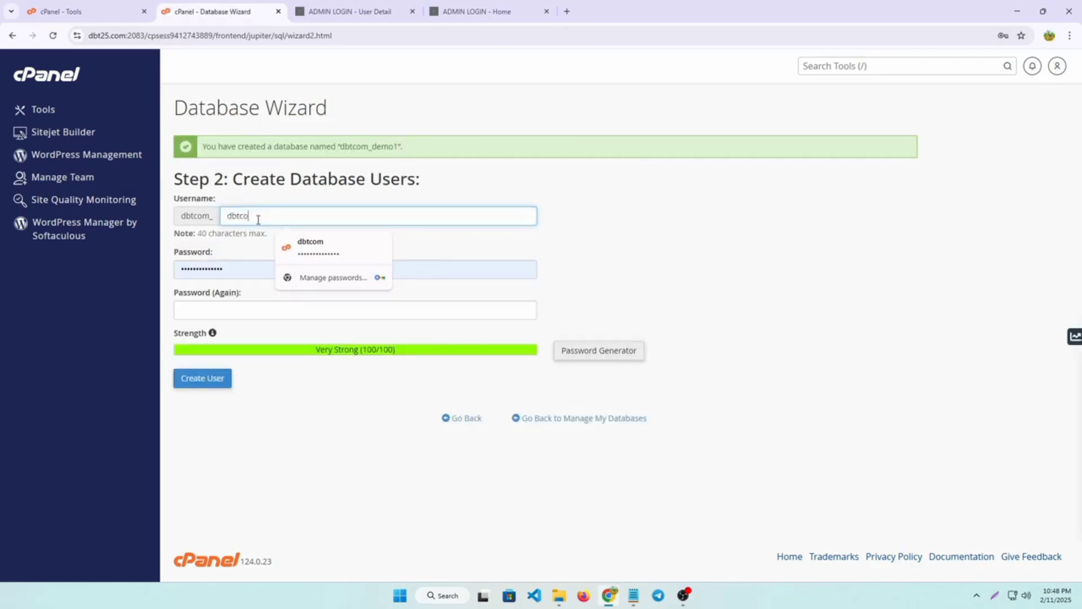
{"action": "key", "text": "ctrl+a"}
{"action": "key", "text": "BackSpace"}
{"action": "type", "text": "demo1"}
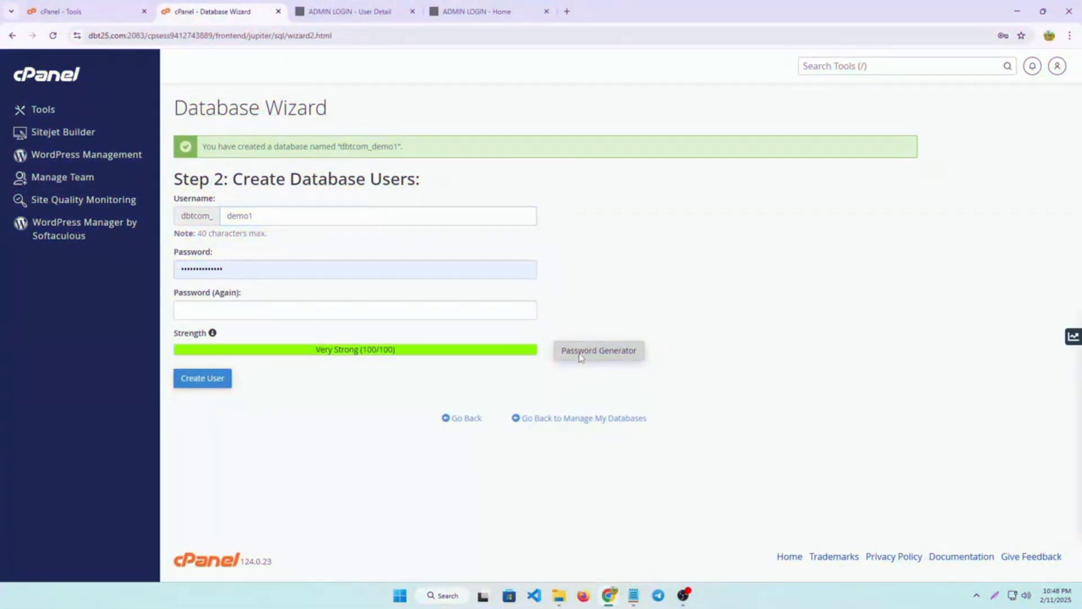
- Generate a new password, copy it, and create the database user with it, declining to save the login in the browser
{"action": "left_click", "coordinate": [581, 351]}
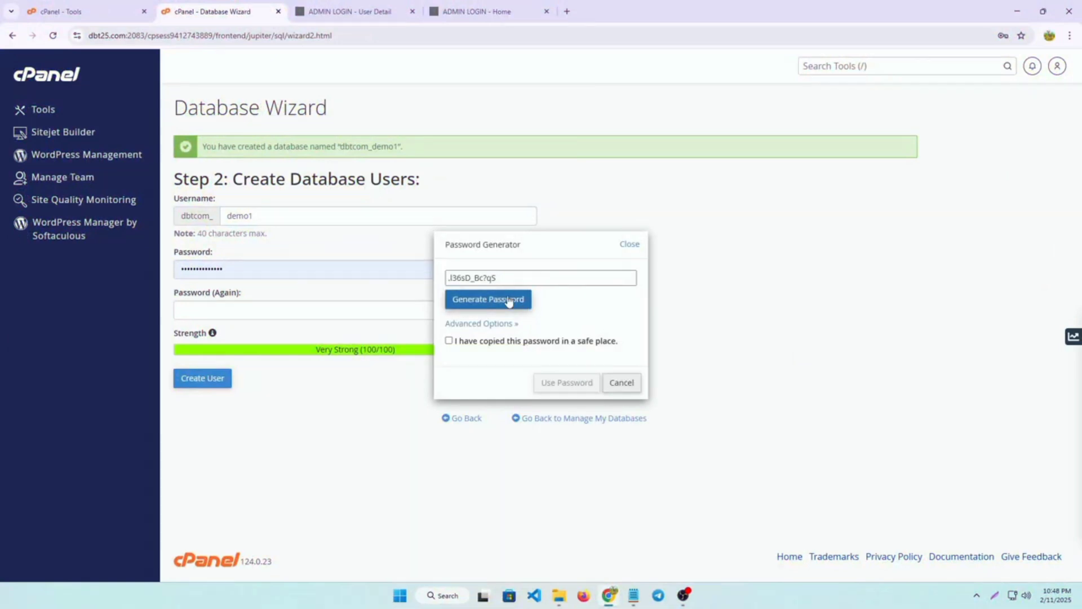
{"action": "left_click", "coordinate": [508, 300]}
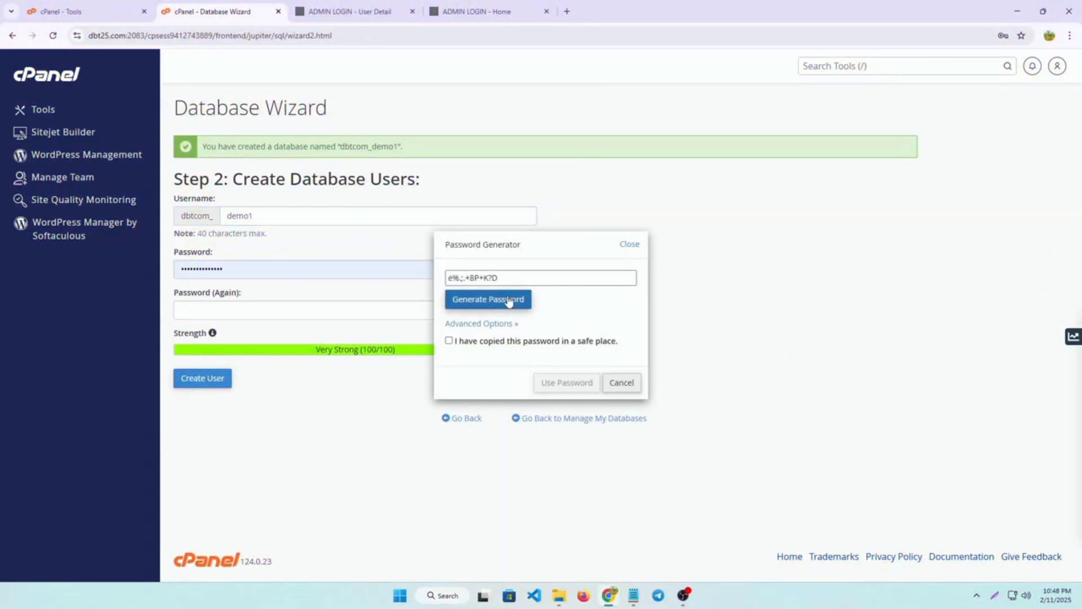
{"action": "left_click", "coordinate": [449, 341]}
{"action": "left_click_drag", "start_coordinate": [541, 278], "coordinate": [446, 276]}
{"action": "key", "text": "ctrl+c"}
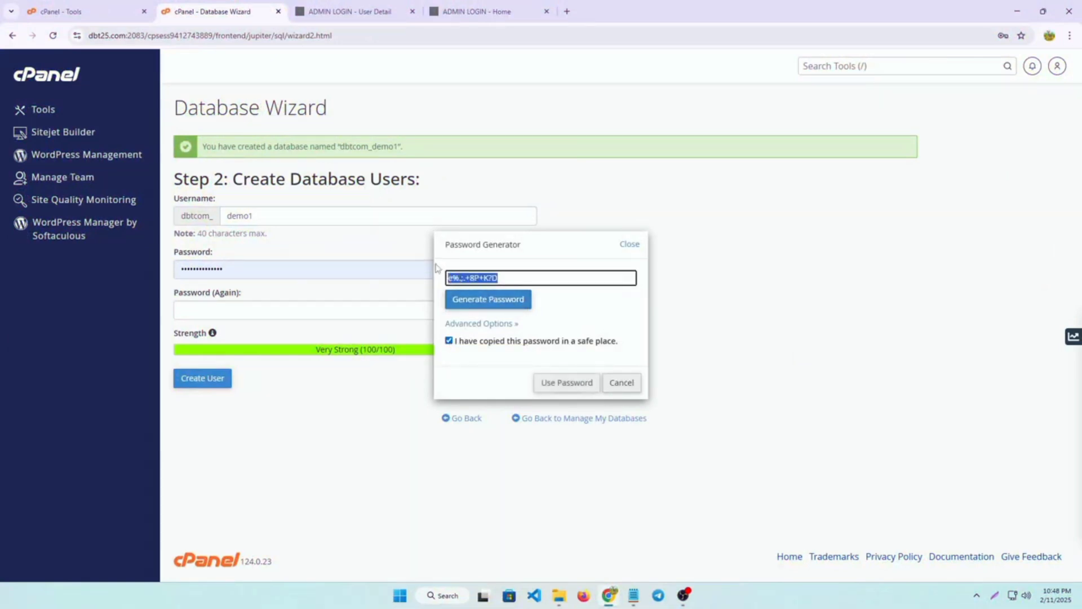
{"action": "left_click", "coordinate": [552, 383]}
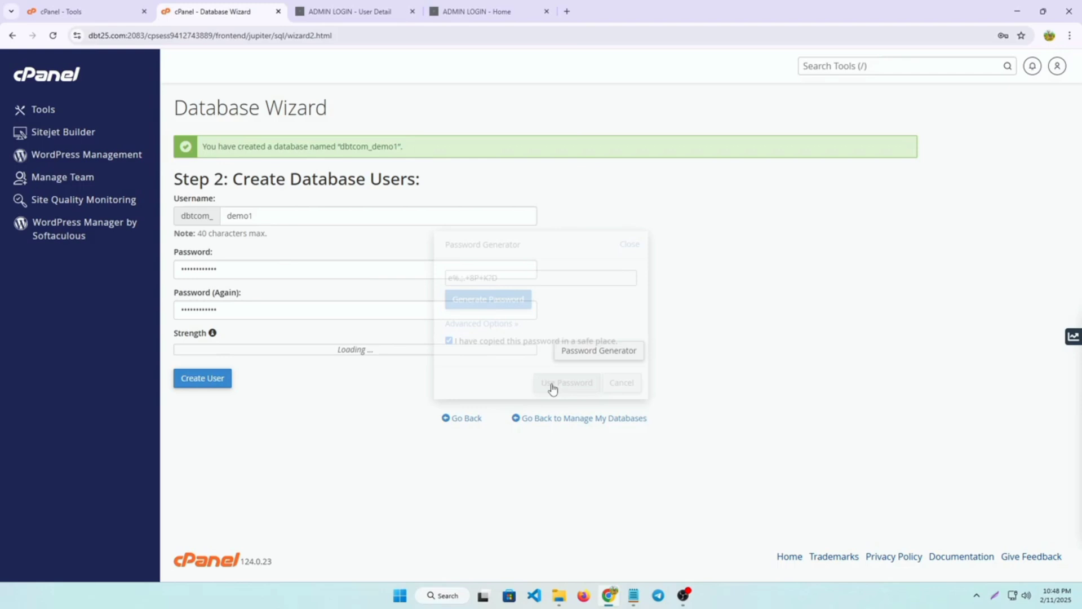
{"action": "left_click", "coordinate": [197, 388]}
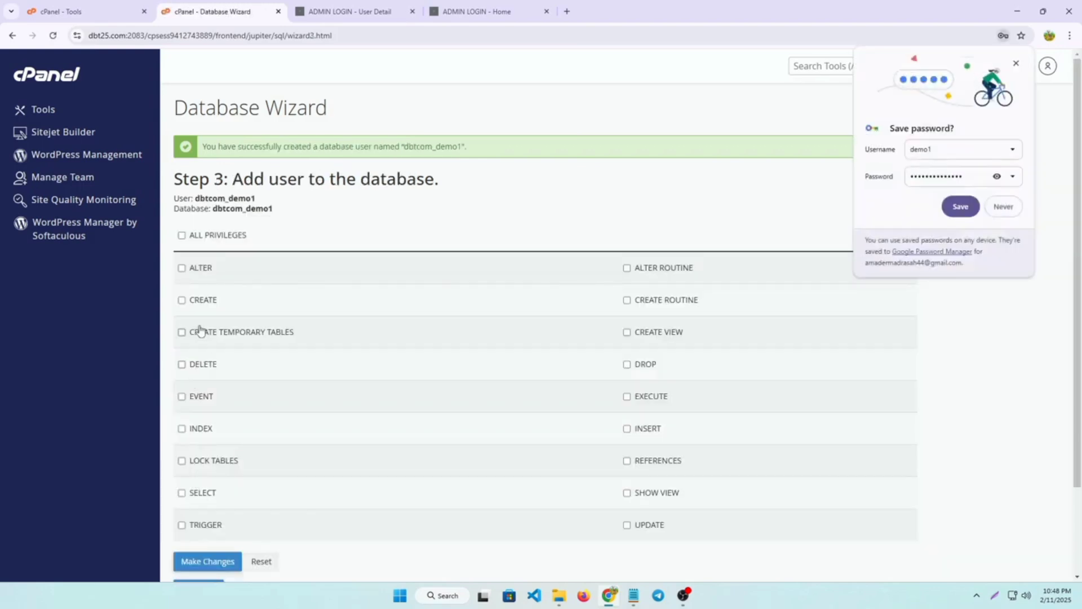
{"action": "left_click", "coordinate": [1003, 206]}
- Paste the copied database password at the end of the Notepad notes, below the existing entries
{"action": "left_click", "coordinate": [633, 595]}
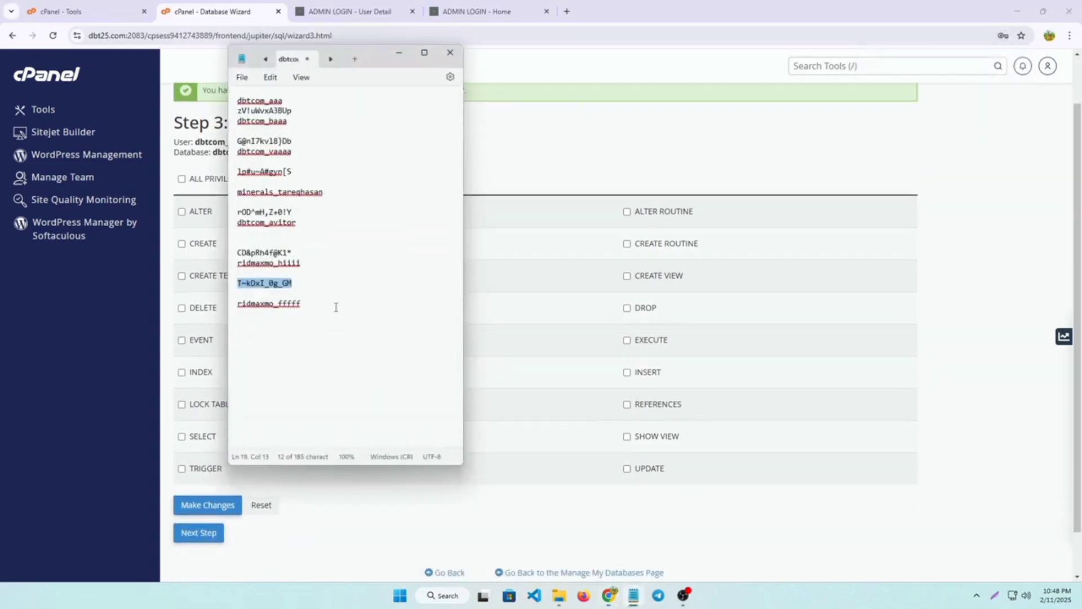
{"action": "left_click", "coordinate": [337, 305]}
{"action": "key", "text": "Return"}
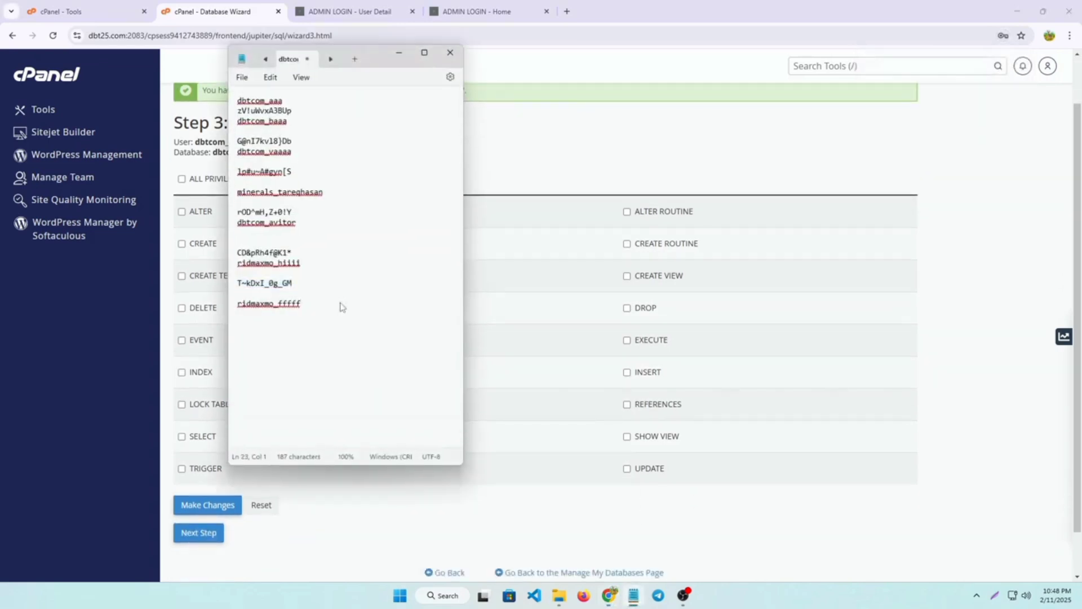
{"action": "key", "text": "ctrl+v"}
{"action": "left_click", "coordinate": [399, 55]}
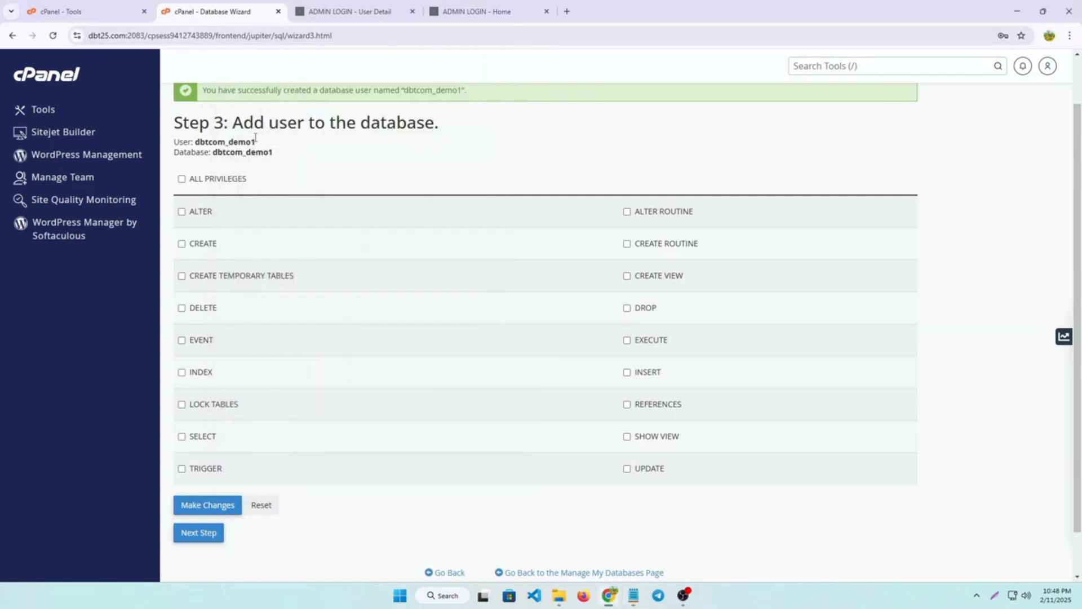
- Copy the database user name dbtcom_demo1 from the wizard and paste it below the password in the Notepad notes
{"action": "left_click_drag", "start_coordinate": [256, 138], "coordinate": [195, 141]}
{"action": "key", "text": "ctrl+c"}
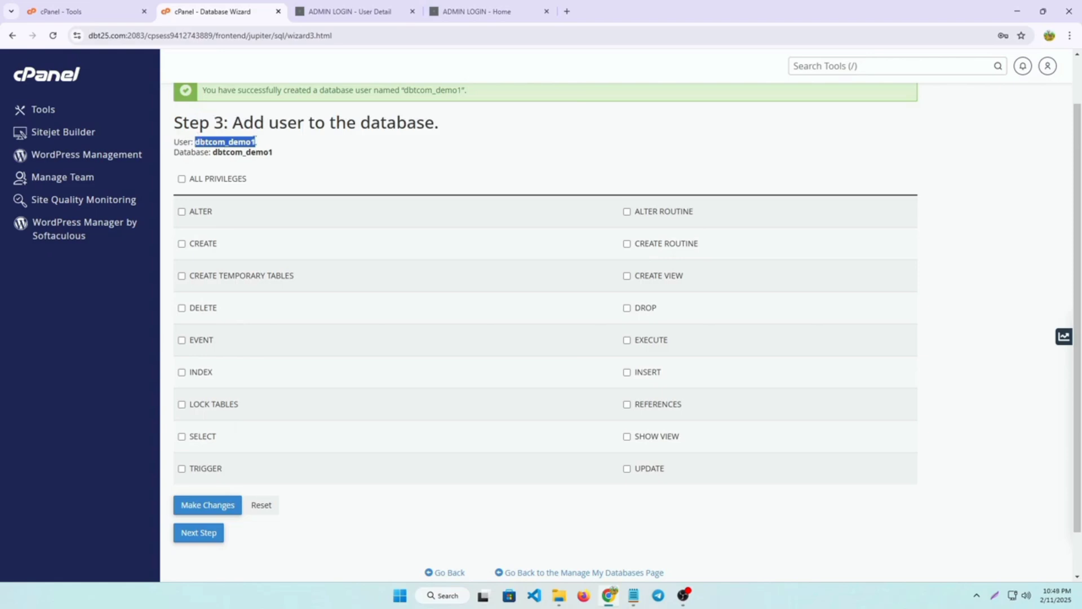
{"action": "left_click", "coordinate": [633, 595]}
{"action": "left_click", "coordinate": [324, 314]}
{"action": "key", "text": "Return"}
{"action": "key", "text": "Return"}
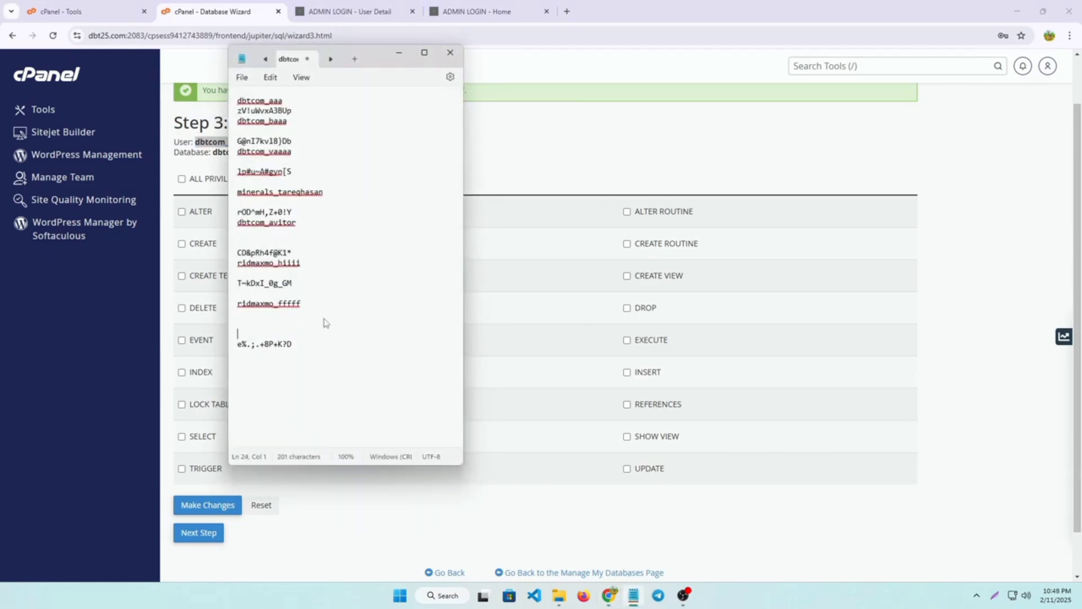
{"action": "left_click", "coordinate": [311, 343]}
{"action": "key", "text": "Return"}
{"action": "key", "text": "ctrl+v"}
{"action": "left_click", "coordinate": [398, 52]}
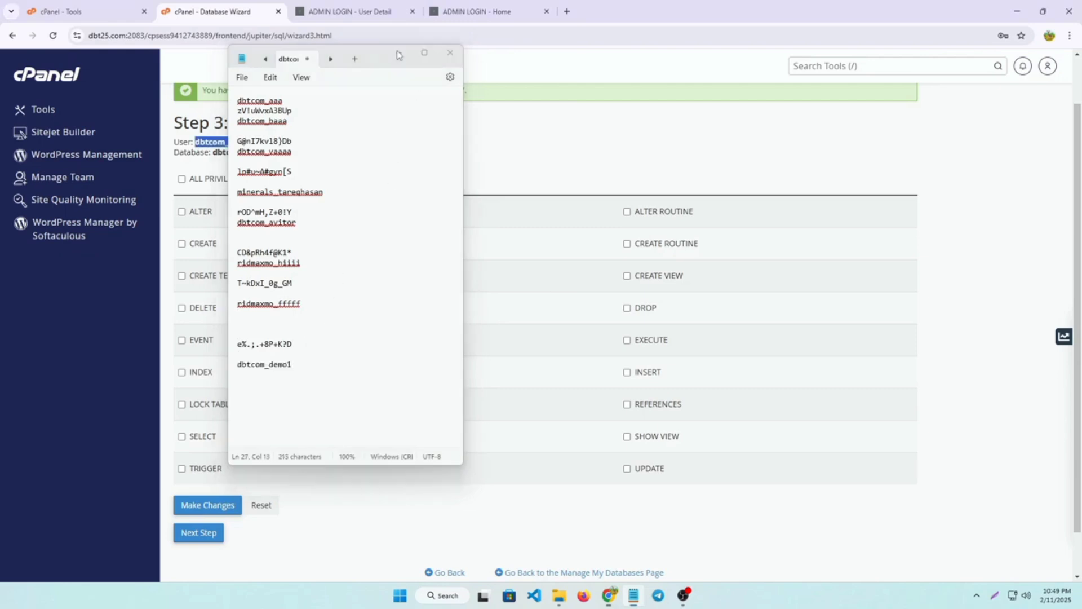
- Add the user dbtcom_demo1 to the database dbtcom_demo1 with ALL PRIVILEGES
{"action": "left_click", "coordinate": [181, 179]}
{"action": "scroll", "coordinate": [665, 282], "scroll_direction": "down", "scroll_amount": 1}
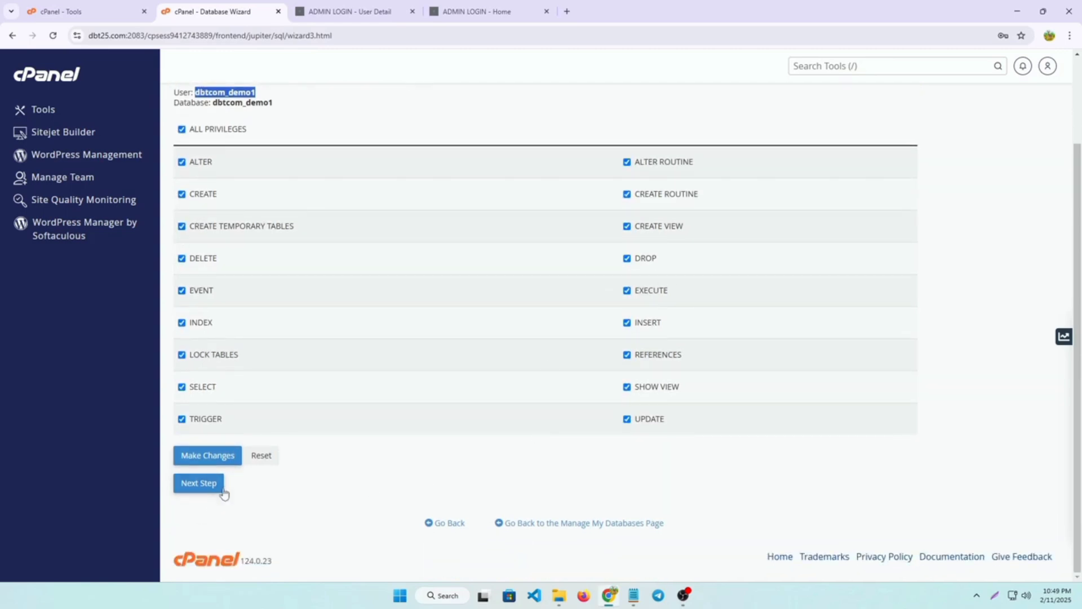
{"action": "left_click", "coordinate": [201, 485]}
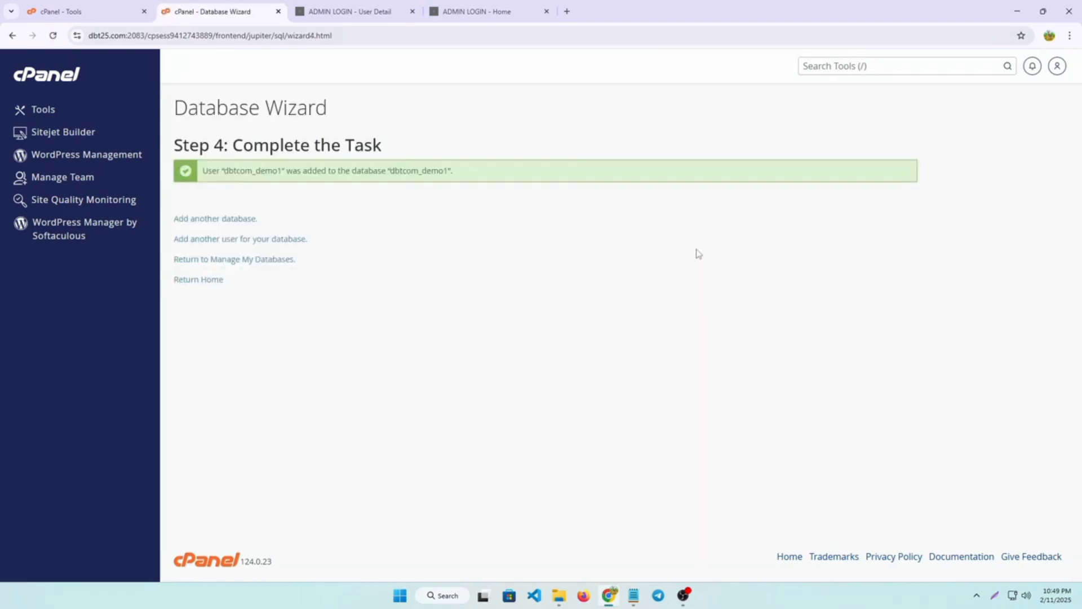
- Return to the cPanel tools page and open the demo1.dbt25.com folder in File Manager
{"action": "left_click", "coordinate": [35, 109]}
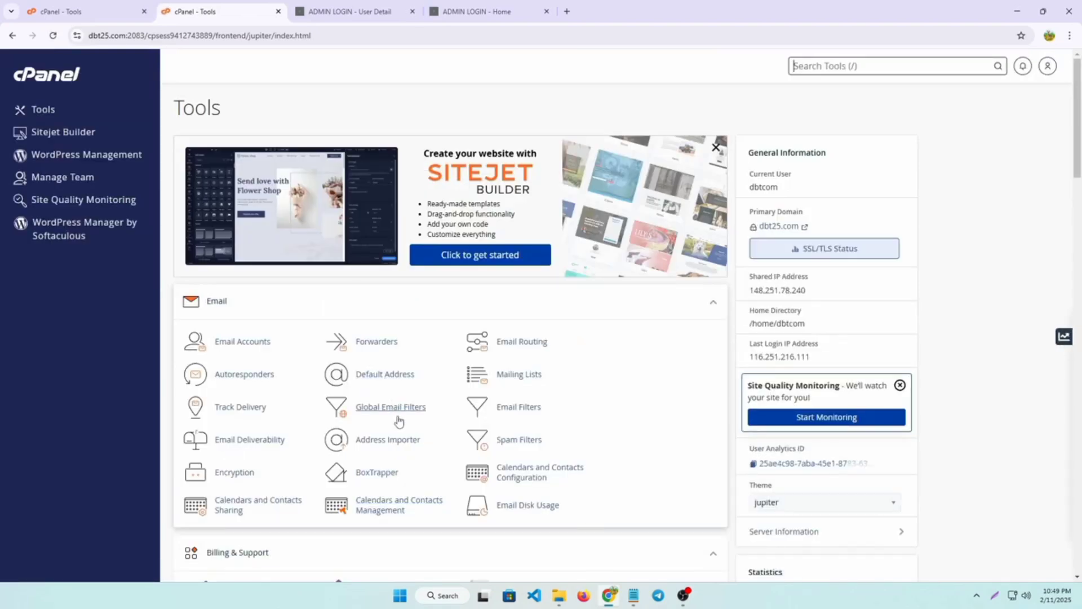
{"action": "scroll", "coordinate": [304, 429], "scroll_direction": "down", "scroll_amount": 8}
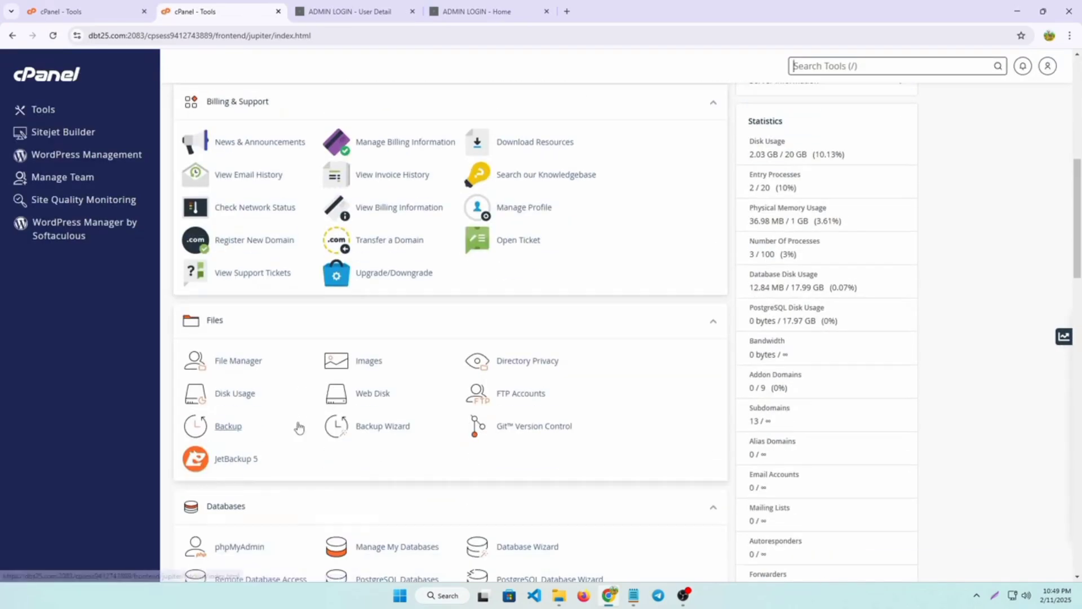
{"action": "left_click", "coordinate": [242, 367]}
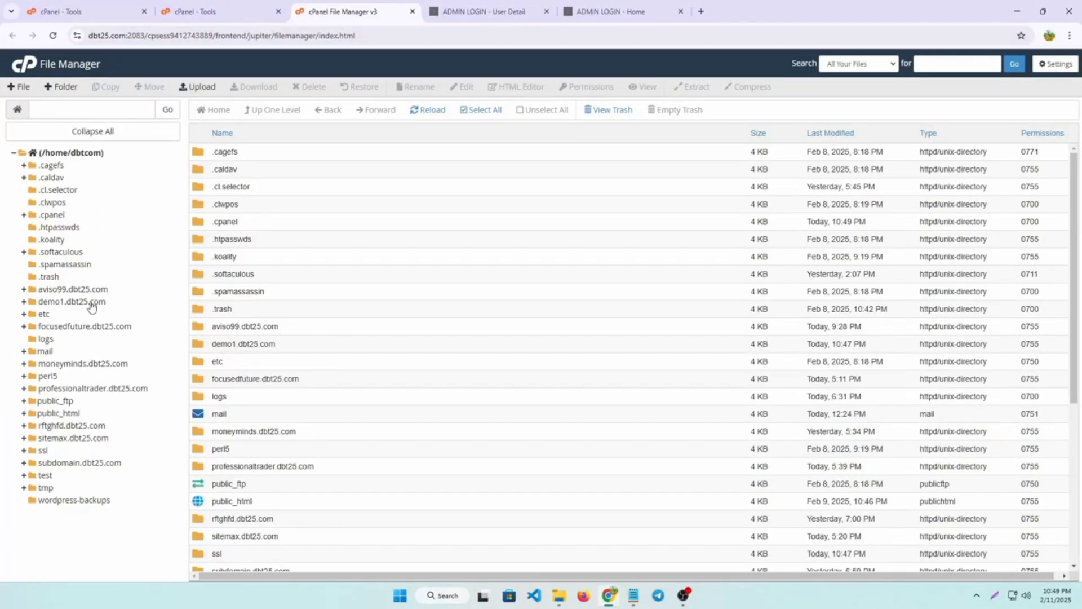
{"action": "left_click", "coordinate": [90, 302]}
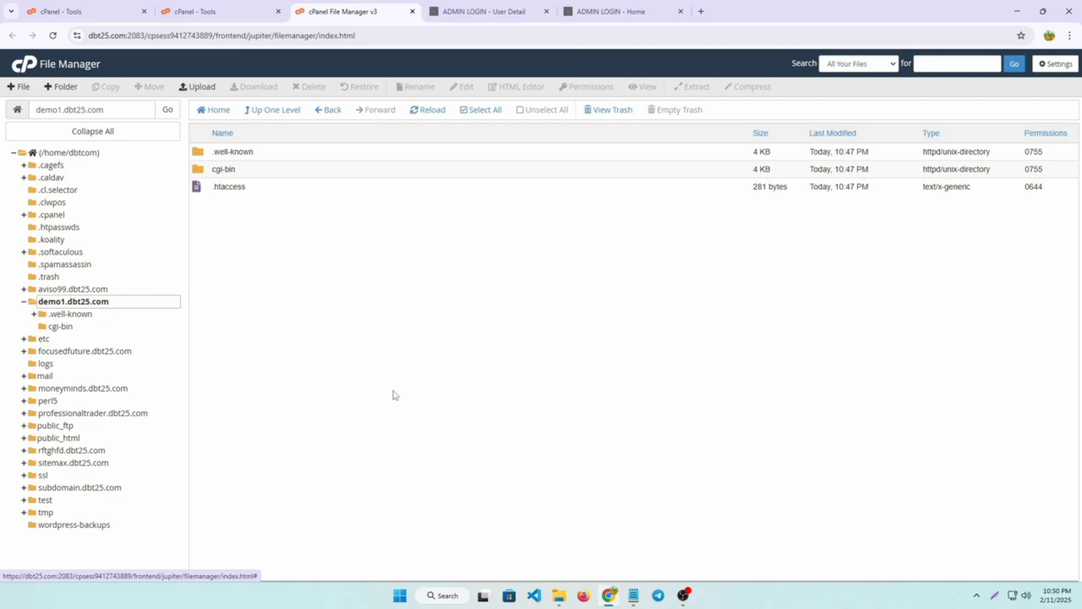
- Upload well-known.zip to the demo1.dbt25.com folder and go back to that folder's file list
{"action": "left_click", "coordinate": [205, 87]}
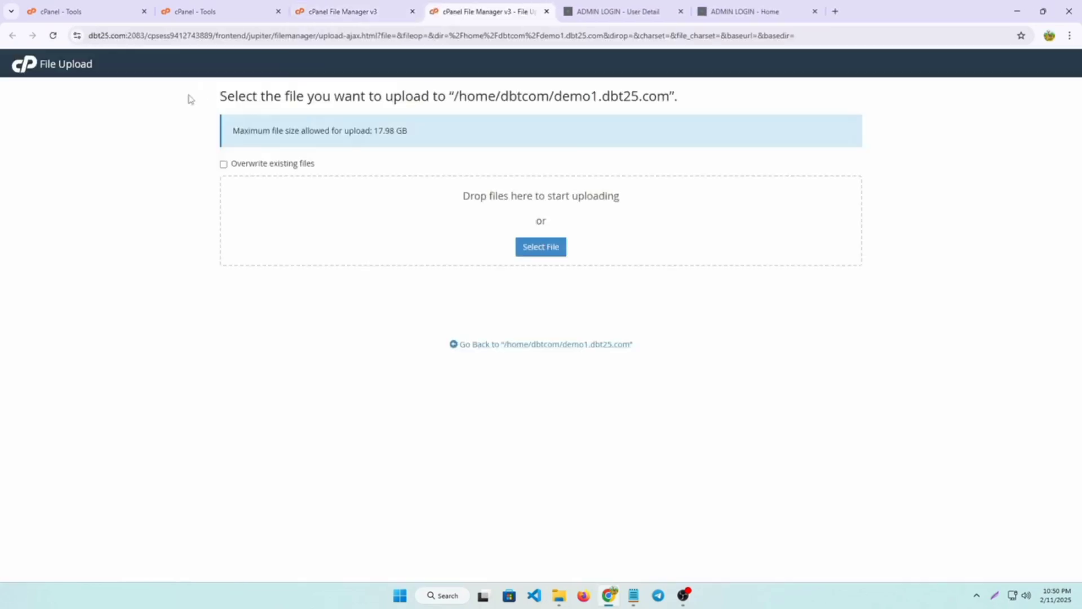
{"action": "left_click", "coordinate": [550, 248]}
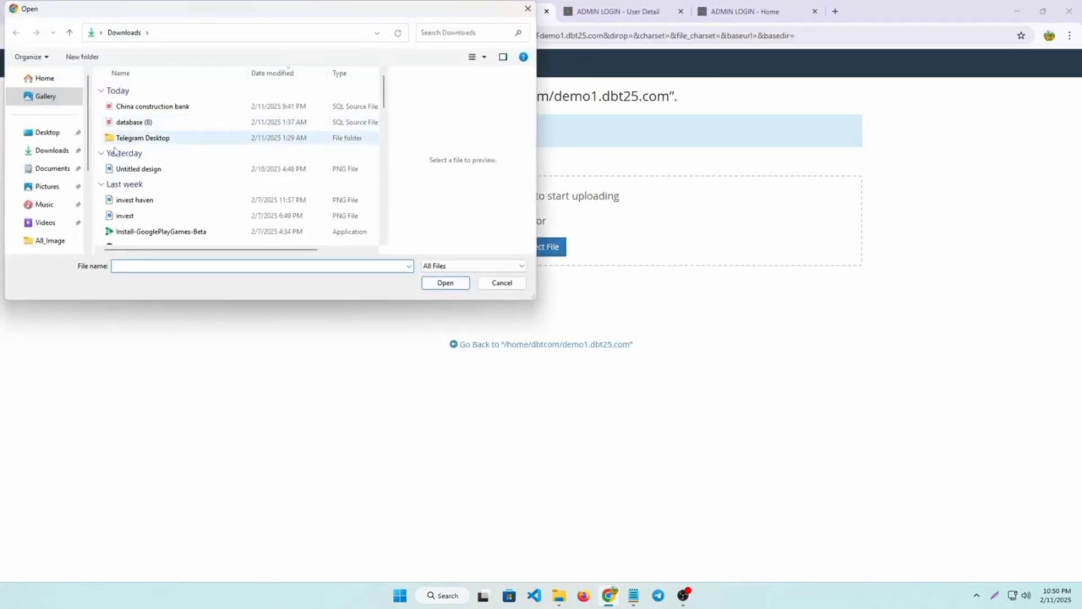
{"action": "scroll", "coordinate": [39, 169], "scroll_direction": "down", "scroll_amount": 3}
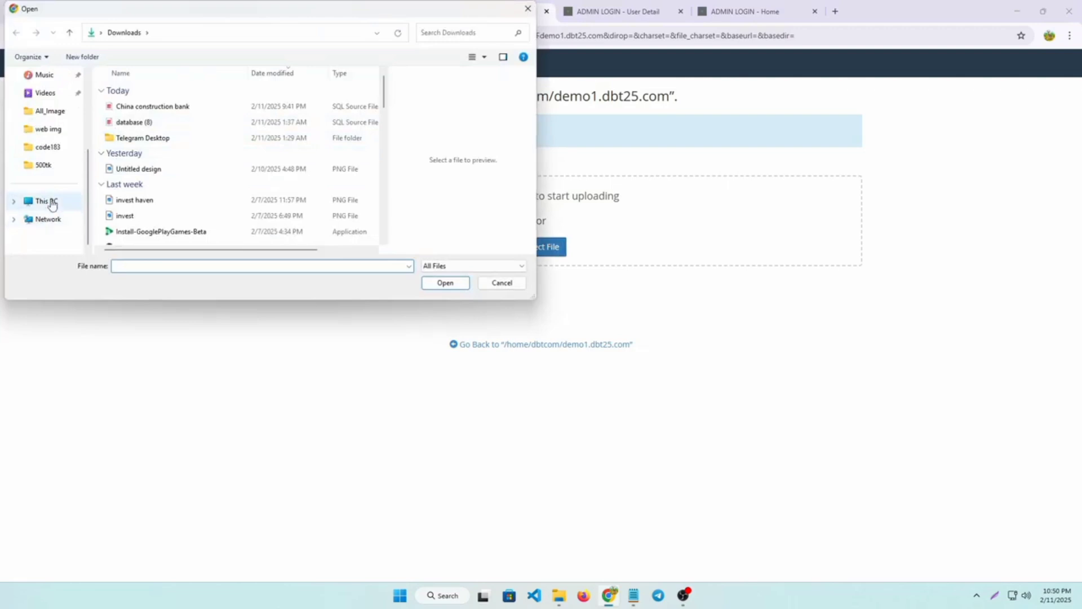
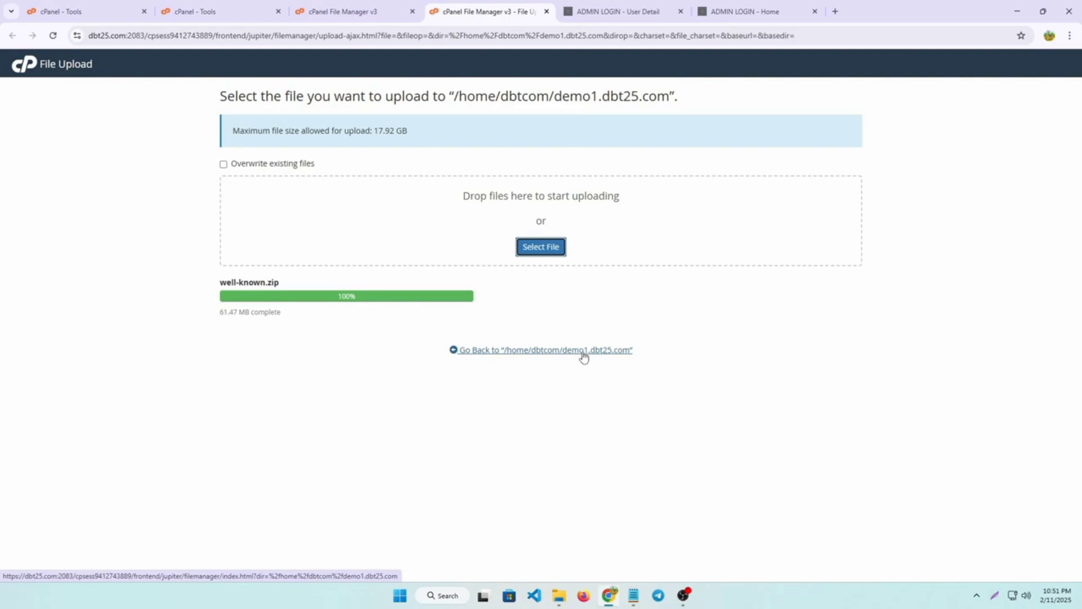
{"action": "left_click", "coordinate": [583, 355]}
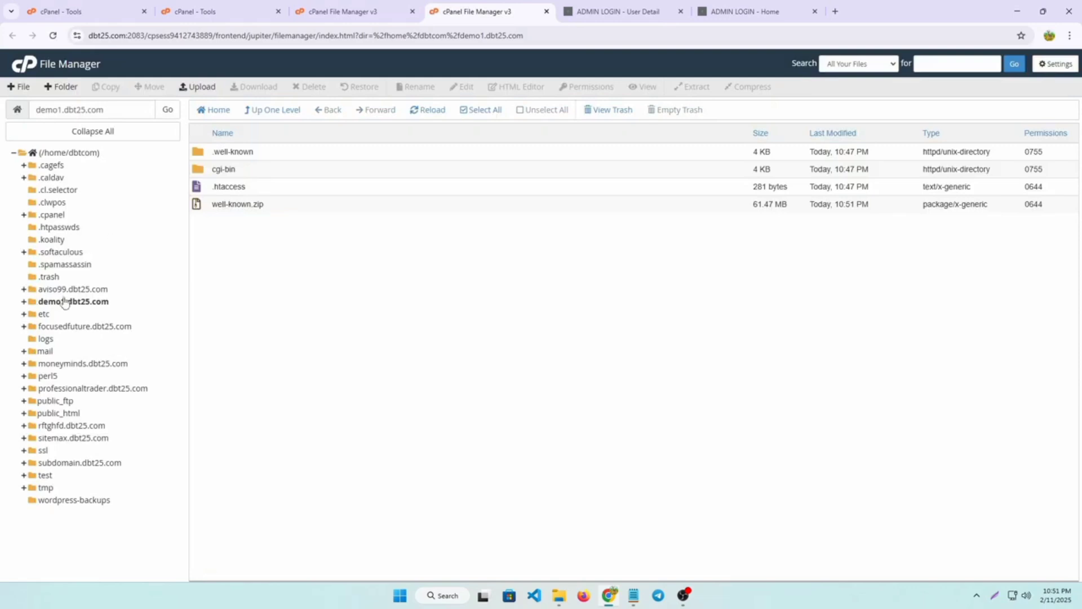
- Extract well-known.zip in the demo1.dbt25.com folder and close the extraction results
{"action": "left_click", "coordinate": [246, 204]}
{"action": "right_click", "coordinate": [245, 204]}
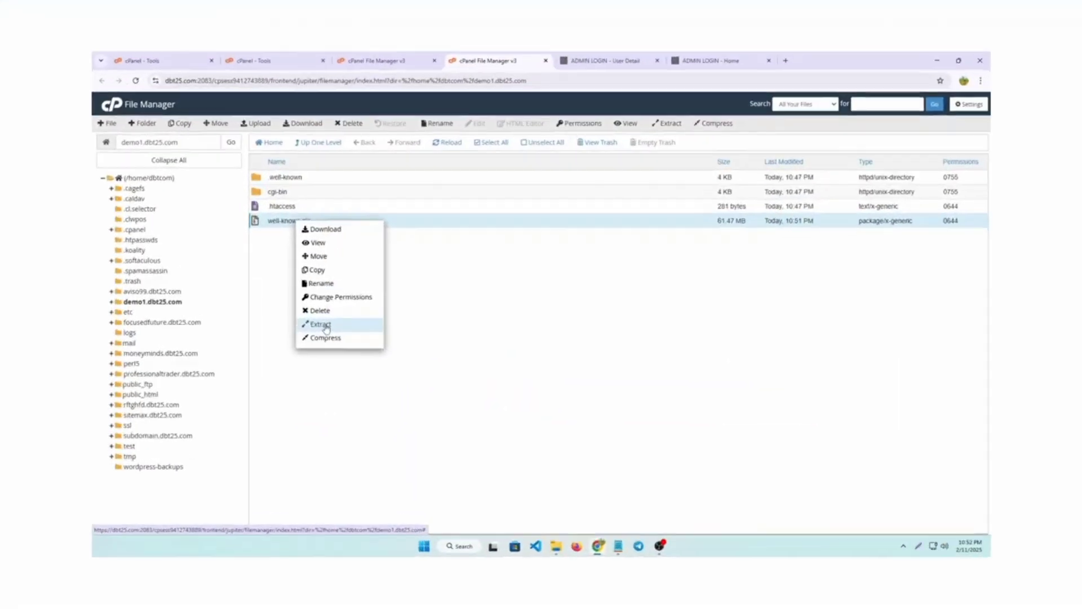
{"action": "left_click", "coordinate": [302, 336]}
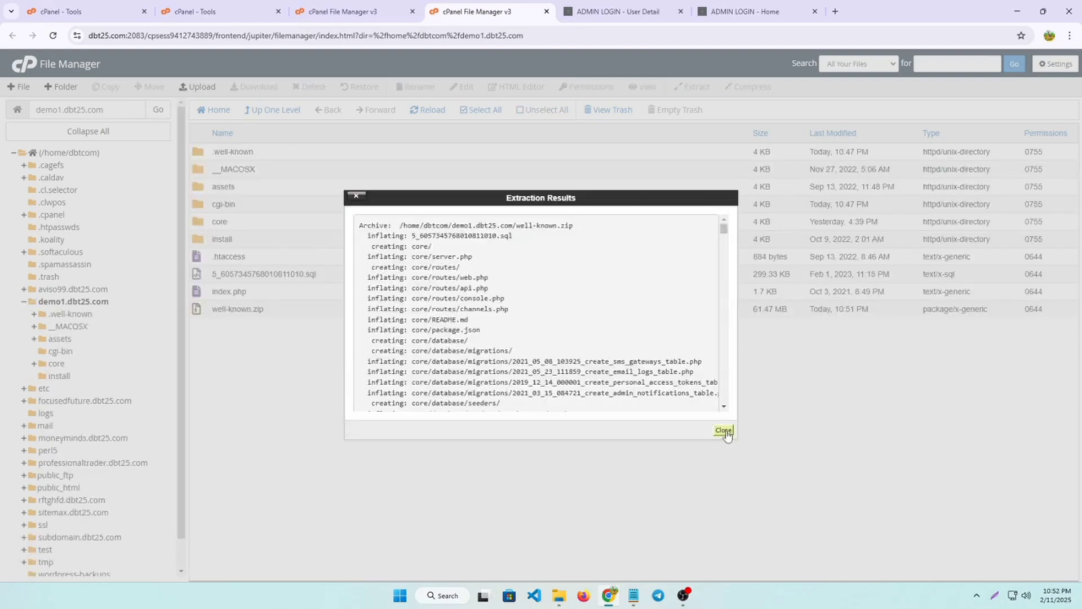
{"action": "left_click", "coordinate": [724, 431]}
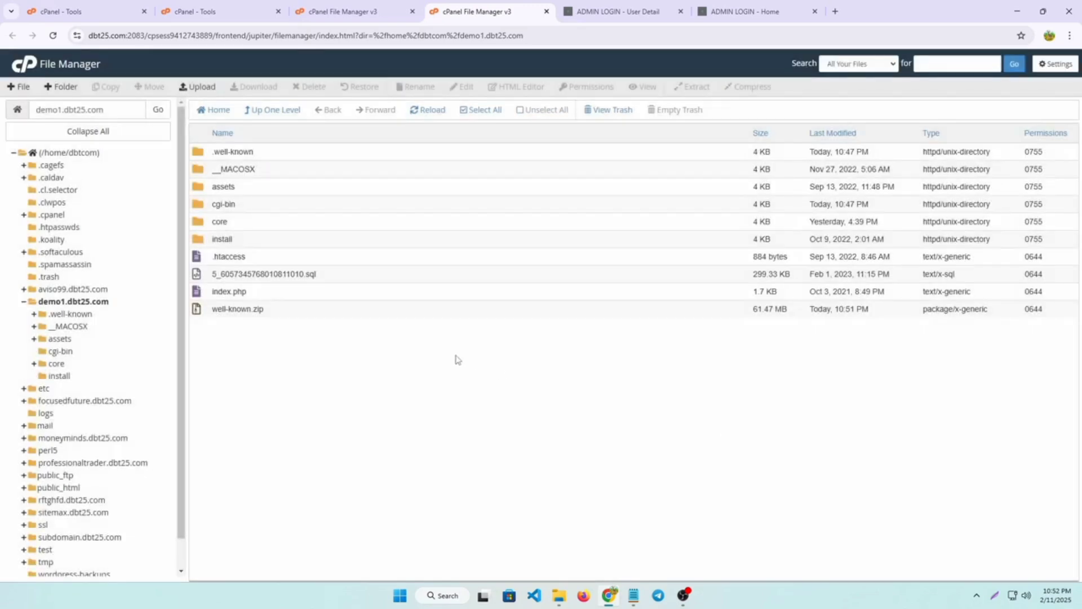
- Permanently delete well-known.zip from the demo1.dbt25.com folder, skipping the trash
{"action": "left_click", "coordinate": [258, 310]}
{"action": "right_click", "coordinate": [259, 310]}
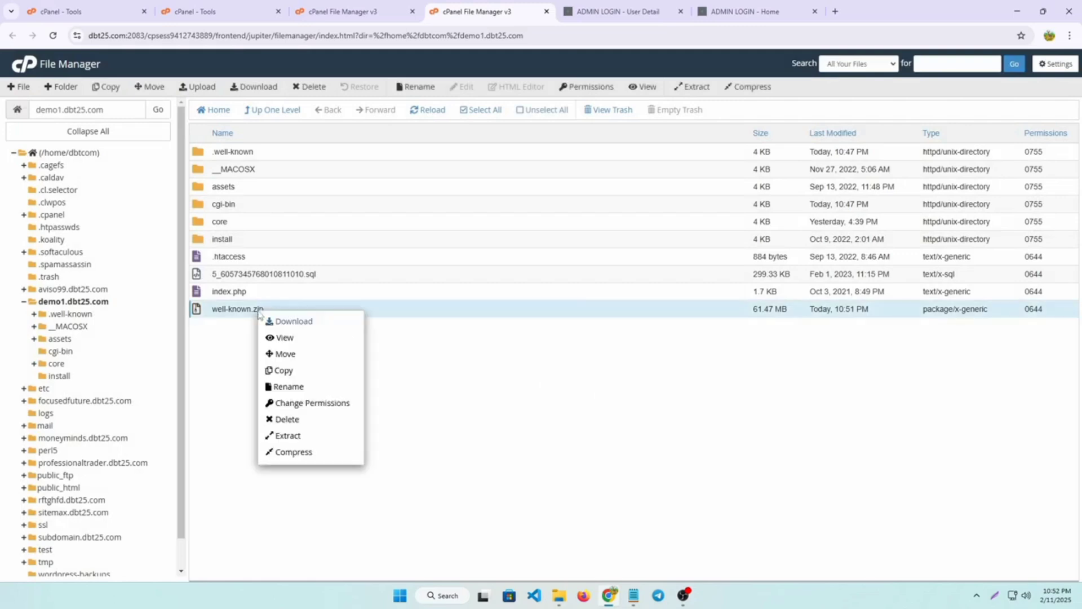
{"action": "left_click", "coordinate": [300, 420]}
{"action": "left_click", "coordinate": [424, 320]}
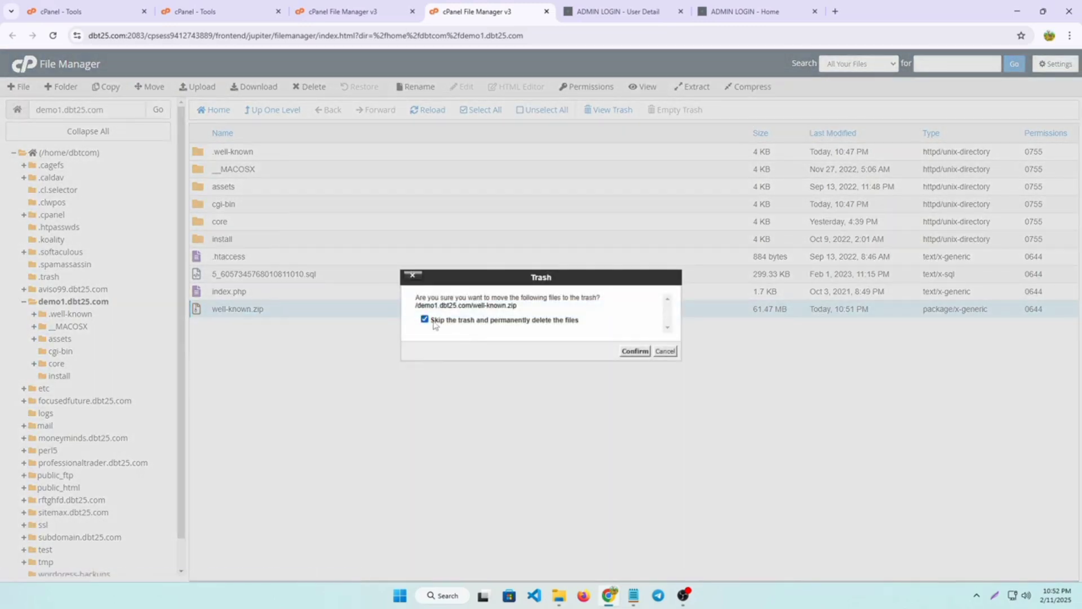
{"action": "left_click", "coordinate": [634, 351]}
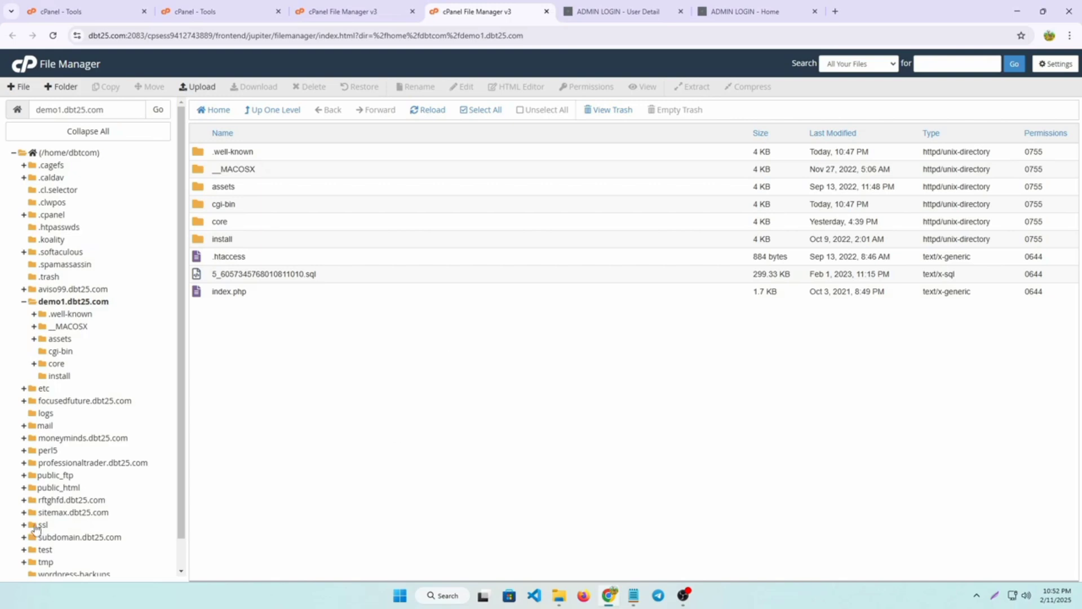
- Leave File Manager for the cPanel tools page and find phpMyAdmin among the database tools
{"action": "scroll", "coordinate": [34, 527], "scroll_direction": "down", "scroll_amount": 1}
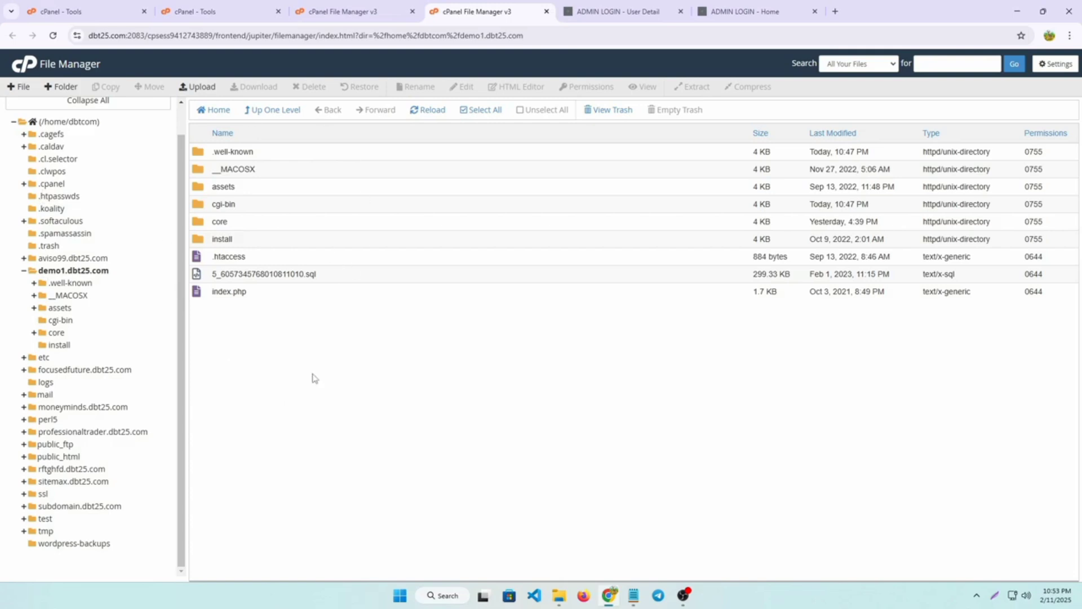
{"action": "left_click", "coordinate": [25, 65]}
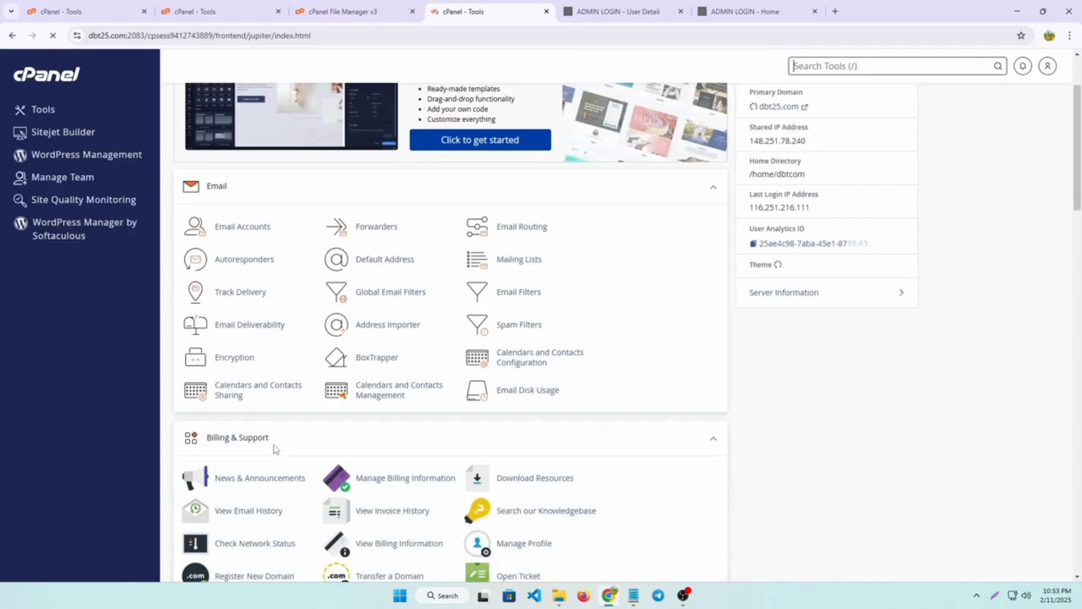
{"action": "scroll", "coordinate": [242, 451], "scroll_direction": "down", "scroll_amount": 6}
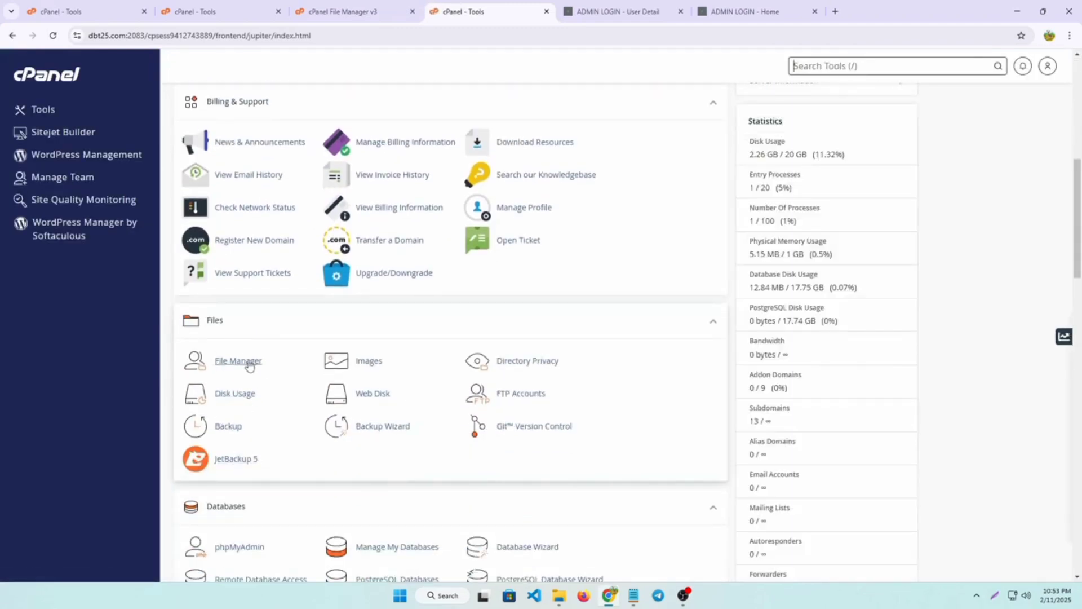
{"action": "scroll", "coordinate": [256, 498], "scroll_direction": "down", "scroll_amount": 2}
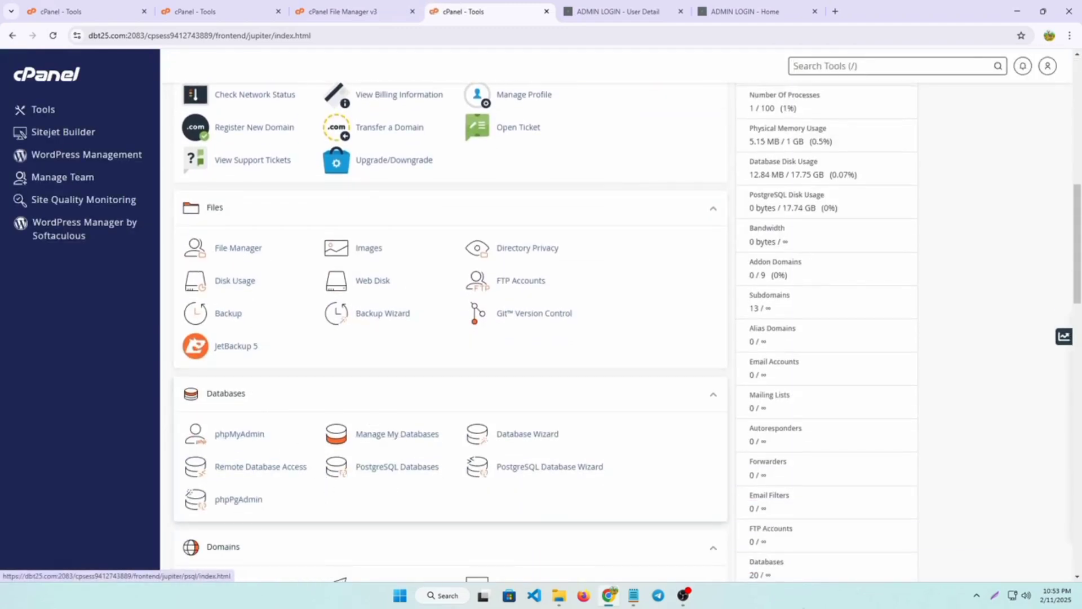
{"action": "left_click", "coordinate": [993, 596]}
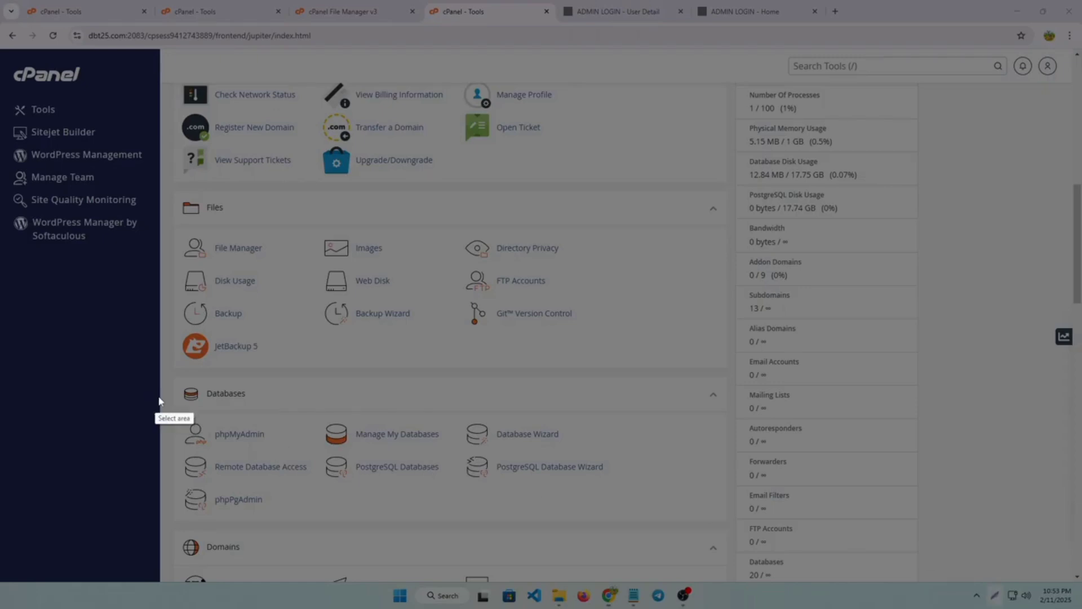
{"action": "left_click_drag", "start_coordinate": [178, 417], "coordinate": [279, 452]}
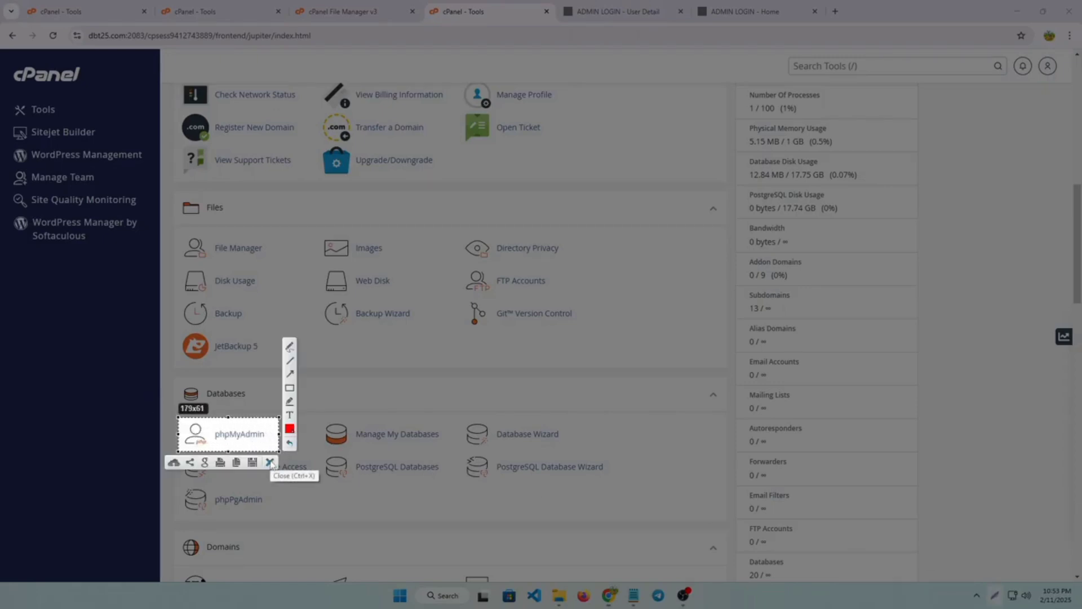
{"action": "left_click", "coordinate": [270, 462]}
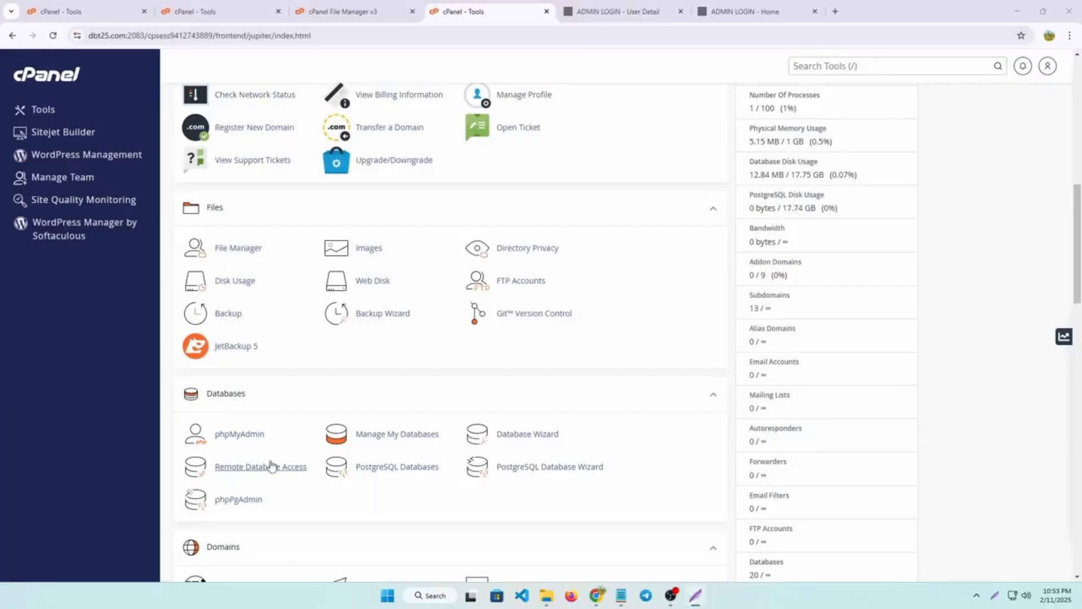
- Open phpMyAdmin from the database tools and select the dbtcom_demo1 database
{"action": "left_click", "coordinate": [233, 438]}
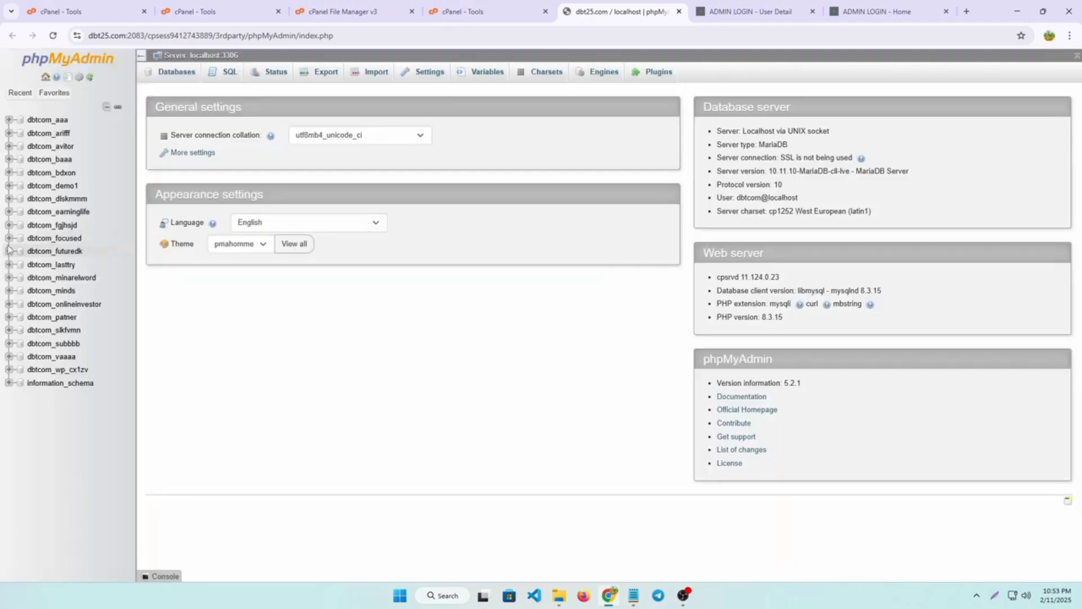
{"action": "left_click", "coordinate": [67, 187]}
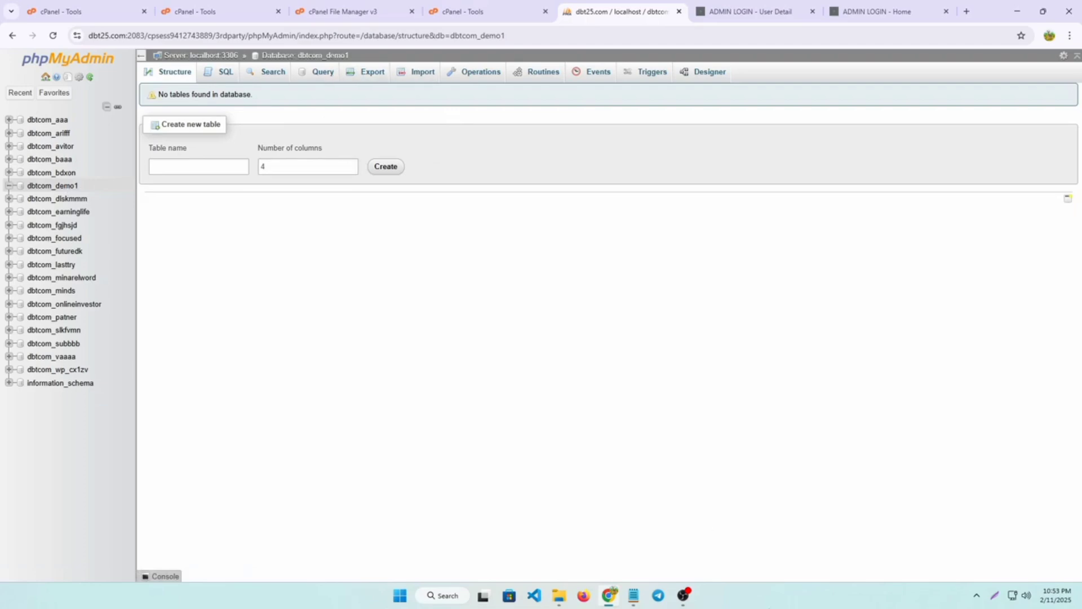
{"action": "key", "text": "super+shift+s"}
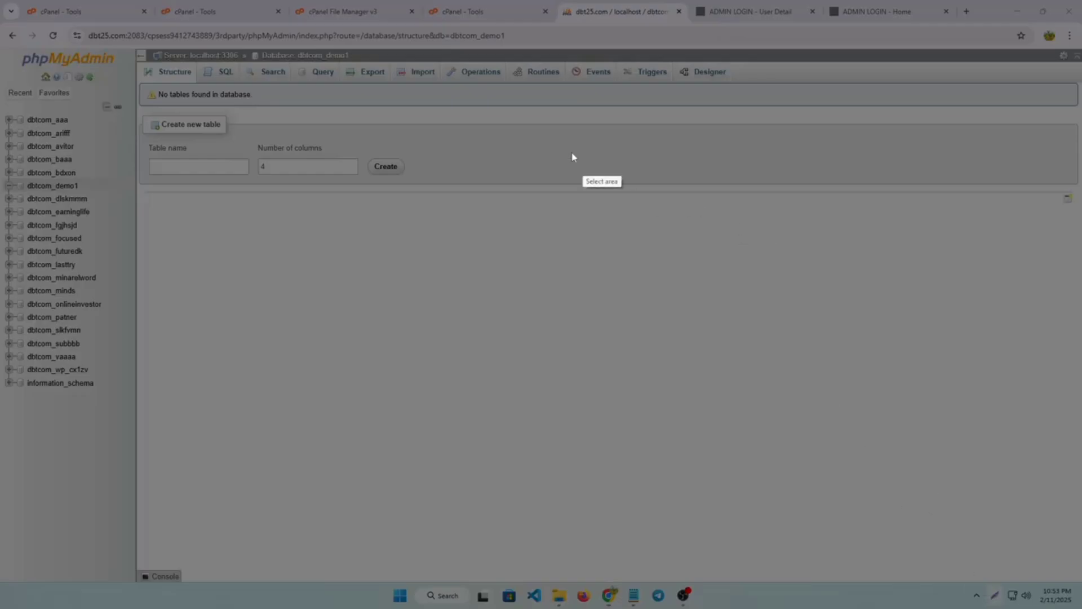
{"action": "left_click_drag", "start_coordinate": [389, 57], "coordinate": [443, 85]}
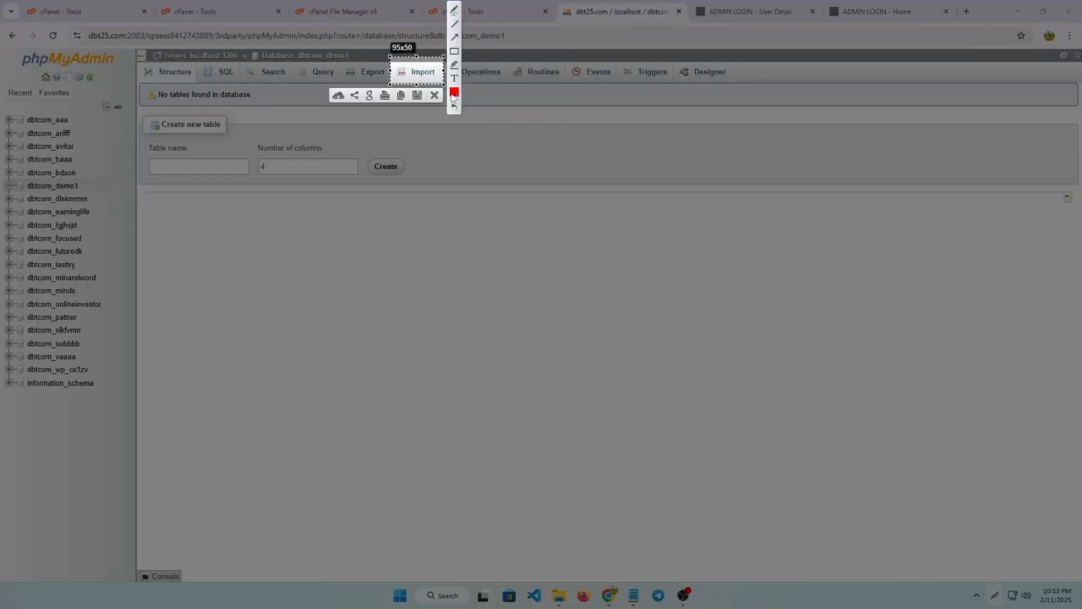
{"action": "left_click", "coordinate": [434, 94]}
- Import the thwebxco_subdomn.sql file from the 500tk folder into the dbtcom_demo1 database, keeping the default SQL import options
{"action": "left_click", "coordinate": [428, 75]}
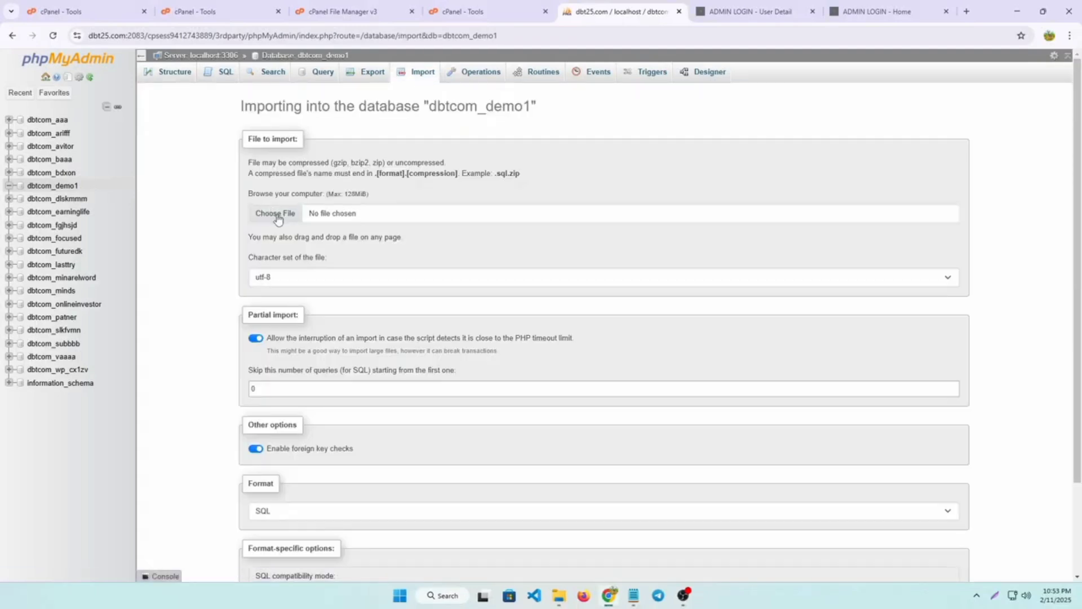
{"action": "left_click", "coordinate": [276, 218]}
{"action": "left_click", "coordinate": [288, 106]}
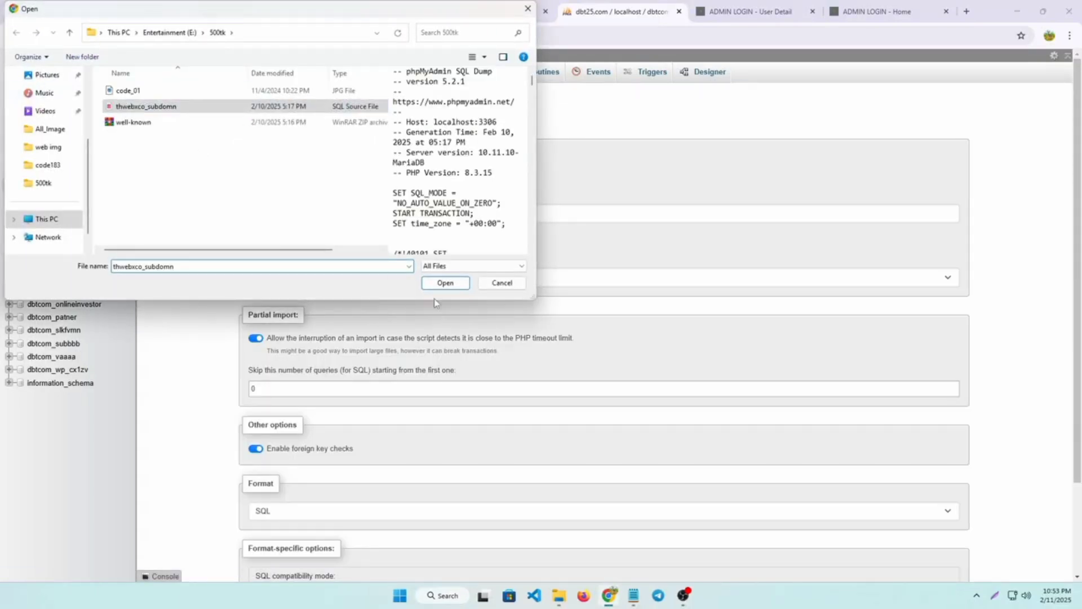
{"action": "left_click", "coordinate": [443, 283]}
{"action": "scroll", "coordinate": [306, 377], "scroll_direction": "down", "scroll_amount": 2}
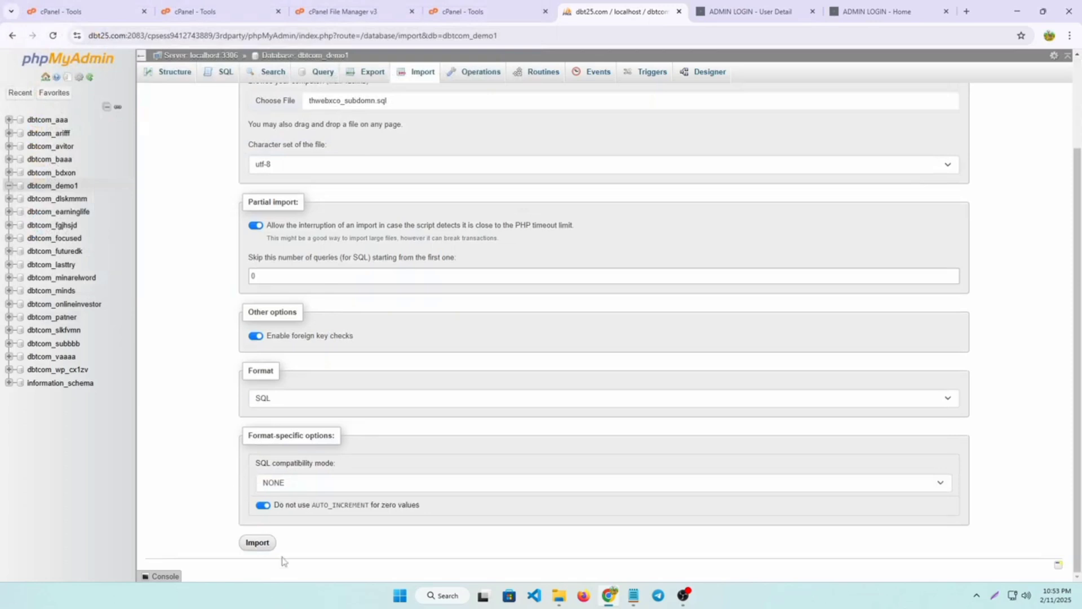
{"action": "left_click", "coordinate": [268, 544]}
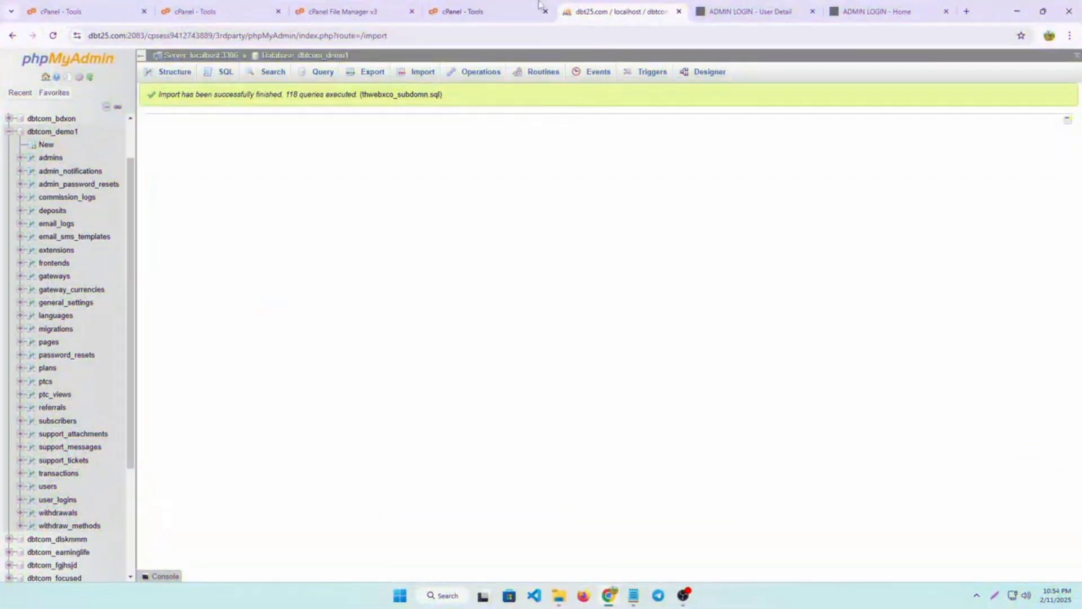
- Return to the cPanel tools, open File Manager, and open the .env file in demo1.dbt25.com/core for editing
{"action": "left_click", "coordinate": [504, 14]}
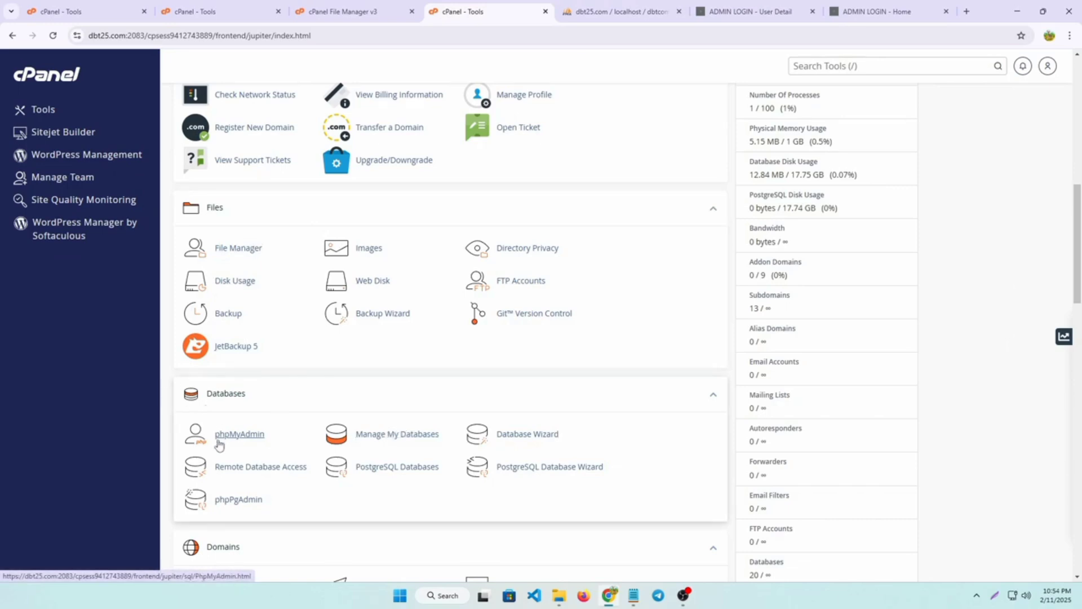
{"action": "left_click", "coordinate": [239, 248]}
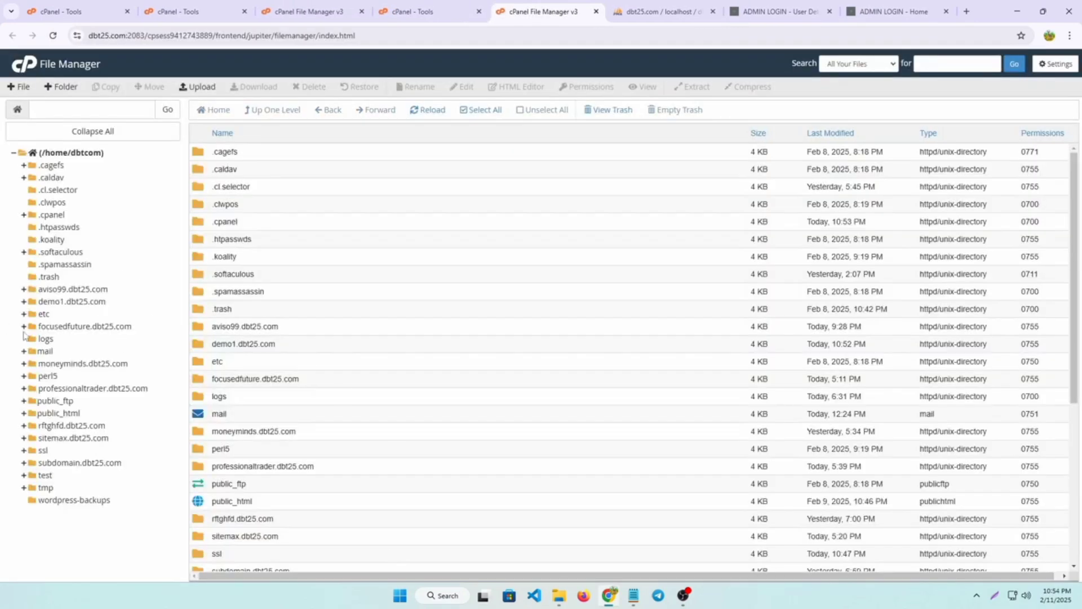
{"action": "left_click", "coordinate": [73, 300]}
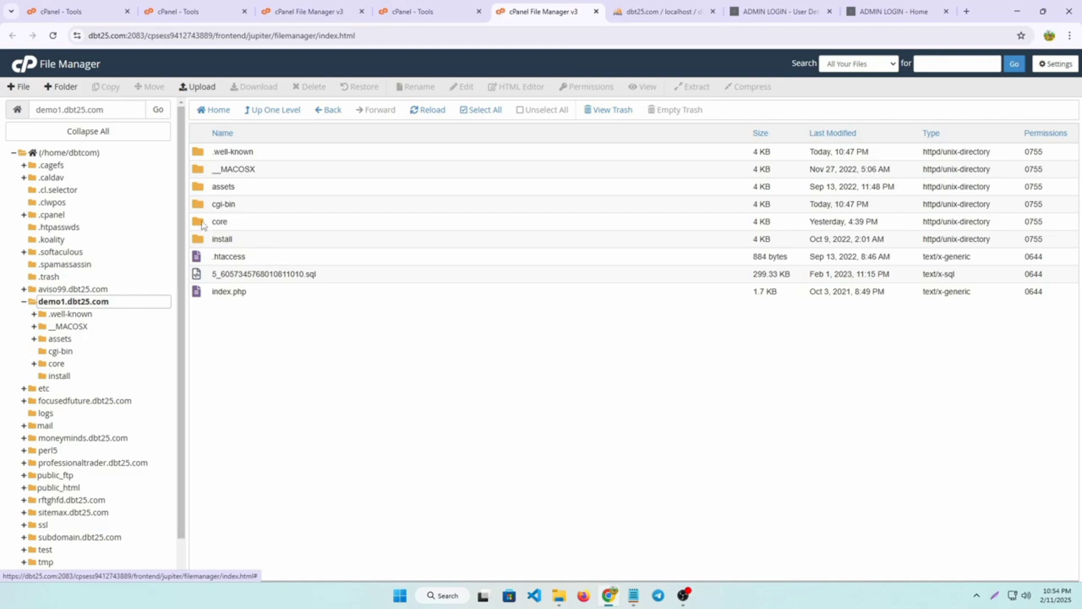
{"action": "double_click", "coordinate": [201, 224]}
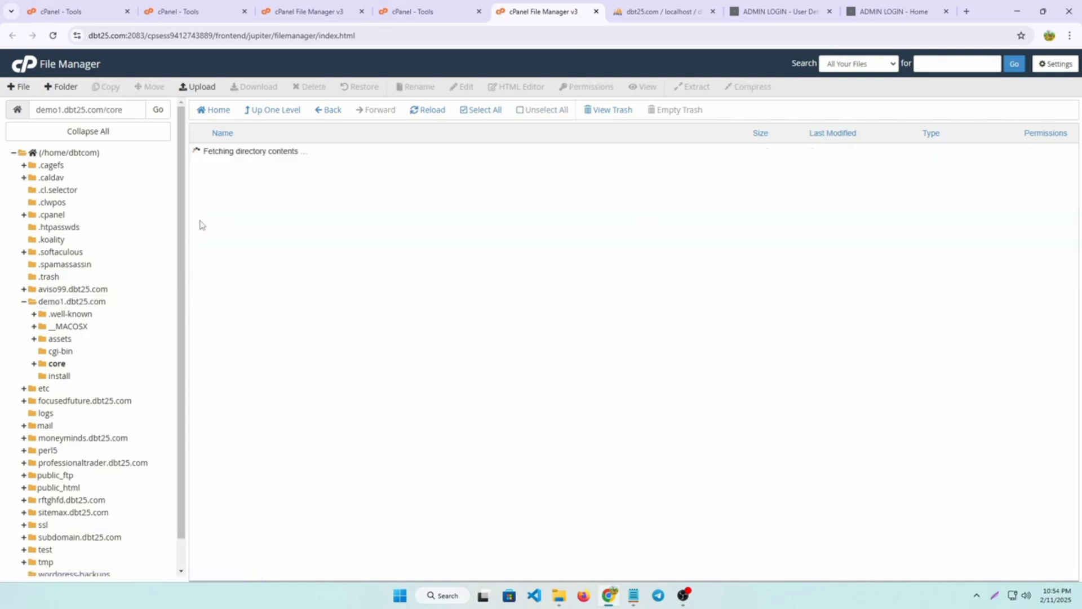
{"action": "right_click", "coordinate": [198, 348]}
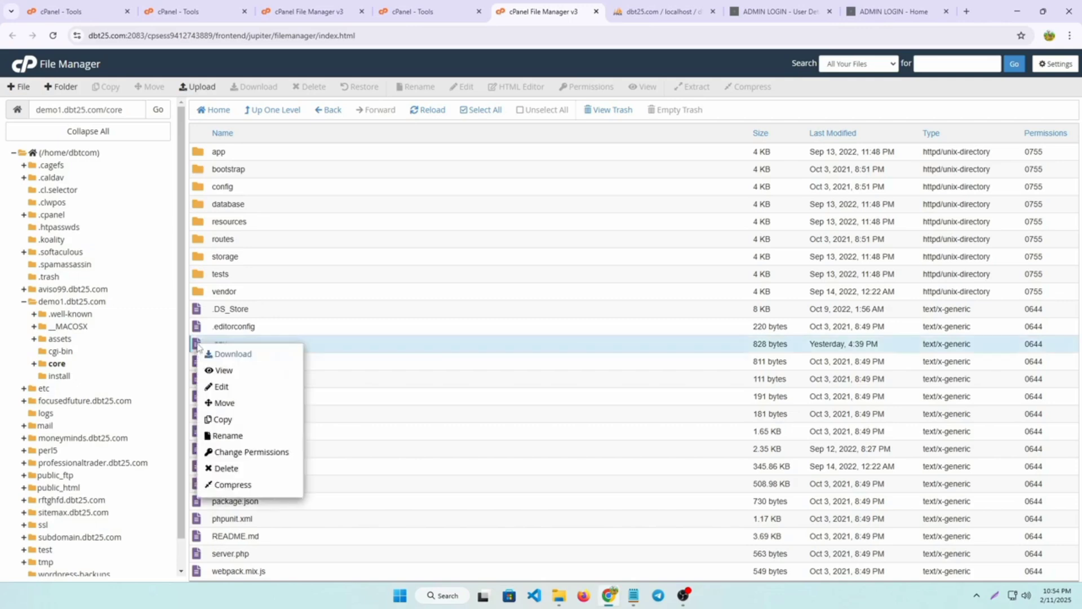
{"action": "left_click", "coordinate": [222, 386]}
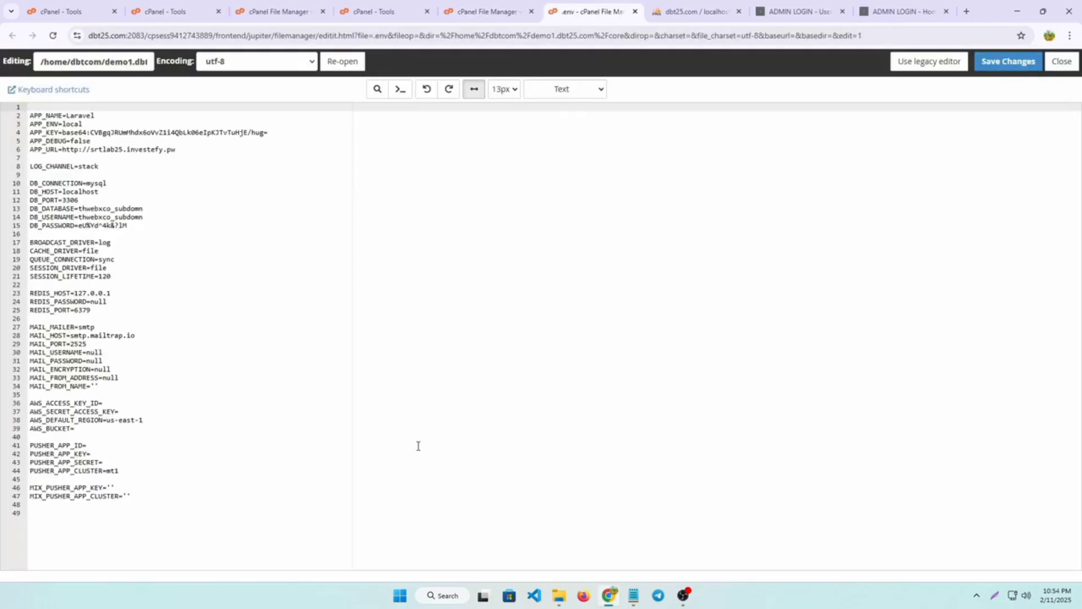
- Set both DB_DATABASE and DB_USERNAME to dbtcom_demo1 in the .env file
{"action": "left_click", "coordinate": [146, 209]}
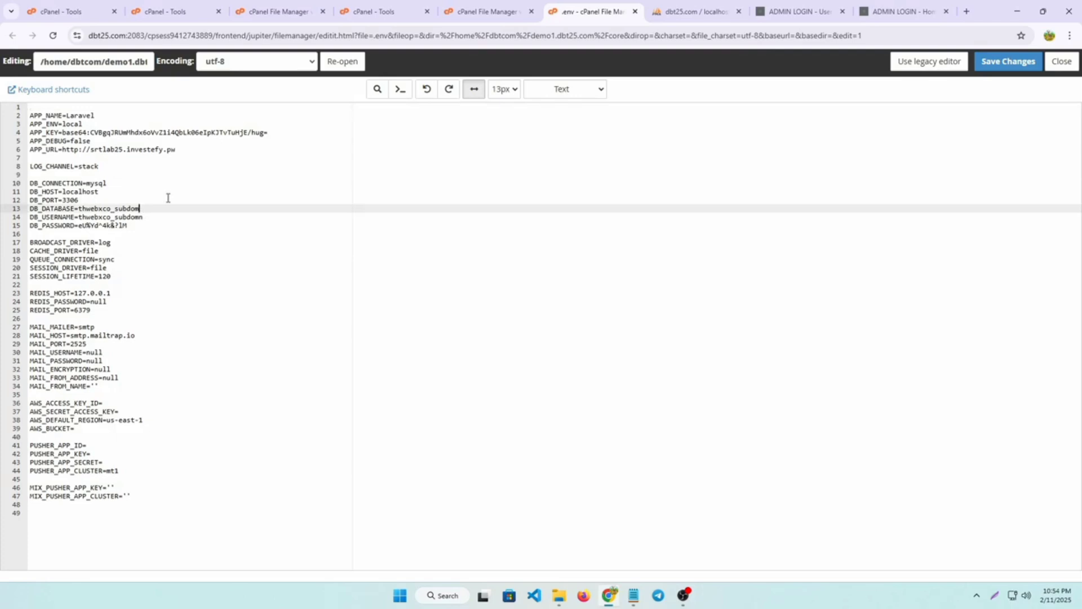
{"action": "key", "text": "BackSpace"}
{"action": "key", "text": "BackSpace"}
{"action": "key", "text": "BackSpace"}
{"action": "key", "text": "BackSpace"}
{"action": "key", "text": "BackSpace"}
{"action": "key", "text": "BackSpace"}
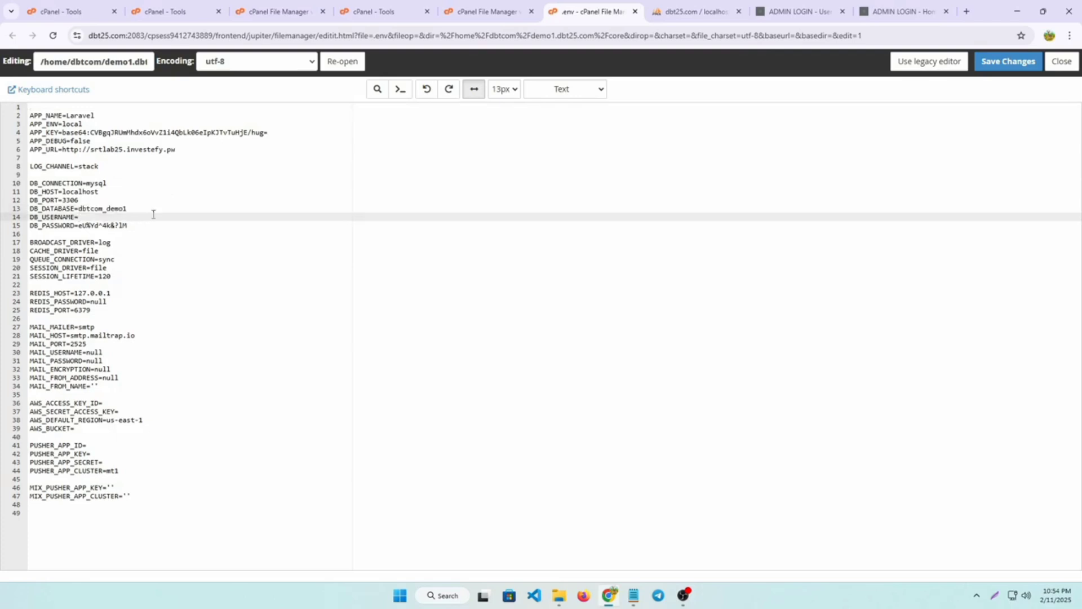
{"action": "type", "text": "dbtcom_demo1"}
- Replace the DB_PASSWORD value with the database password copied from the Notepad notes, then save and close the .env file
{"action": "left_click", "coordinate": [633, 595]}
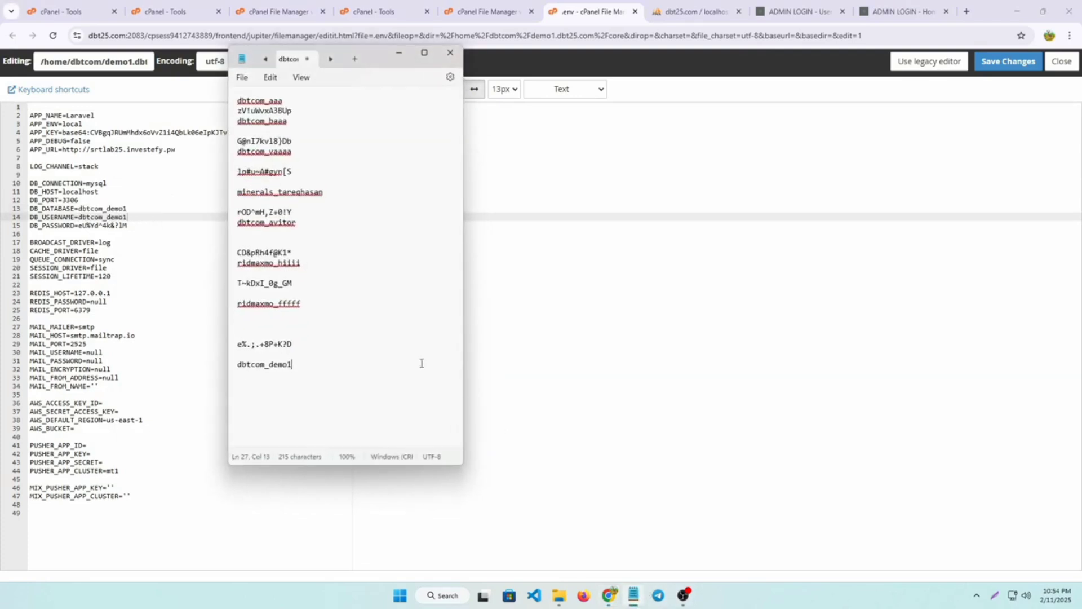
{"action": "left_click_drag", "start_coordinate": [293, 344], "coordinate": [236, 344]}
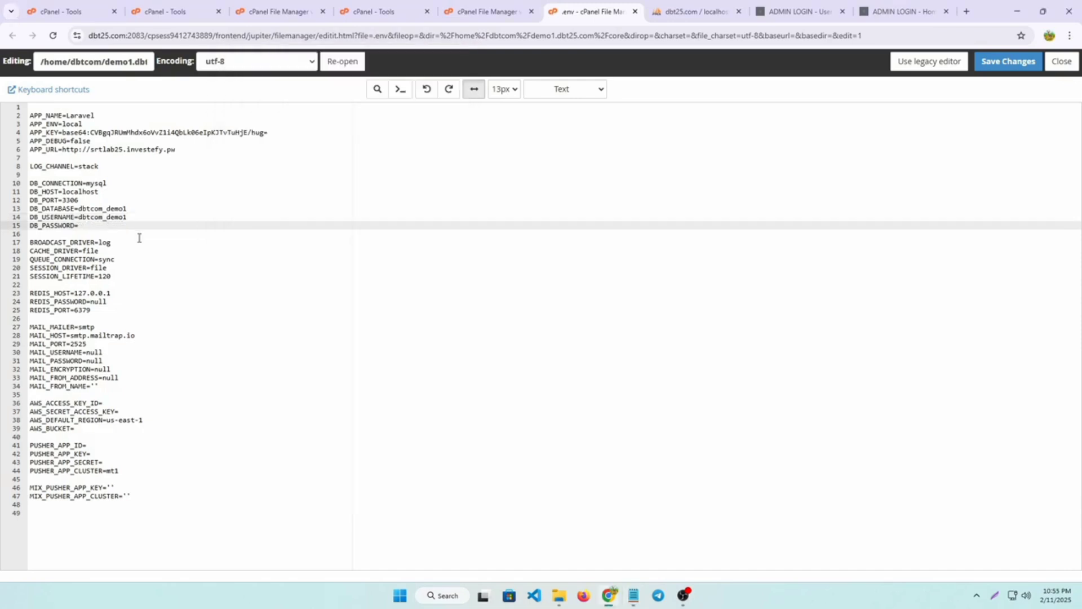
{"action": "key", "text": "ctrl+v"}
{"action": "left_click", "coordinate": [1007, 64]}
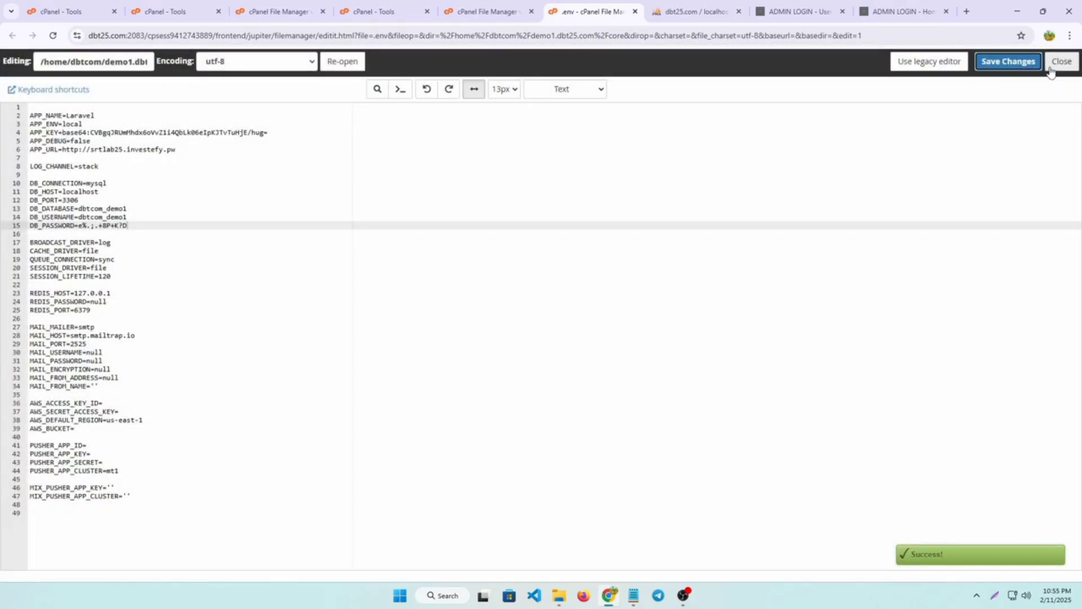
{"action": "left_click", "coordinate": [1061, 62]}
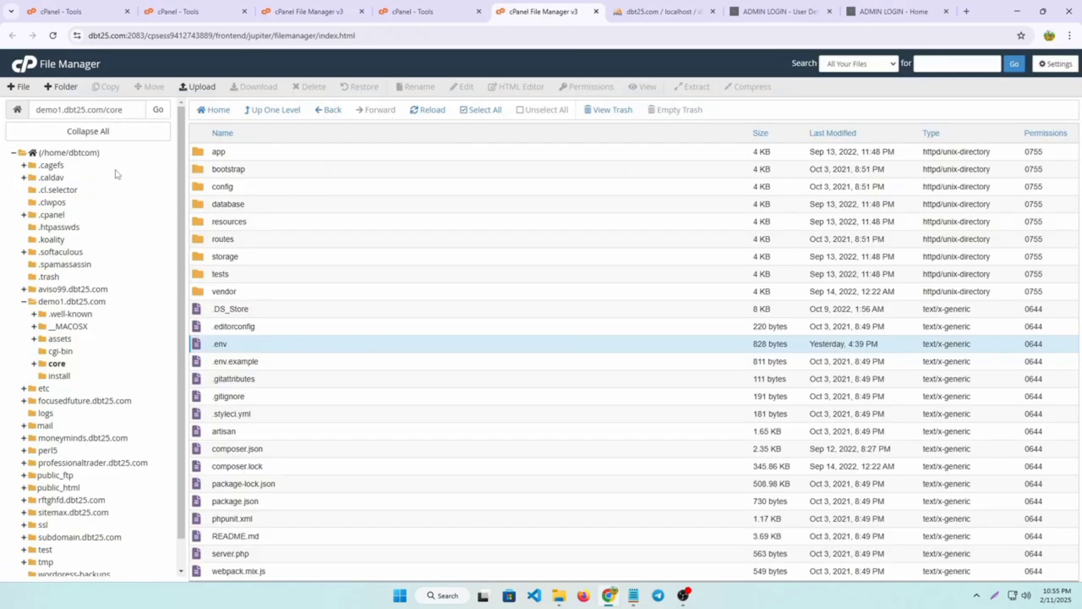
- Copy the demo1.dbt25.com/ part of the folder path and load it as a website in a new browser tab
{"action": "left_click_drag", "start_coordinate": [37, 108], "coordinate": [106, 113]}
{"action": "key", "text": "ctrl+c"}
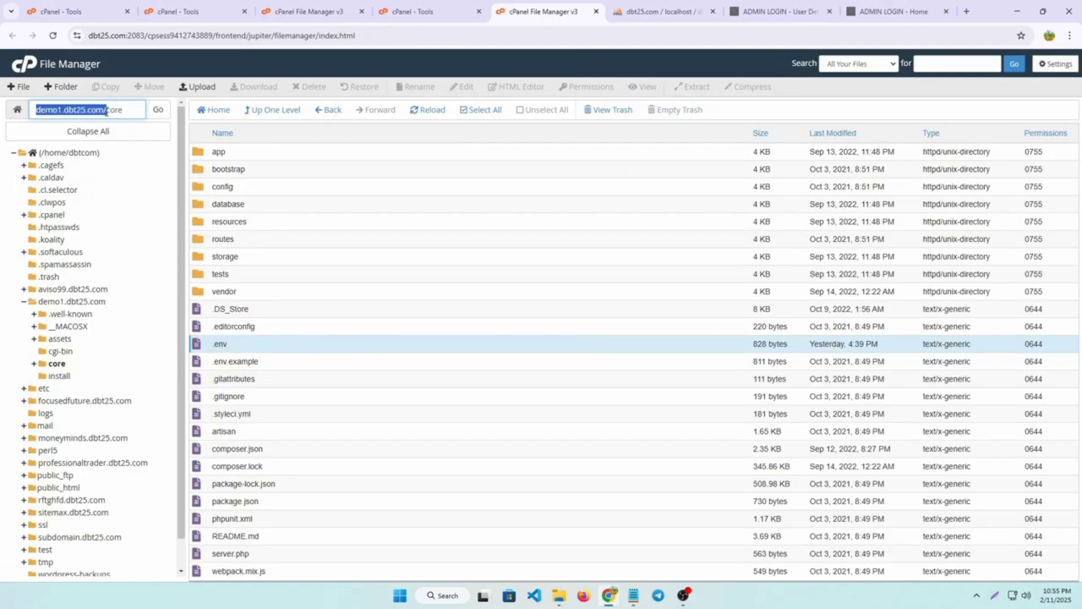
{"action": "left_click", "coordinate": [966, 11]}
{"action": "key", "text": "ctrl+v"}
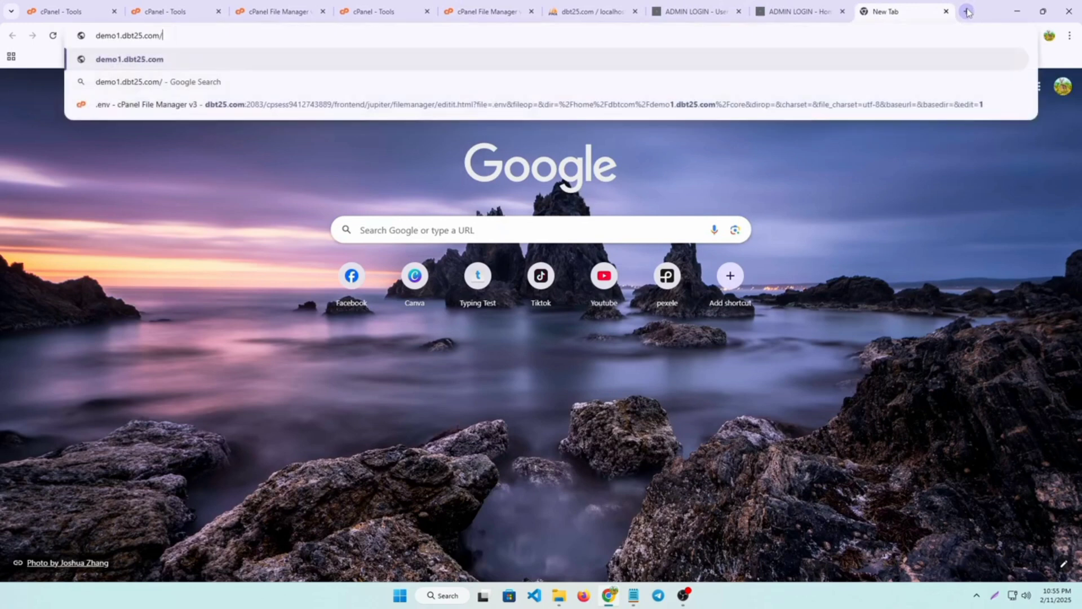
{"action": "key", "text": "Return"}
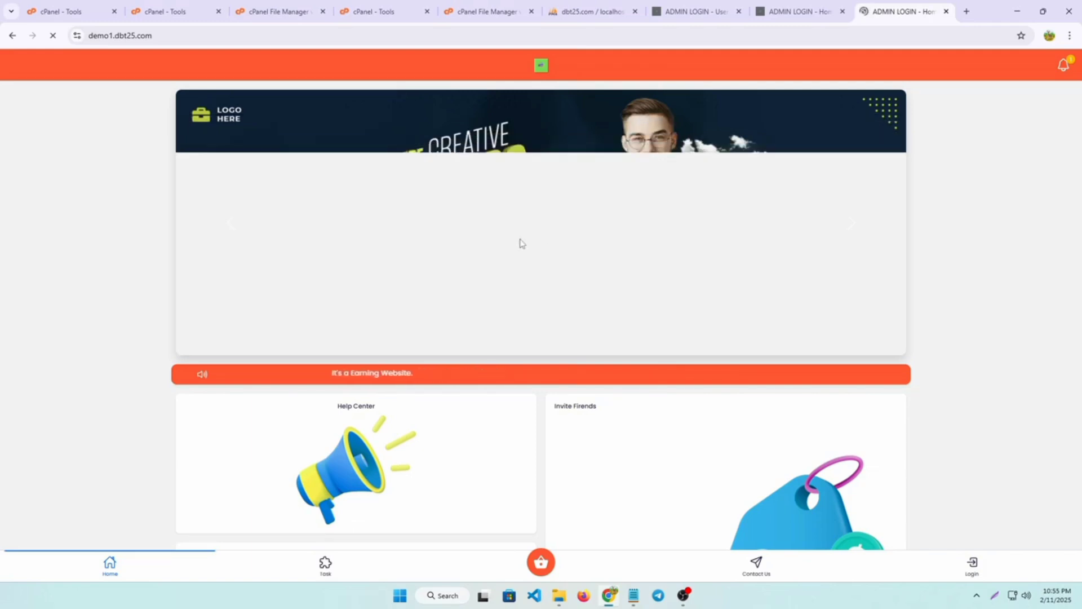
- Extend the site address with /admin to load the admin login page of demo1.dbt25.com
{"action": "left_click", "coordinate": [169, 35]}
{"action": "double_click", "coordinate": [170, 35]}
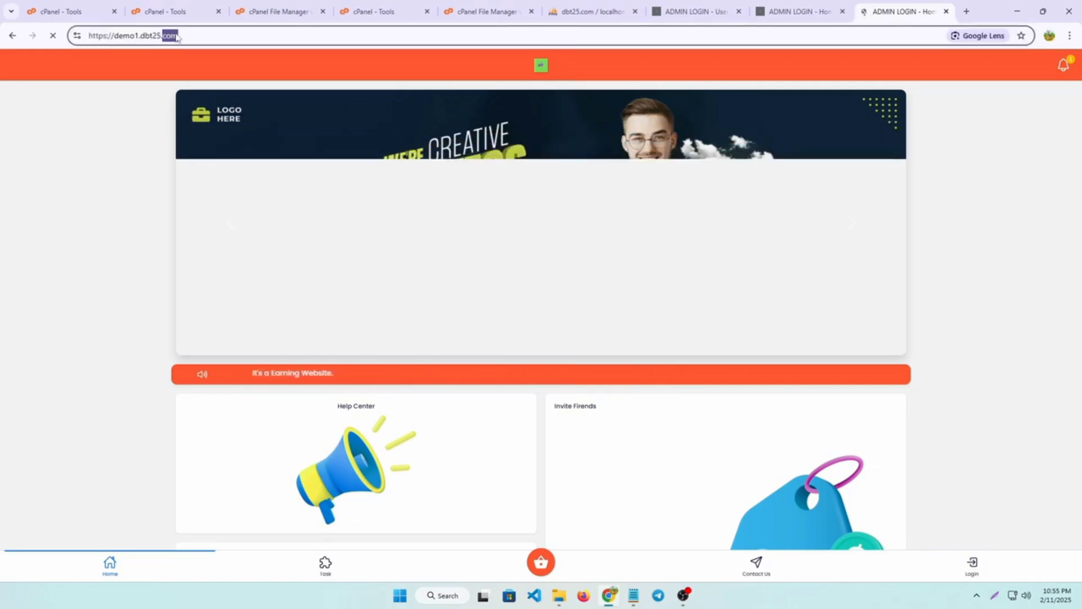
{"action": "left_click", "coordinate": [177, 35]}
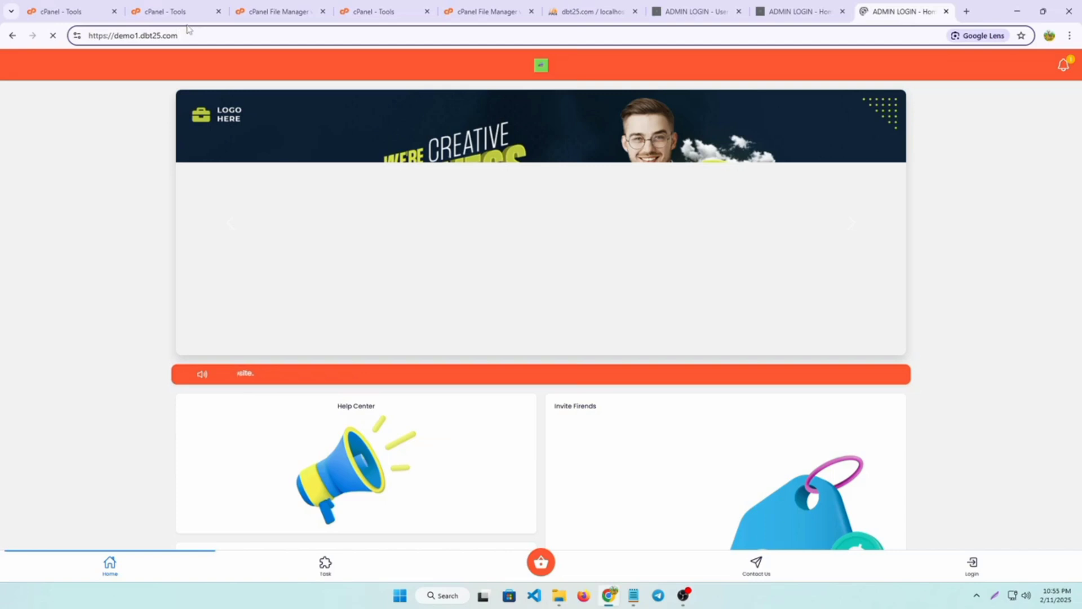
{"action": "type", "text": "/admin"}
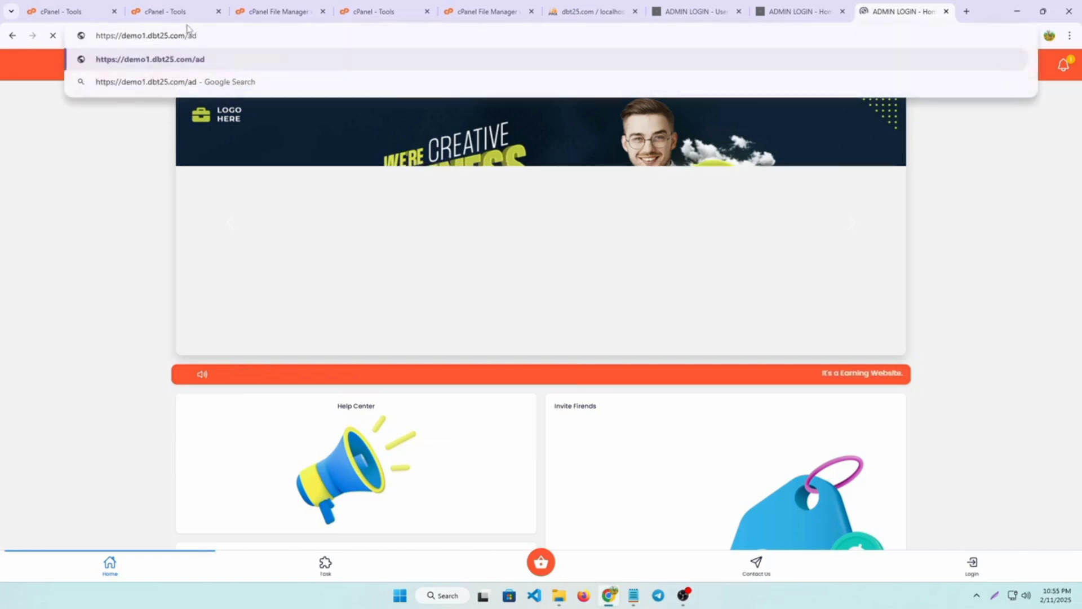
{"action": "key", "text": "Return"}
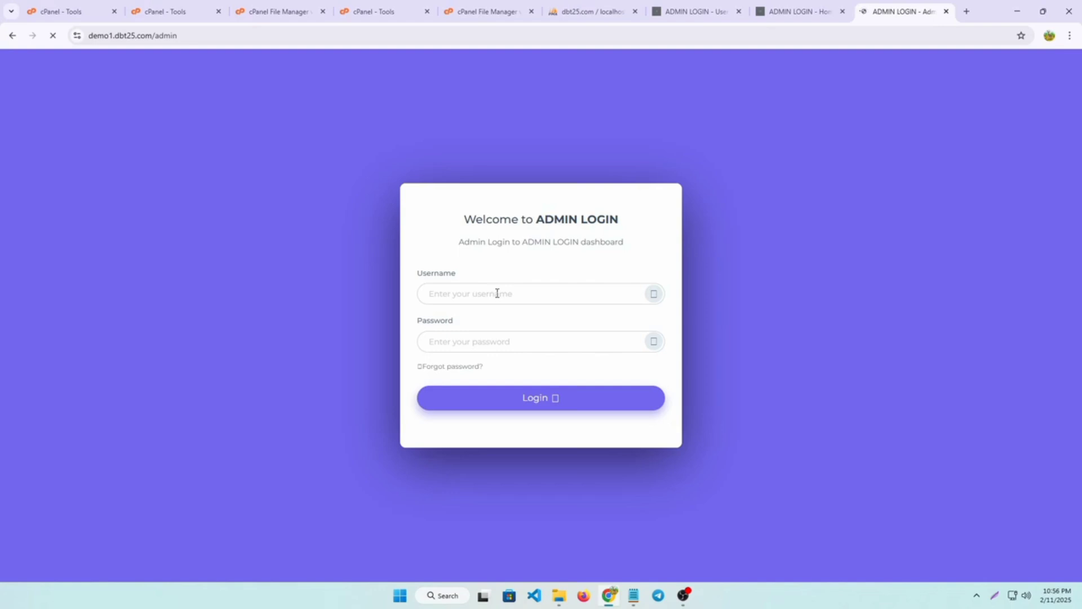
- Log in to the site's admin dashboard with the username admin and the account password
{"action": "left_click", "coordinate": [497, 293]}
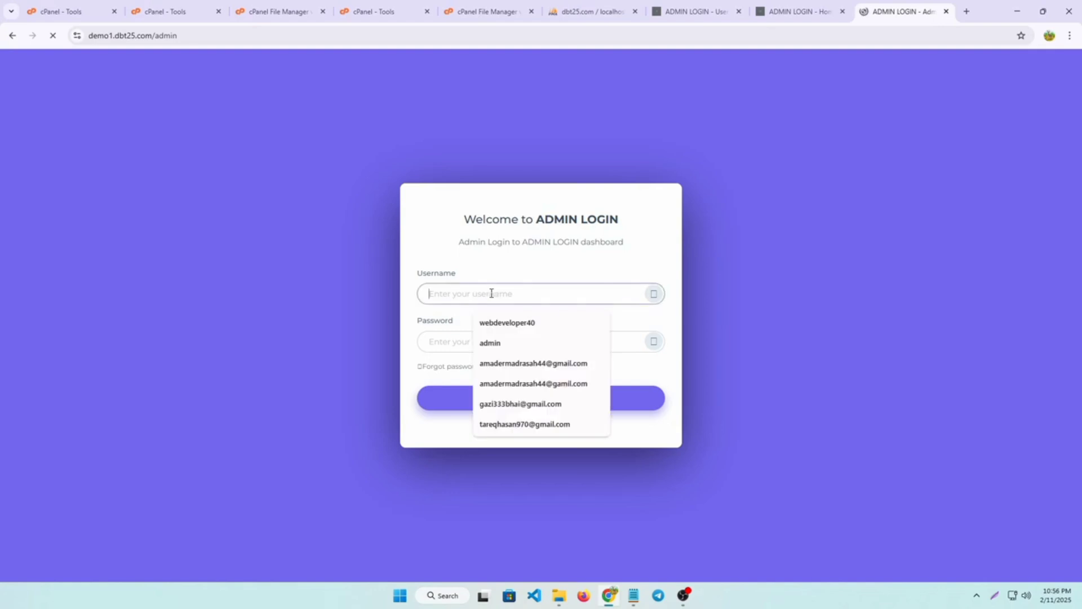
{"action": "left_click", "coordinate": [473, 294]}
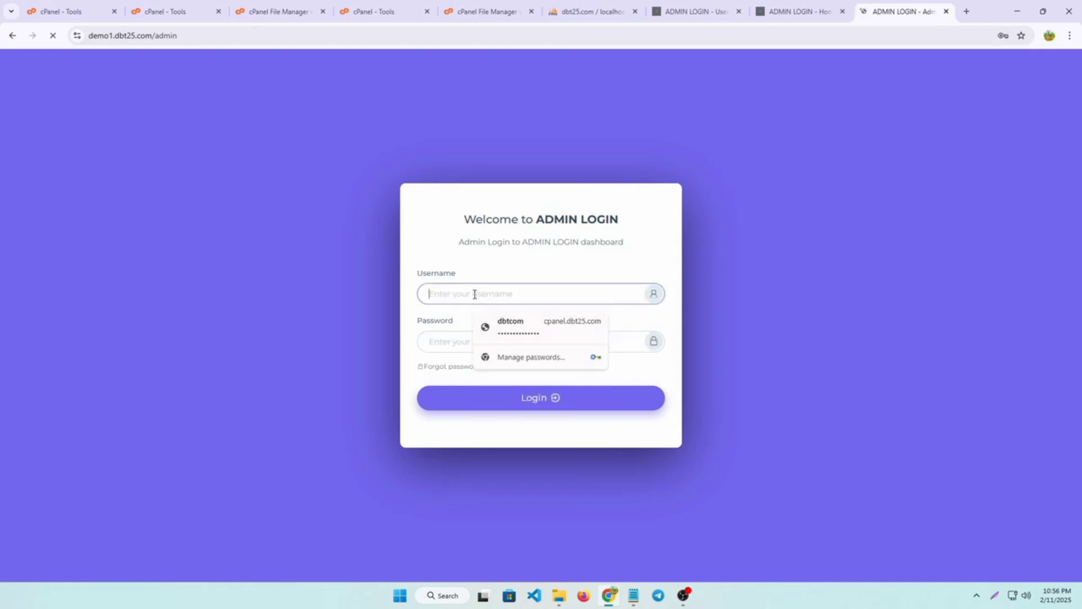
{"action": "type", "text": "admin"}
{"action": "left_click", "coordinate": [491, 323]}
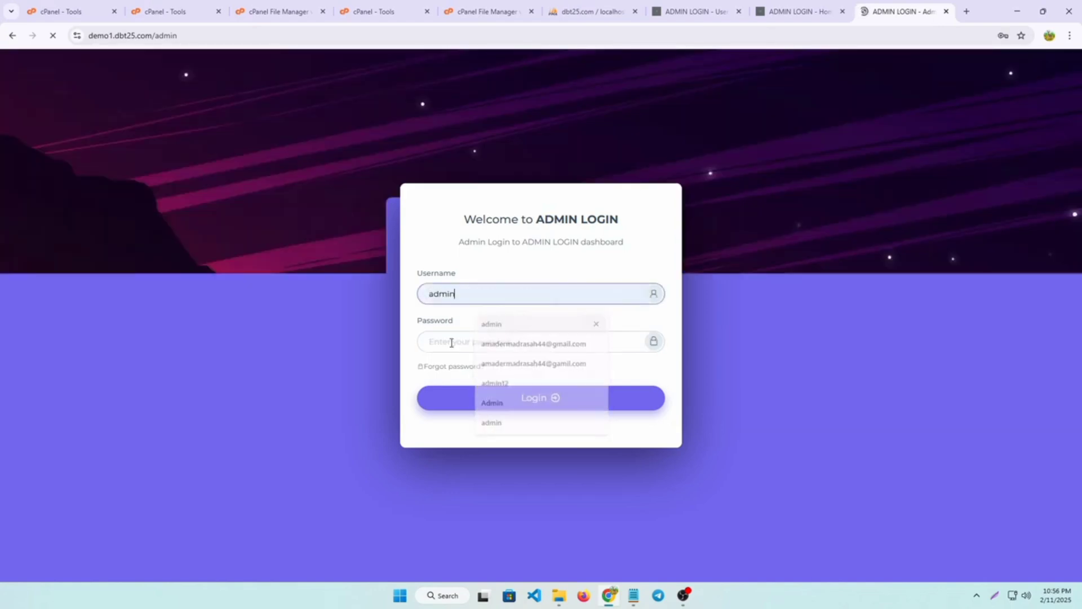
{"action": "left_click", "coordinate": [450, 342]}
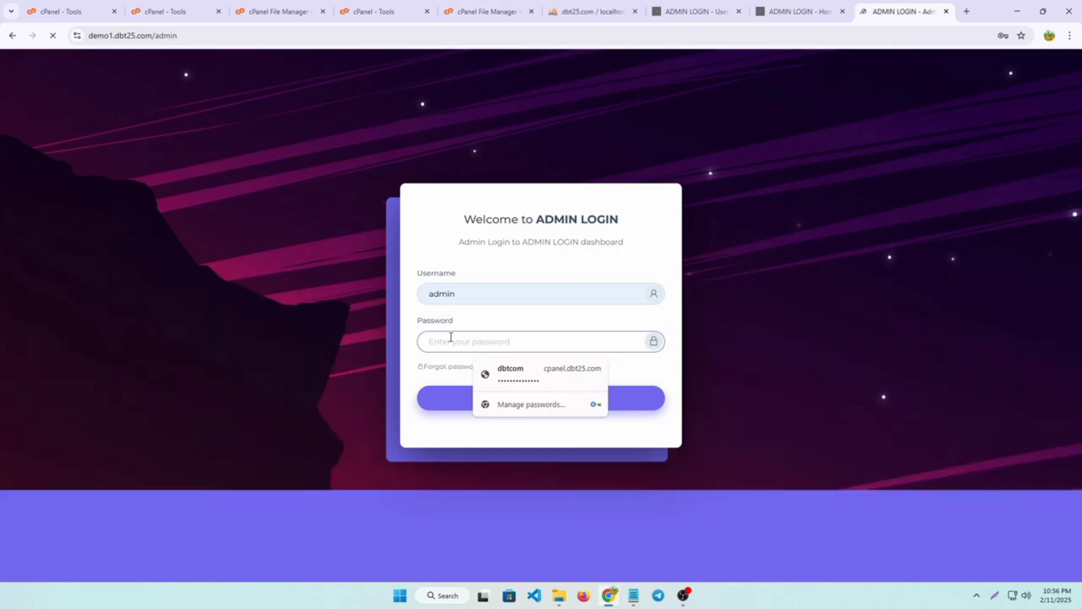
{"action": "type", "text": "•••"}
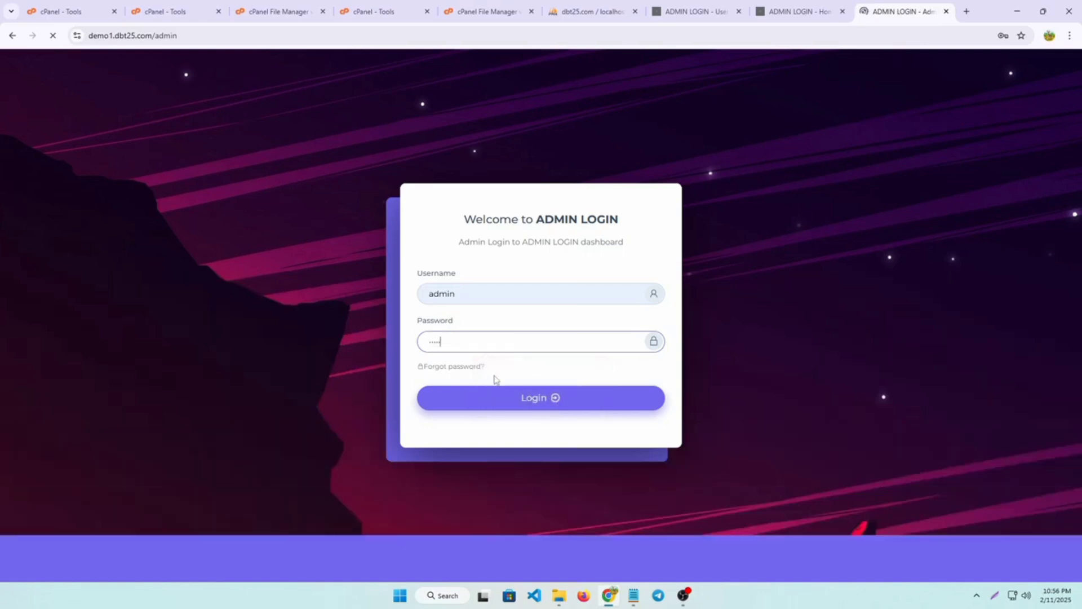
{"action": "left_click", "coordinate": [538, 407]}
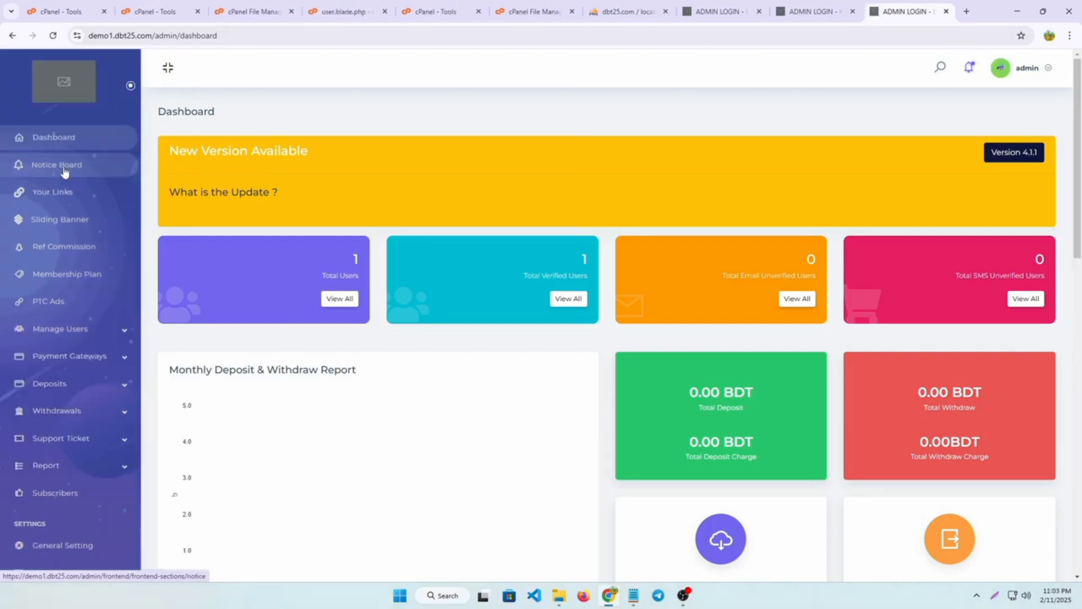
- Open the Notice Board page and examine its headline, scrolling notice and notice text fields
{"action": "left_click", "coordinate": [63, 165]}
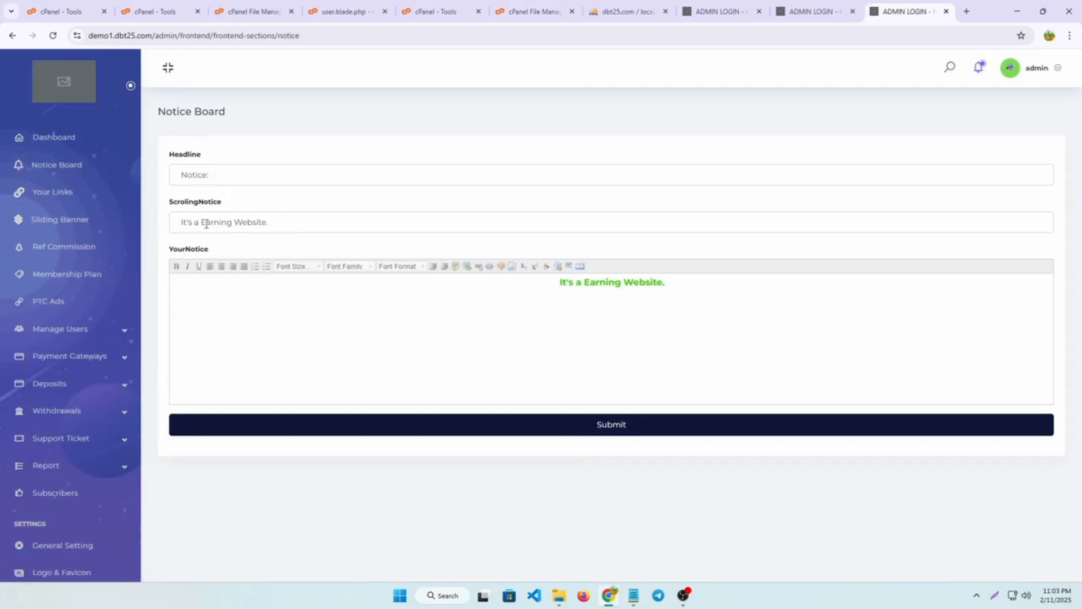
{"action": "left_click", "coordinate": [282, 222]}
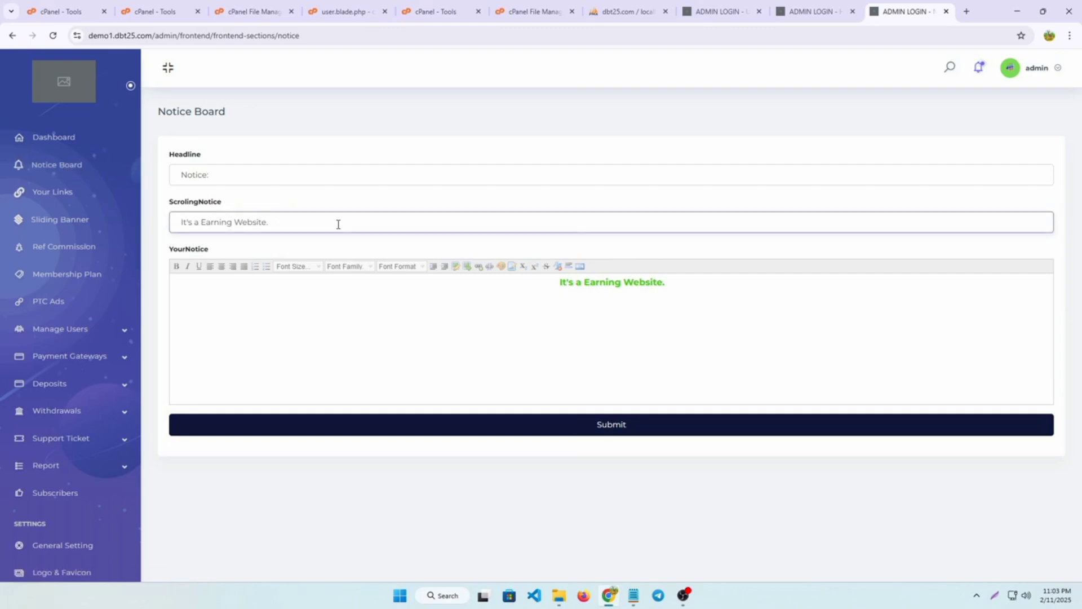
{"action": "left_click", "coordinate": [599, 282]}
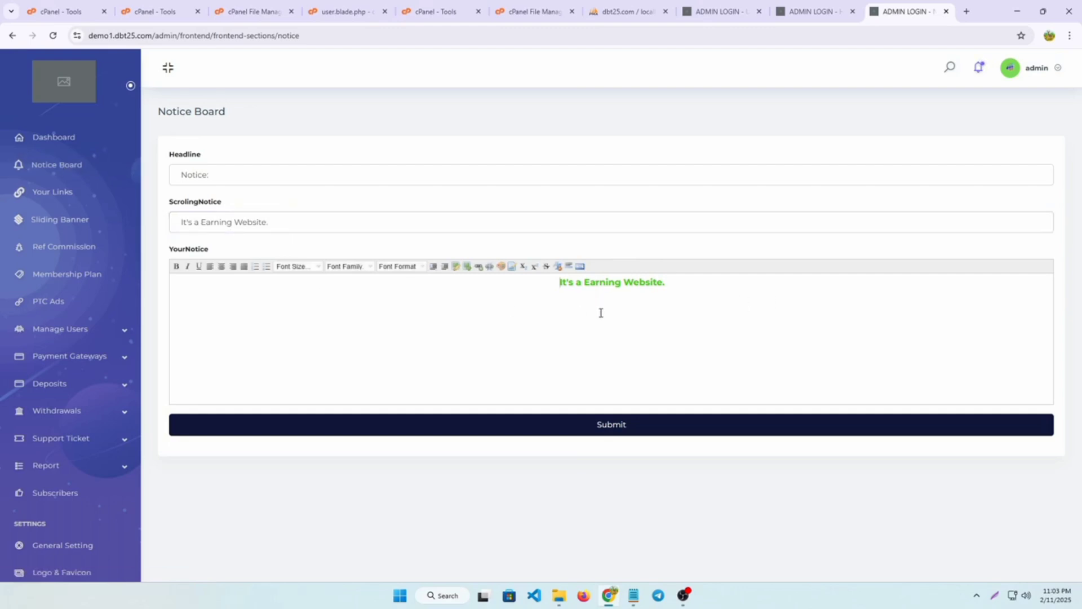
{"action": "left_click_drag", "start_coordinate": [601, 312], "coordinate": [607, 311]}
{"action": "left_click", "coordinate": [678, 285]}
- View the Your Links page with its app, video, Telegram and cover photo links, and open the Sliding Banner page
{"action": "left_click", "coordinate": [57, 204]}
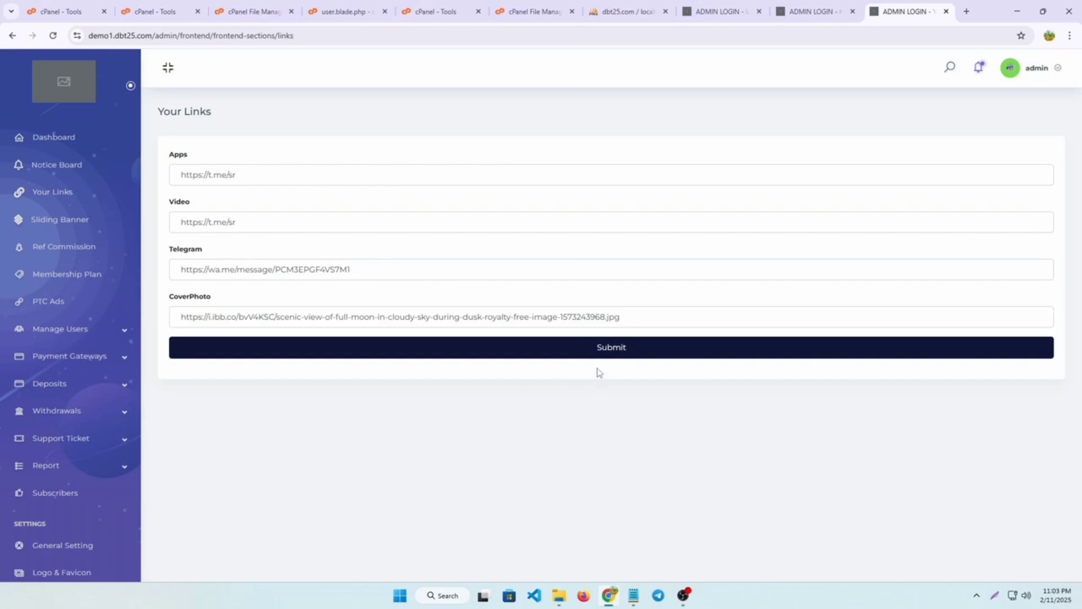
{"action": "left_click", "coordinate": [79, 224]}
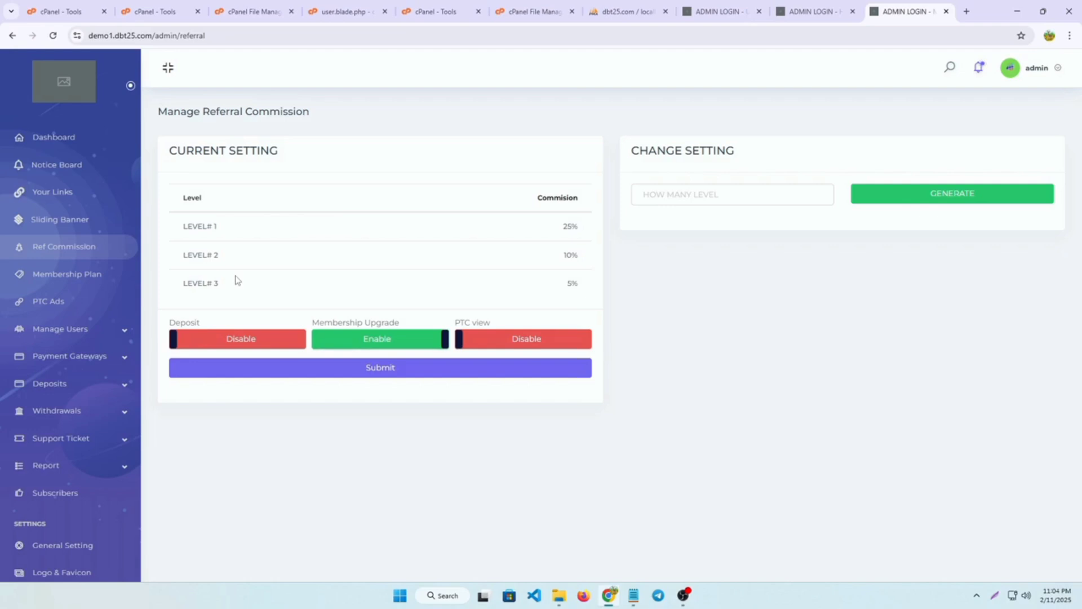
- Generate 10 new levels in the change setting form of the referral commission page
{"action": "left_click", "coordinate": [693, 200]}
{"action": "type", "text": "1"}
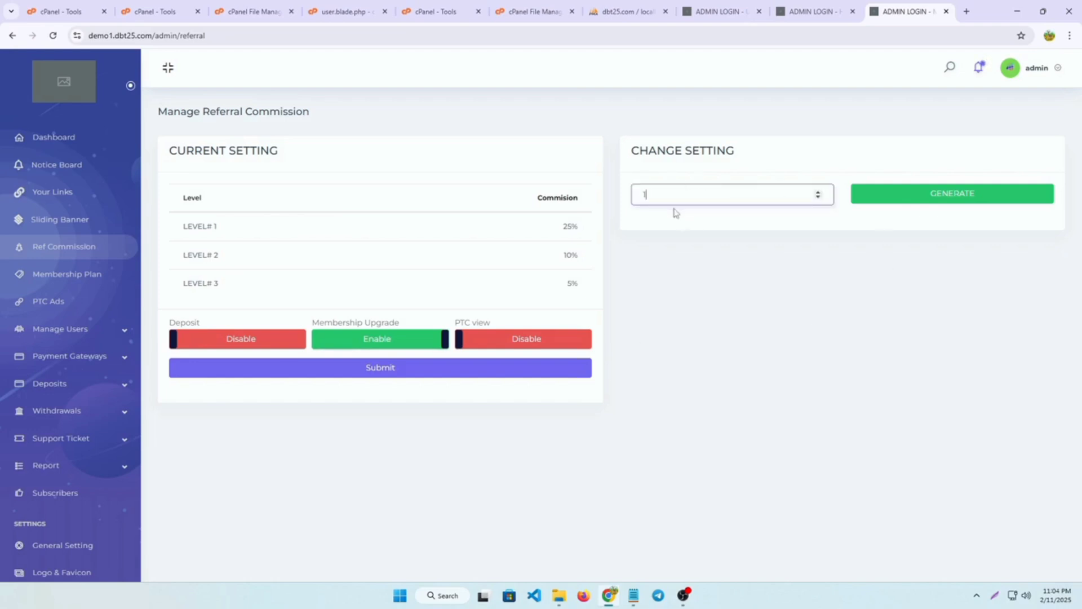
{"action": "type", "text": "0"}
{"action": "left_click", "coordinate": [962, 195]}
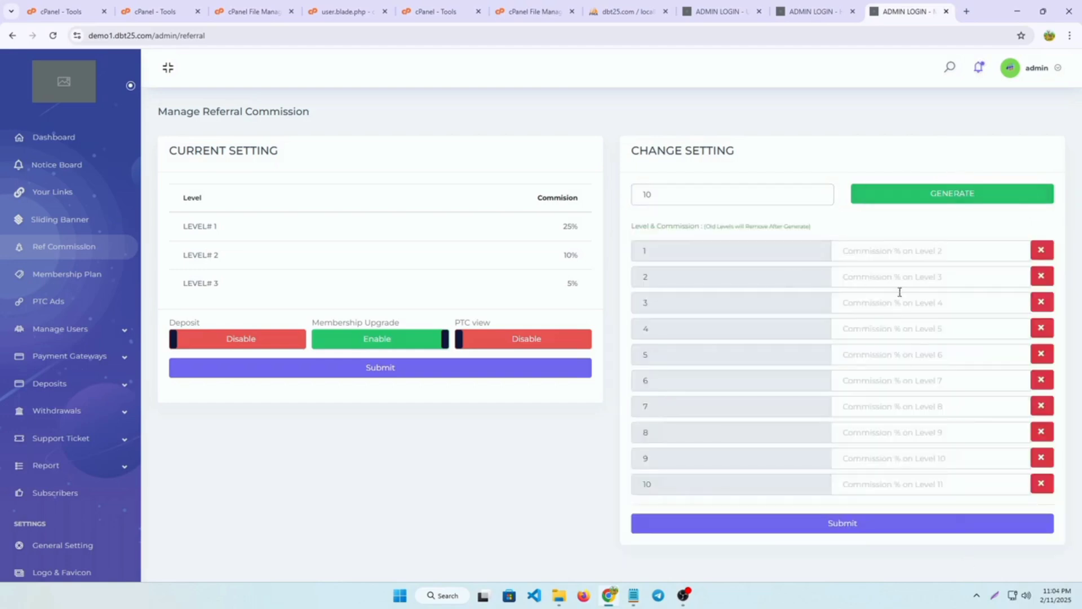
- Enter the referral commissions 5, 434, 5436, 56 and 4 for levels 1, 2, 3, 5 and 6 respectively
{"action": "left_click", "coordinate": [889, 256]}
{"action": "type", "text": "5"}
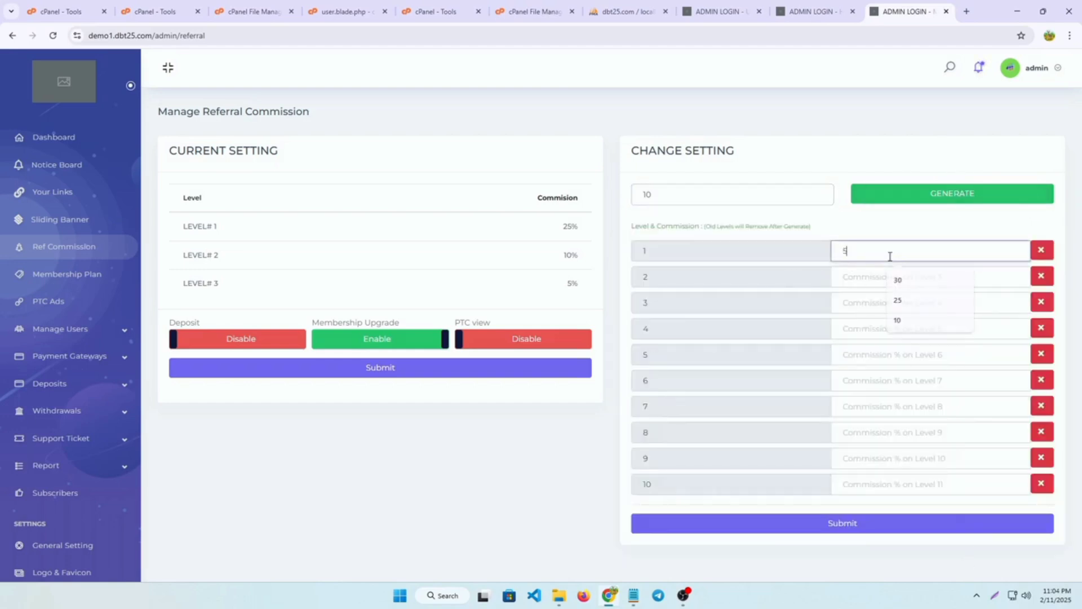
{"action": "left_click", "coordinate": [890, 280]}
{"action": "type", "text": "434"}
{"action": "left_click", "coordinate": [902, 351]}
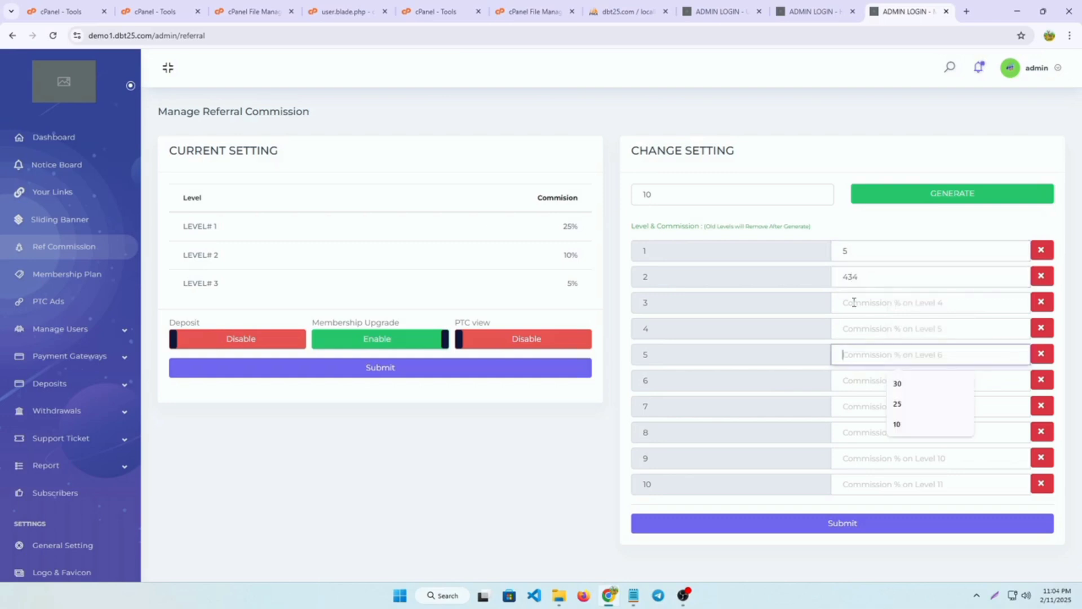
{"action": "left_click", "coordinate": [854, 302]}
{"action": "type", "text": "5436"}
{"action": "left_click", "coordinate": [863, 350]}
{"action": "type", "text": "56"}
{"action": "left_click", "coordinate": [875, 384]}
{"action": "type", "text": "4"}
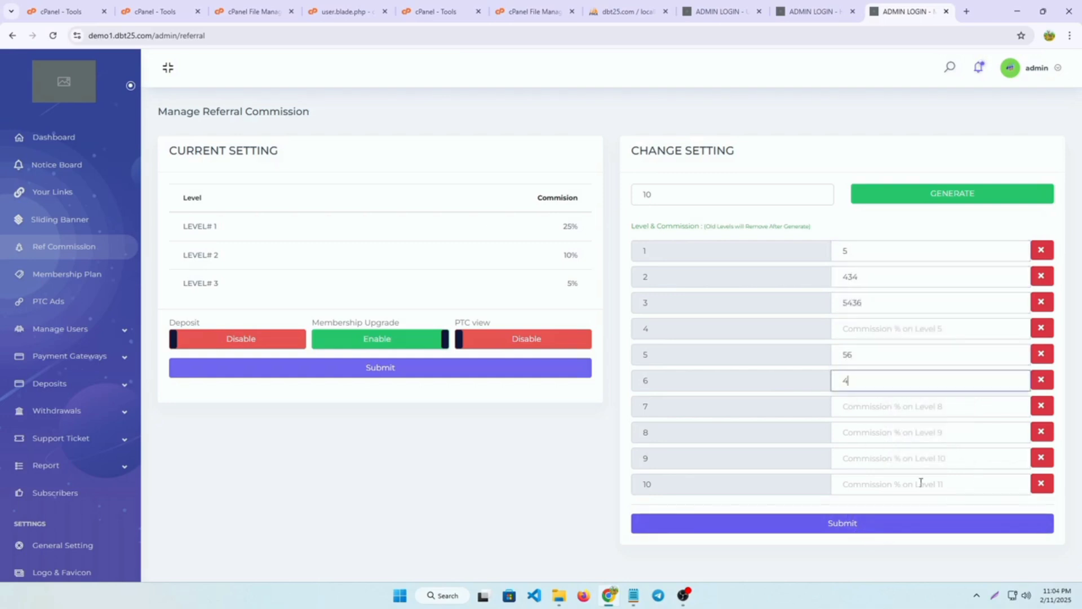
- Examine the Basic membership plan's edit form without changing it, close it, and open the PTC Ads list
{"action": "left_click", "coordinate": [47, 274]}
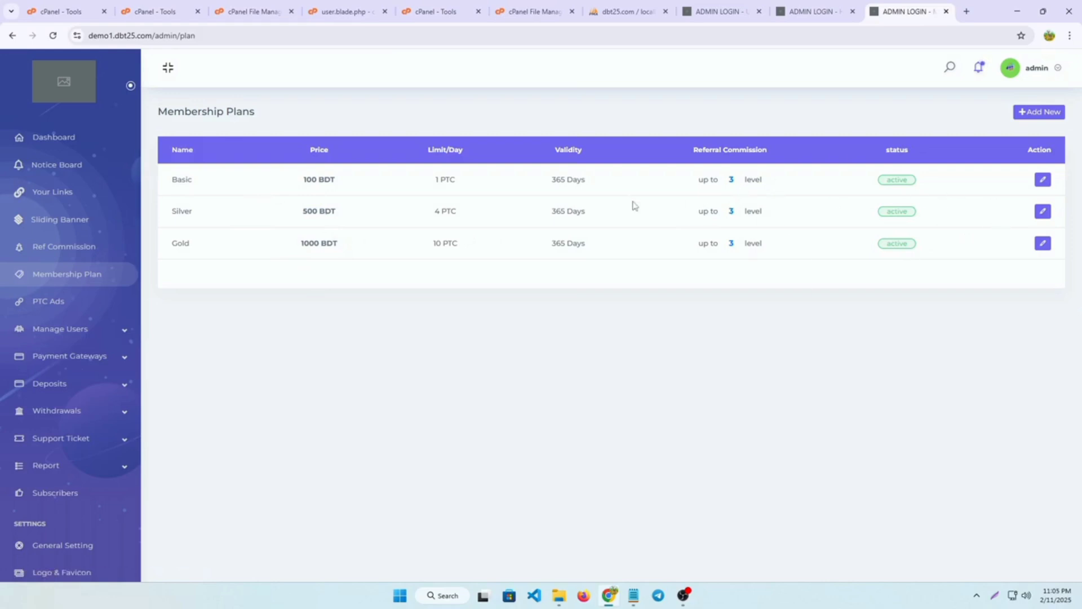
{"action": "left_click", "coordinate": [1042, 180]}
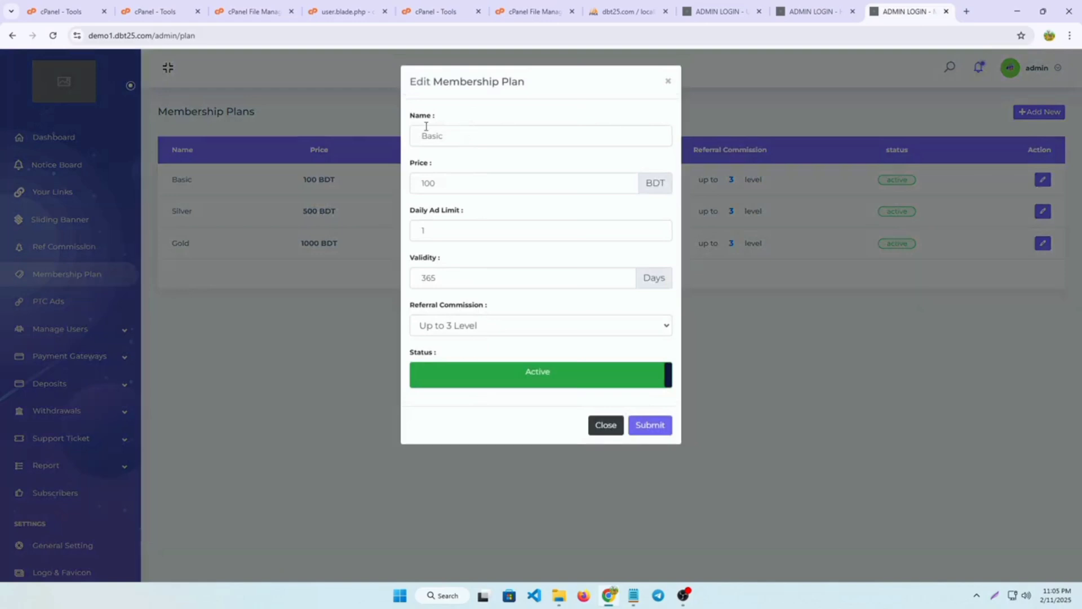
{"action": "left_click", "coordinate": [460, 135]}
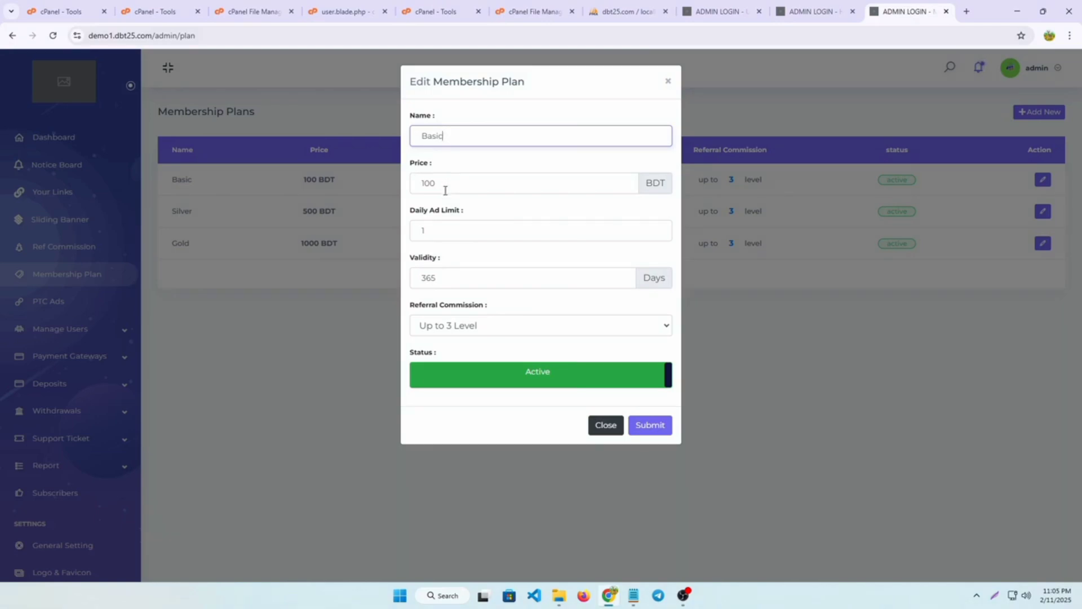
{"action": "left_click", "coordinate": [441, 230]}
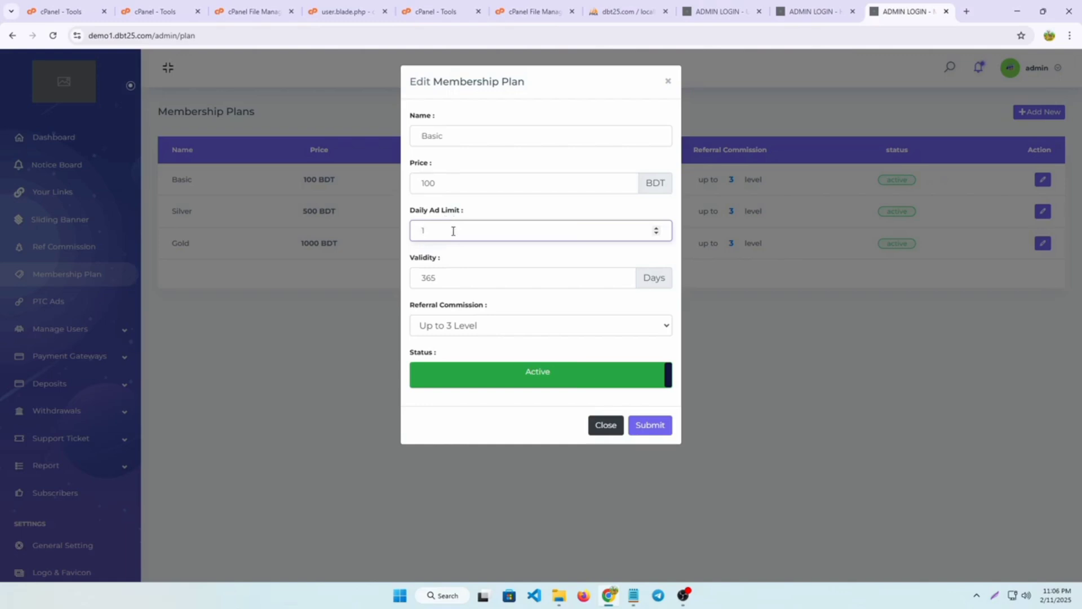
{"action": "left_click", "coordinate": [670, 83]}
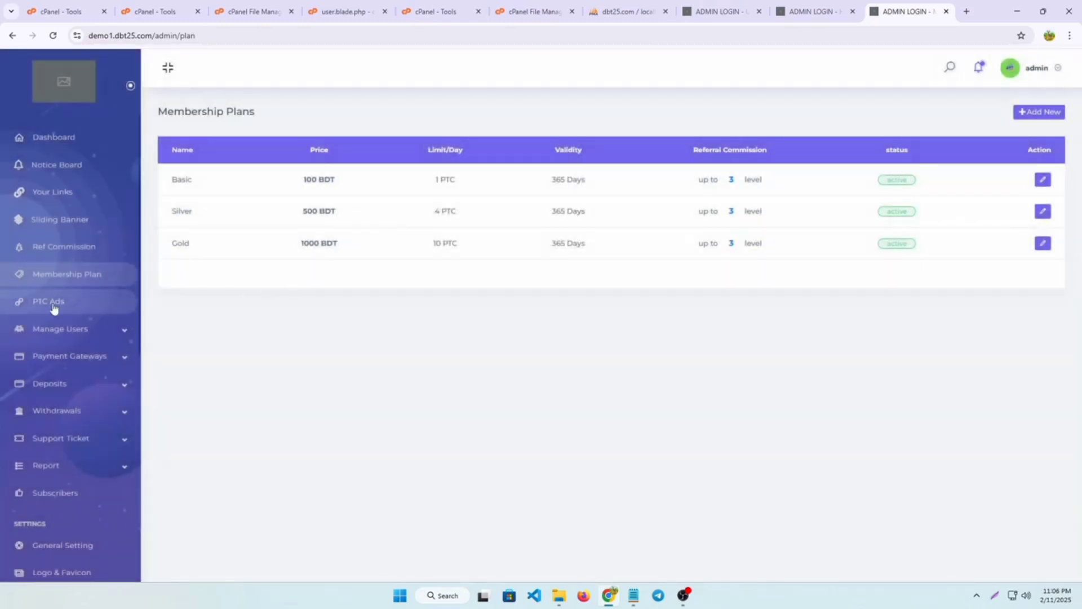
{"action": "left_click", "coordinate": [54, 308]}
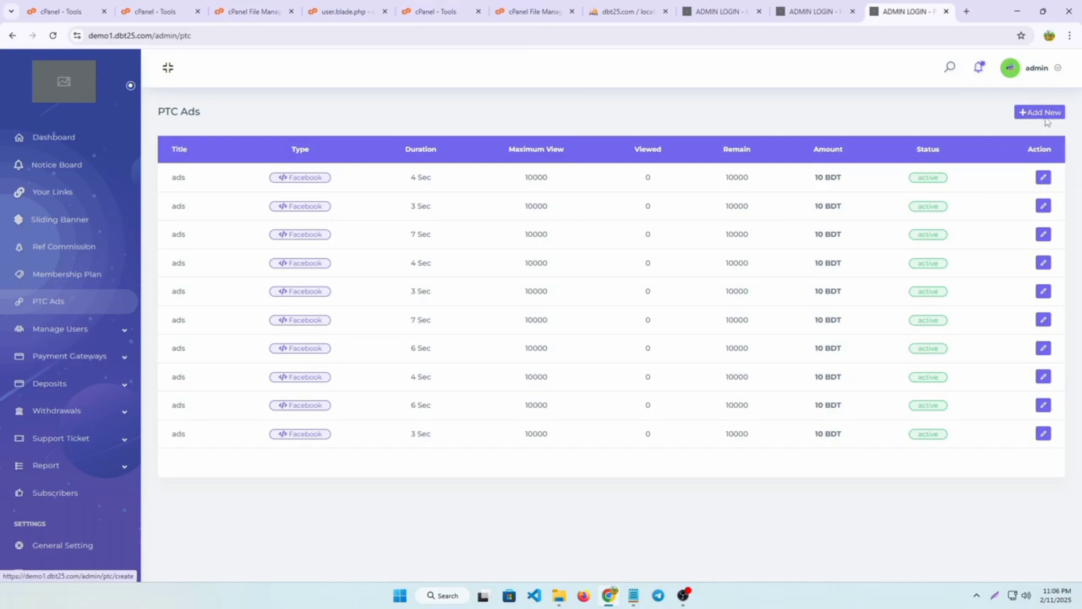
- Open the Bkash entry among the manual payment gateways for editing
{"action": "left_click", "coordinate": [87, 361]}
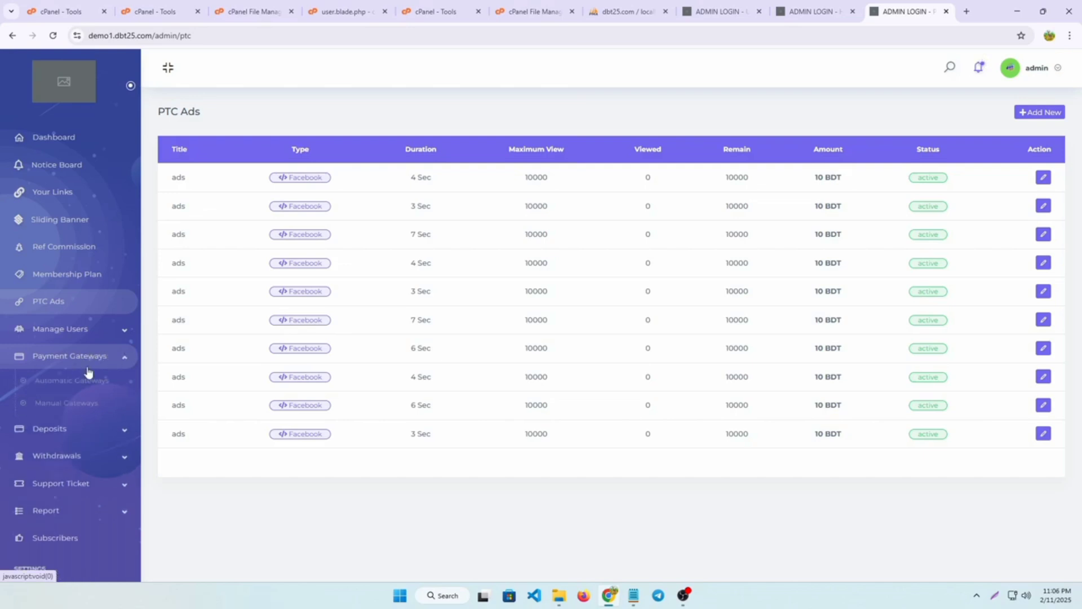
{"action": "left_click", "coordinate": [72, 404]}
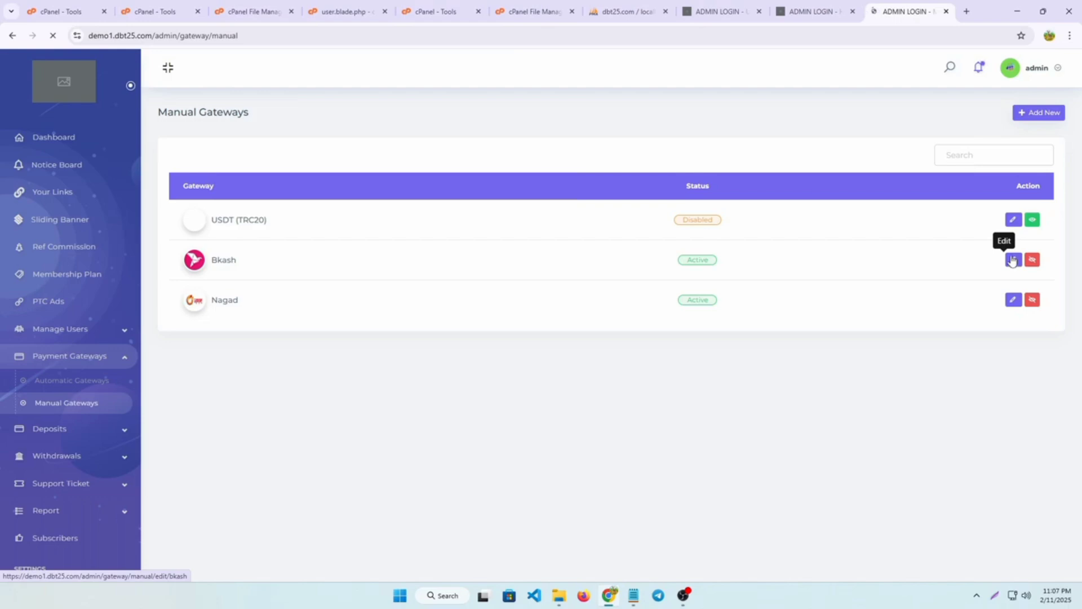
{"action": "left_click", "coordinate": [1012, 261]}
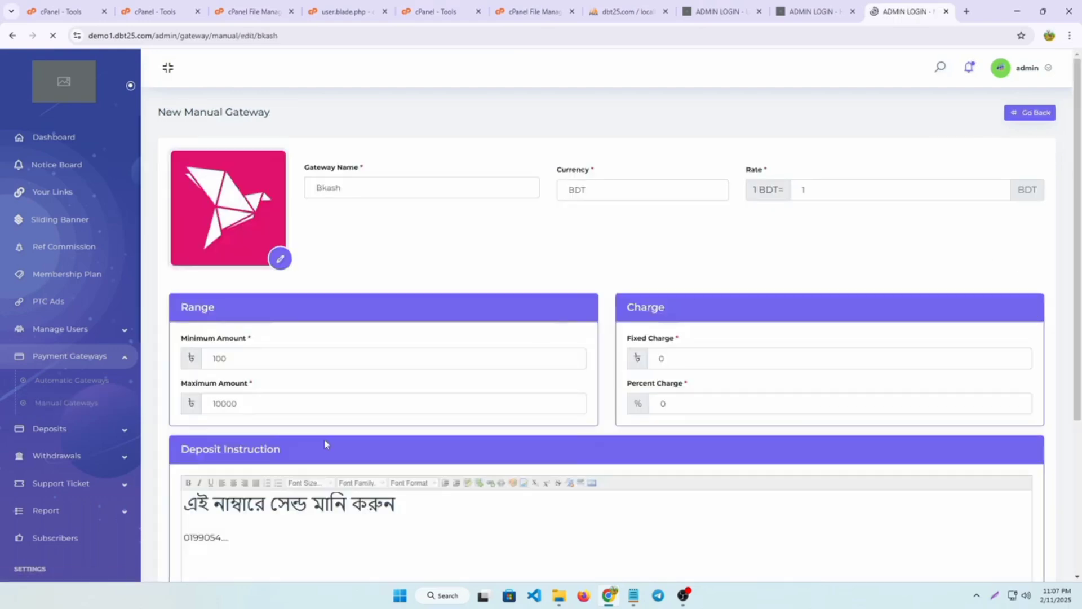
- Delete the payment number and the end of the heading line from the Bkash deposit instruction
{"action": "scroll", "coordinate": [319, 498], "scroll_direction": "down", "scroll_amount": 2}
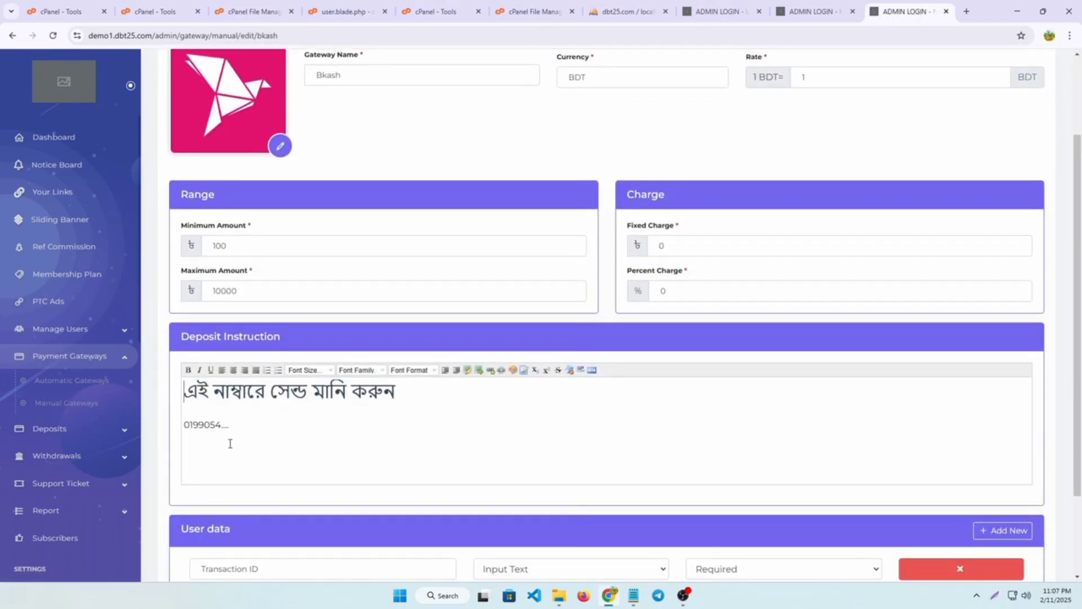
{"action": "left_click", "coordinate": [238, 426]}
{"action": "key", "text": "BackSpace"}
{"action": "key", "text": "BackSpace"}
{"action": "key", "text": "BackSpace"}
{"action": "key", "text": "BackSpace"}
{"action": "key", "text": "BackSpace"}
{"action": "key", "text": "BackSpace"}
{"action": "key", "text": "BackSpace"}
{"action": "key", "text": "BackSpace"}
{"action": "key", "text": "BackSpace"}
{"action": "key", "text": "BackSpace"}
{"action": "key", "text": "BackSpace"}
{"action": "key", "text": "BackSpace"}
{"action": "key", "text": "BackSpace"}
{"action": "key", "text": "BackSpace"}
{"action": "key", "text": "BackSpace"}
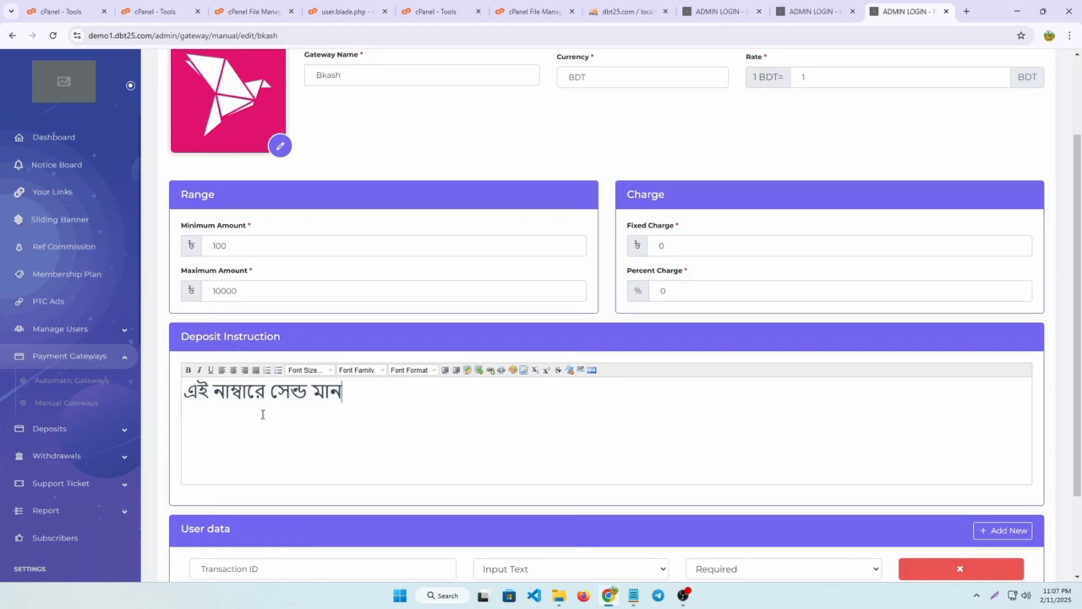
- Add a new payment number to the Bkash deposit instruction, two lines below the heading, and check the minimum amount
{"action": "key", "text": "ctrl+v"}
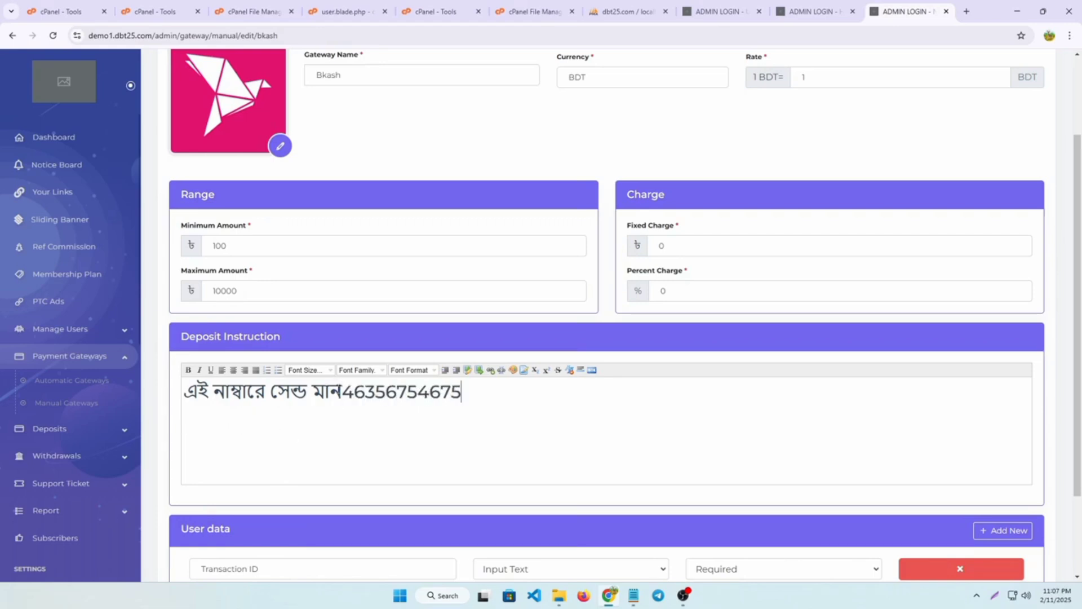
{"action": "left_click", "coordinate": [342, 391]}
{"action": "key", "text": "Return"}
{"action": "key", "text": "Return"}
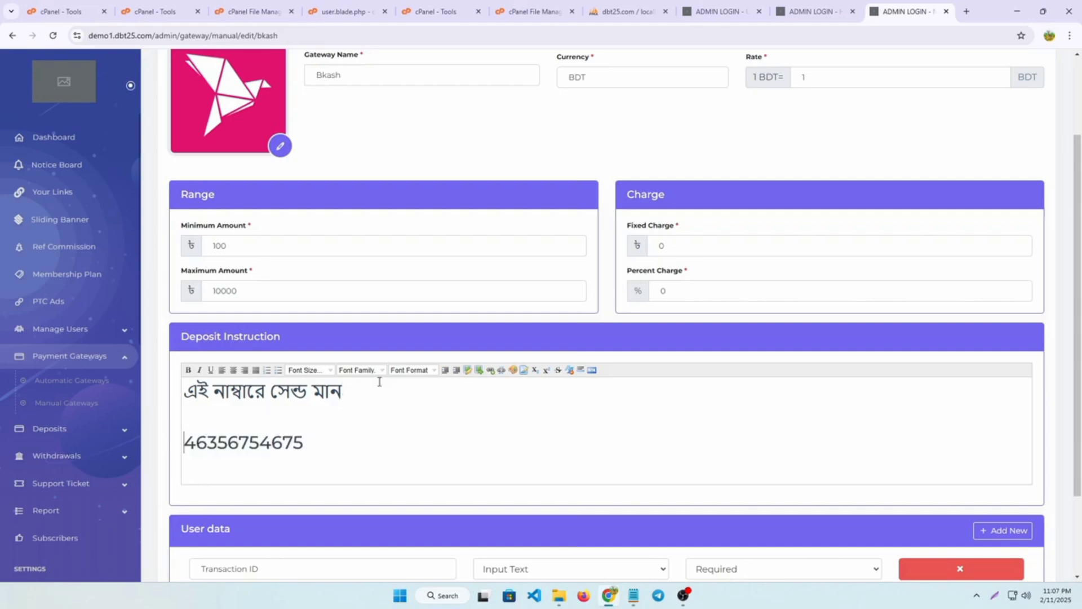
{"action": "scroll", "coordinate": [360, 429], "scroll_direction": "down", "scroll_amount": 2}
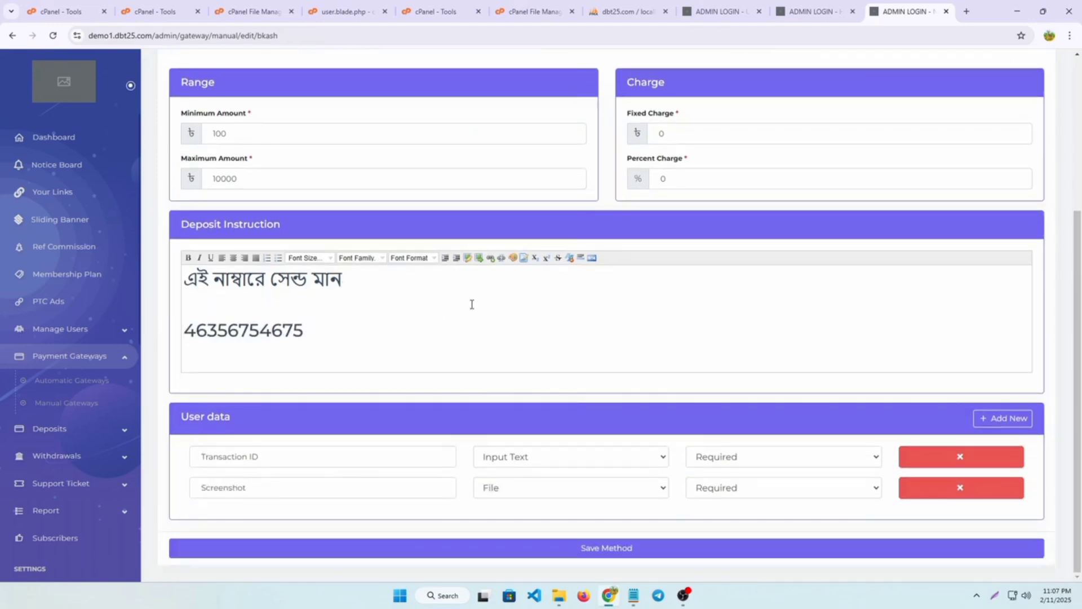
{"action": "left_click", "coordinate": [236, 133]}
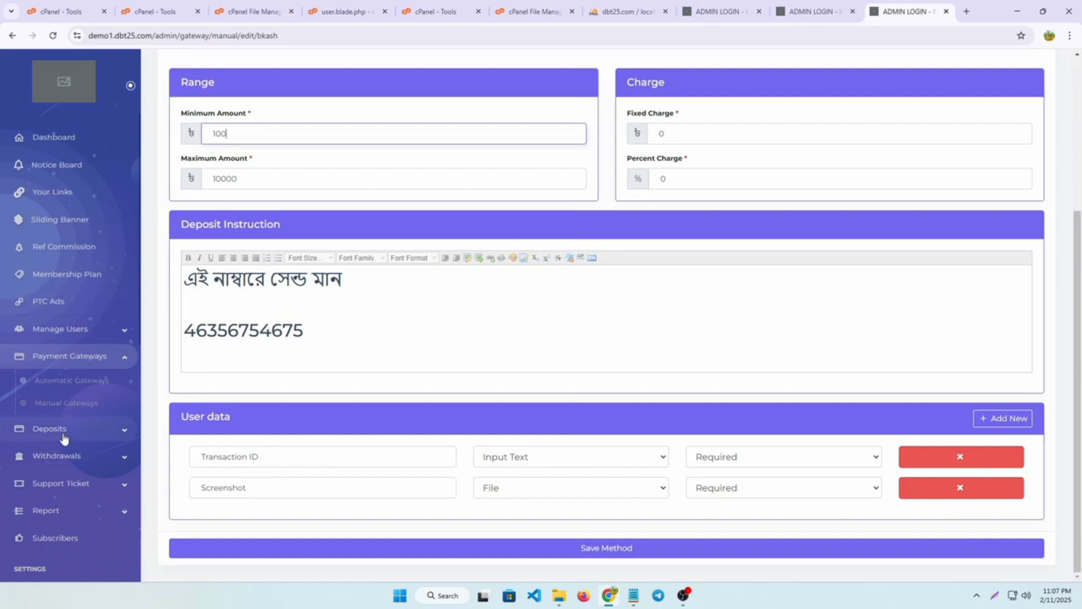
- Look through the deposit and withdrawal sections and open the list of withdrawal methods
{"action": "left_click", "coordinate": [118, 430]}
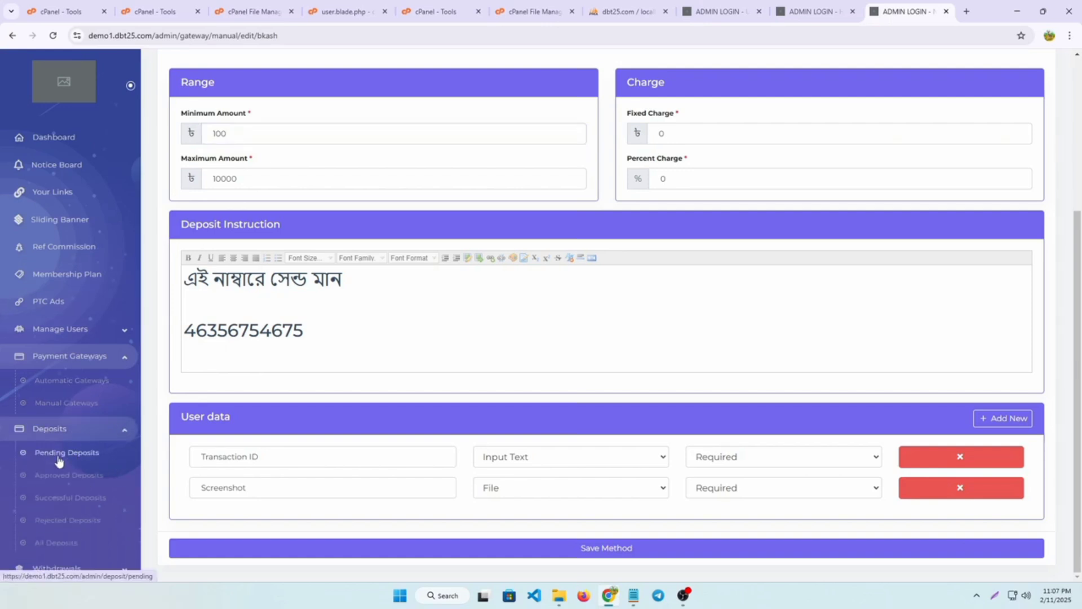
{"action": "scroll", "coordinate": [67, 454], "scroll_direction": "down", "scroll_amount": 5}
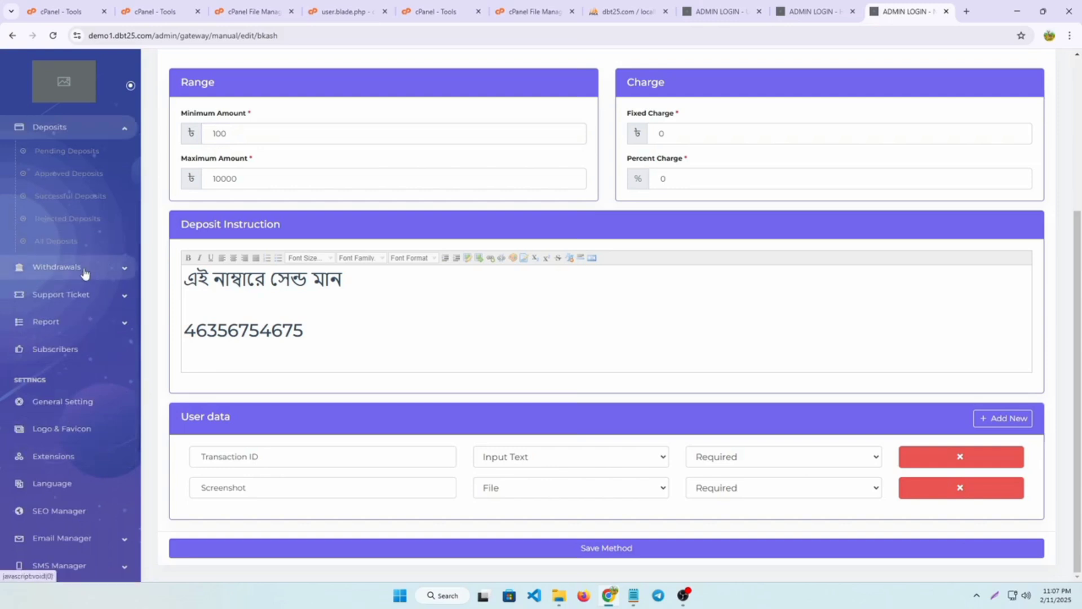
{"action": "left_click", "coordinate": [85, 270]}
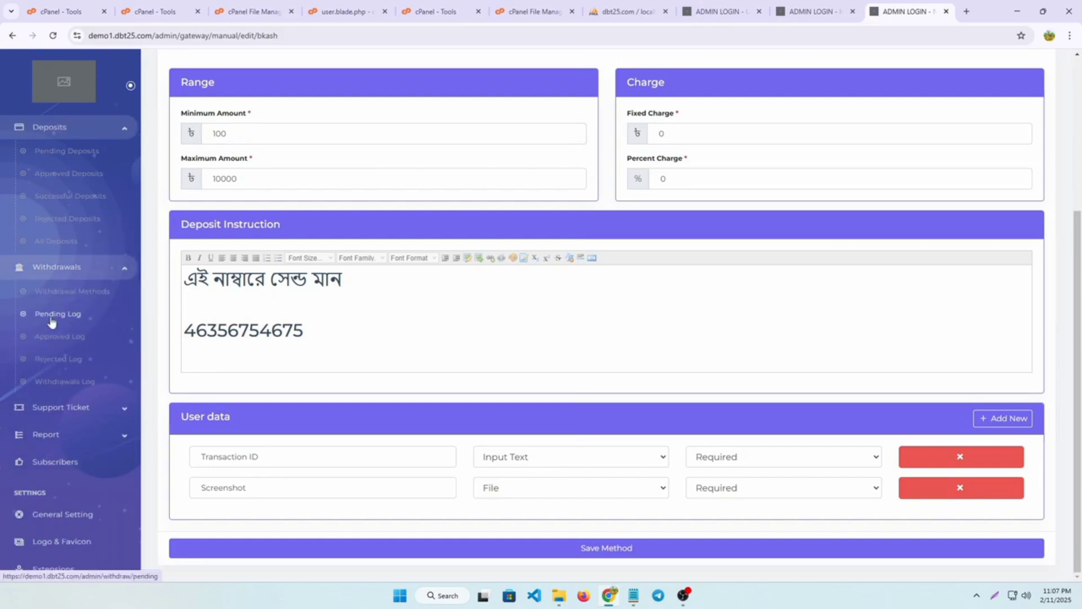
{"action": "left_click", "coordinate": [67, 292]}
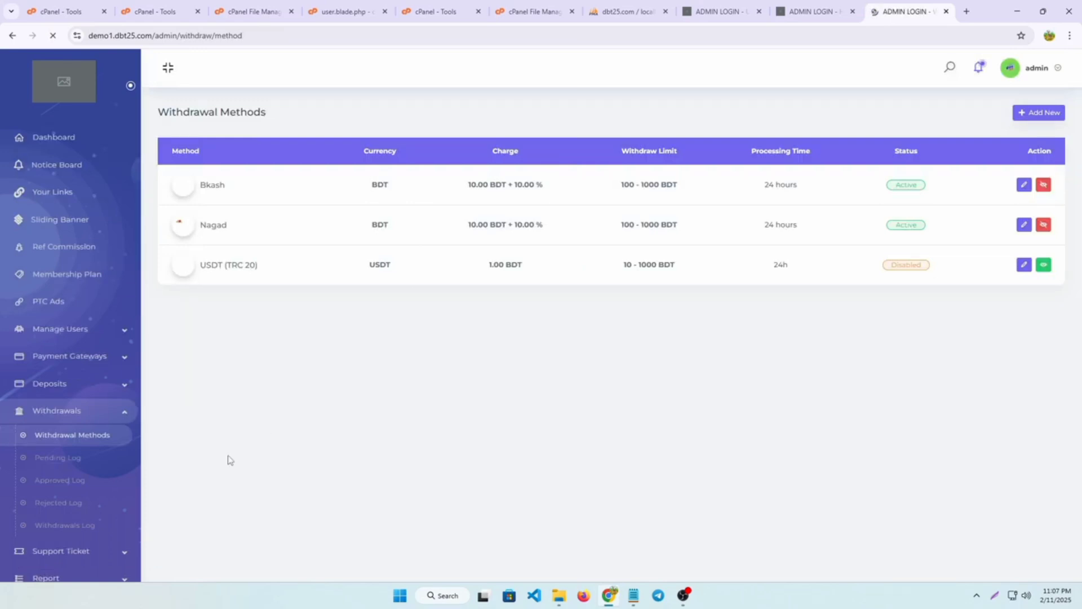
- Open the general settings and enter USDT as the currency and $ as the currency symbol
{"action": "scroll", "coordinate": [62, 505], "scroll_direction": "down", "scroll_amount": 3}
{"action": "scroll", "coordinate": [52, 506], "scroll_direction": "down", "scroll_amount": 2}
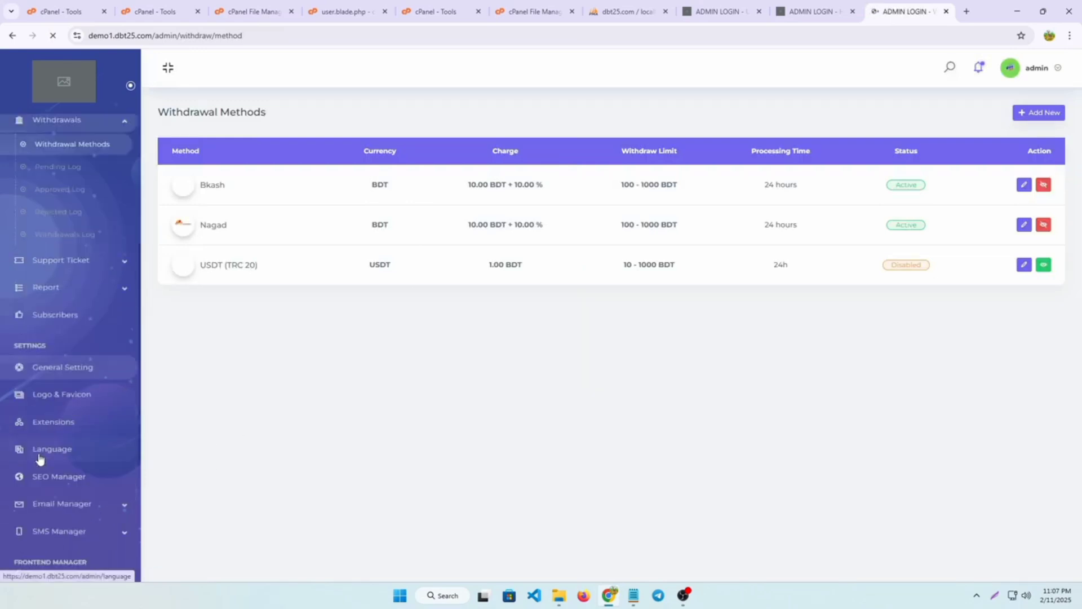
{"action": "left_click", "coordinate": [59, 367]}
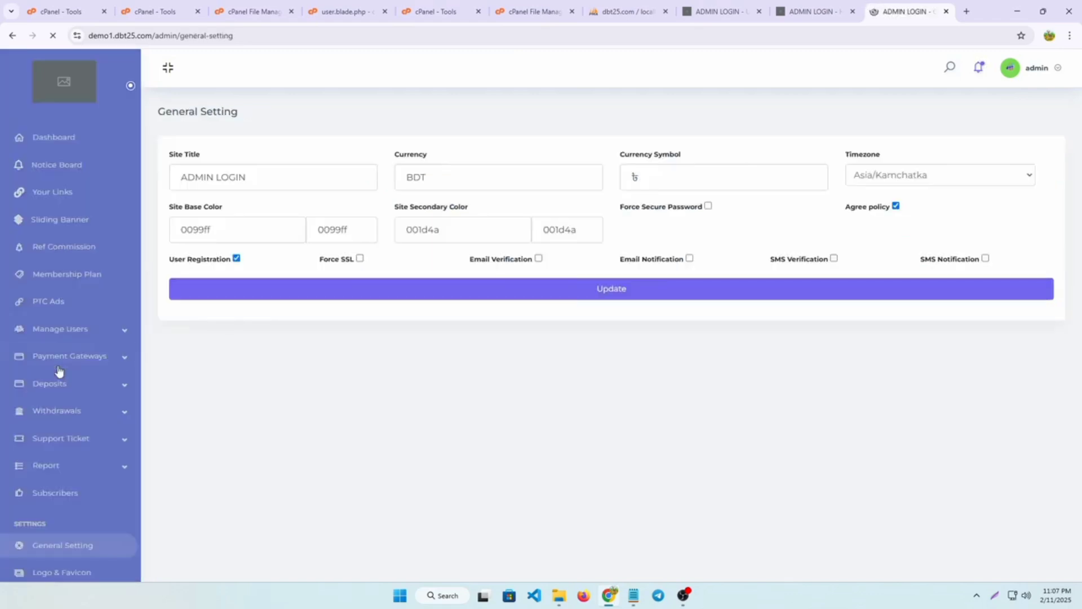
{"action": "left_click", "coordinate": [428, 177]}
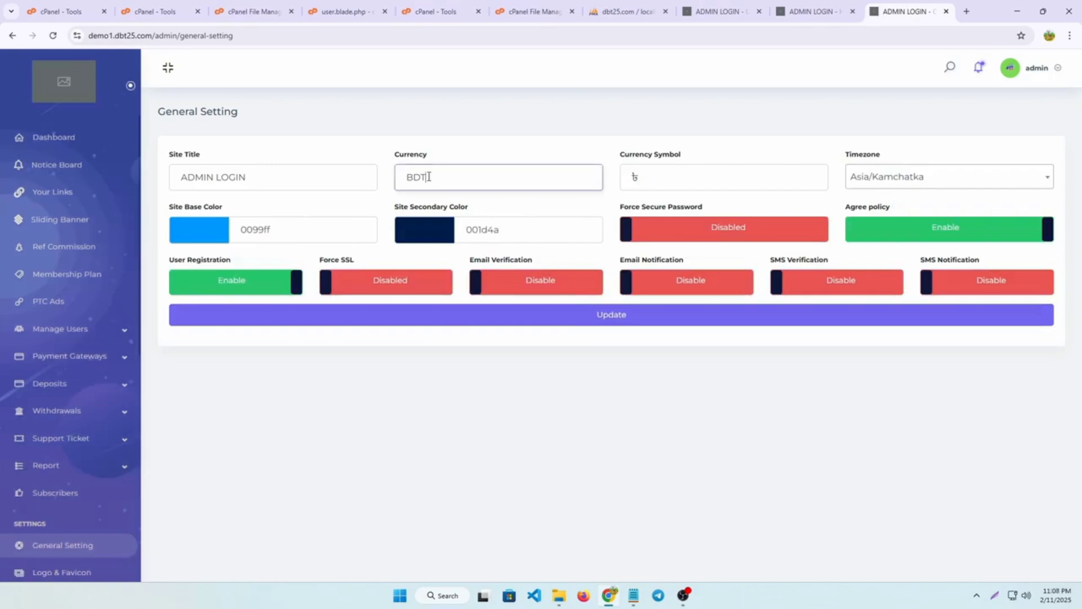
{"action": "key", "text": "BackSpace"}
{"action": "key", "text": "BackSpace"}
{"action": "key", "text": "BackSpace"}
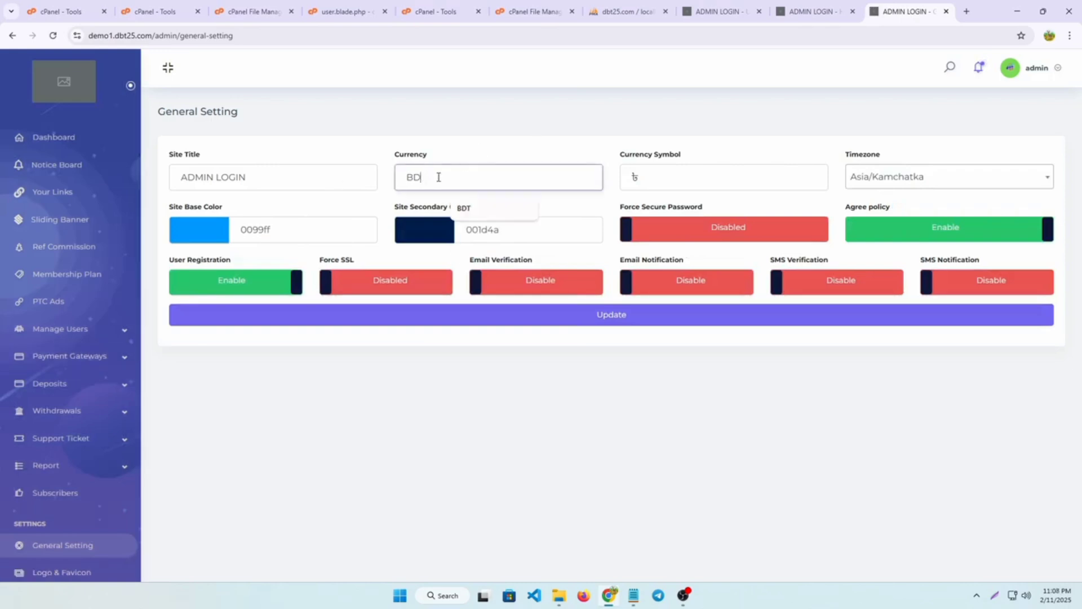
{"action": "type", "text": "USDT"}
{"action": "left_click", "coordinate": [466, 207]}
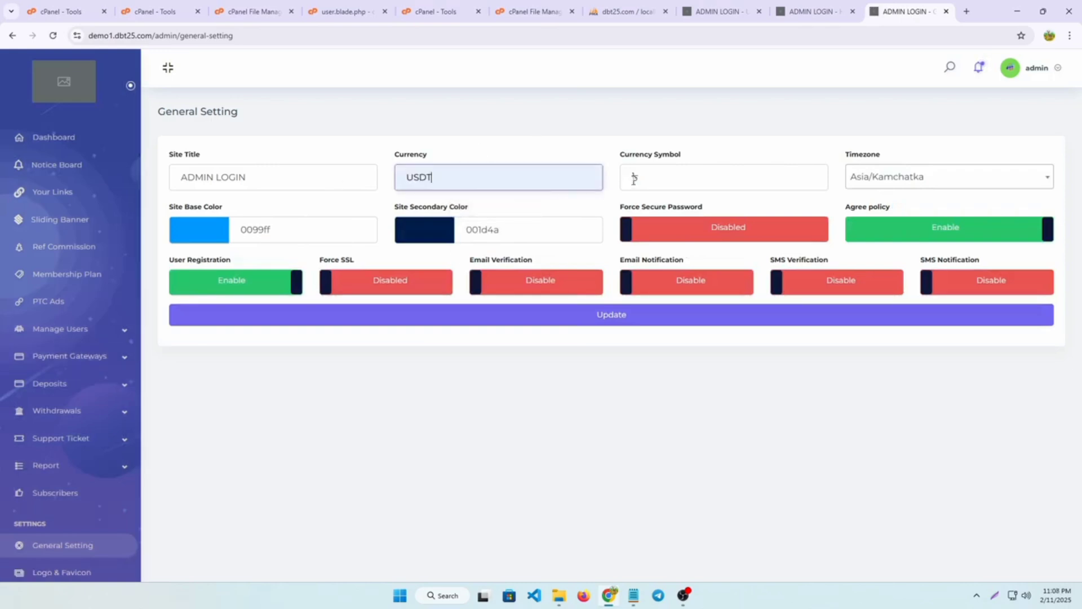
{"action": "left_click", "coordinate": [657, 176]}
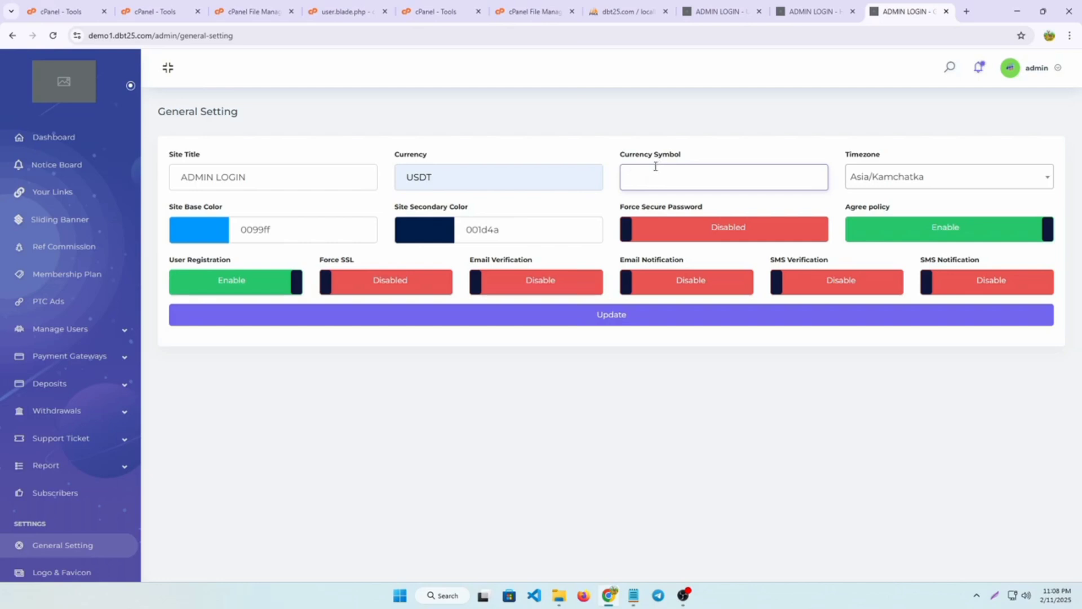
{"action": "type", "text": "$"}
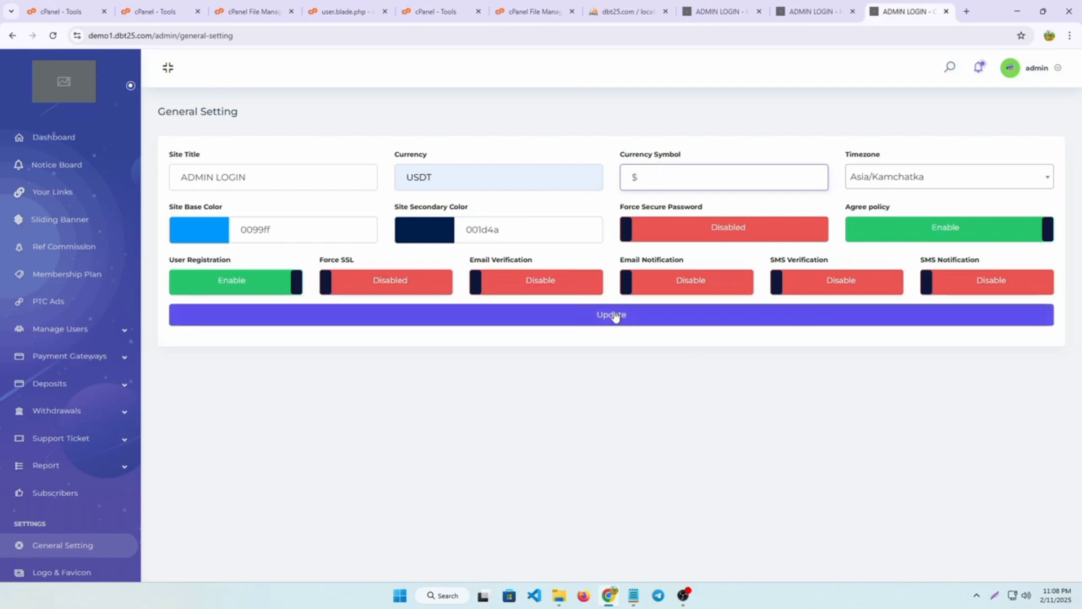
- Return to the dashboard, open the registered user's details from the list of all users, and log in as that user
{"action": "scroll", "coordinate": [67, 474], "scroll_direction": "down", "scroll_amount": 7}
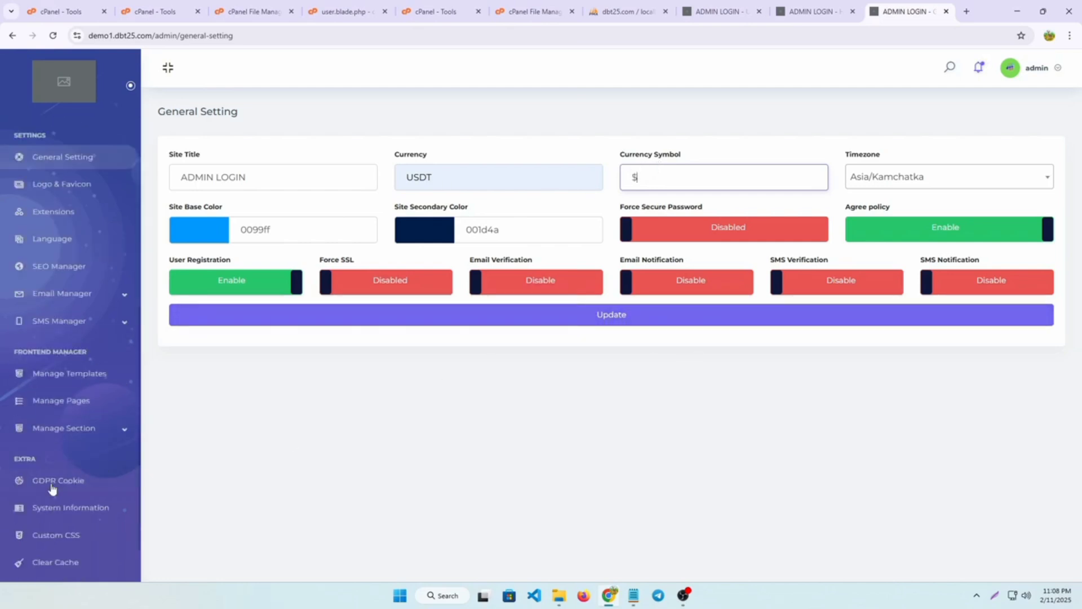
{"action": "scroll", "coordinate": [51, 489], "scroll_direction": "down", "scroll_amount": 2}
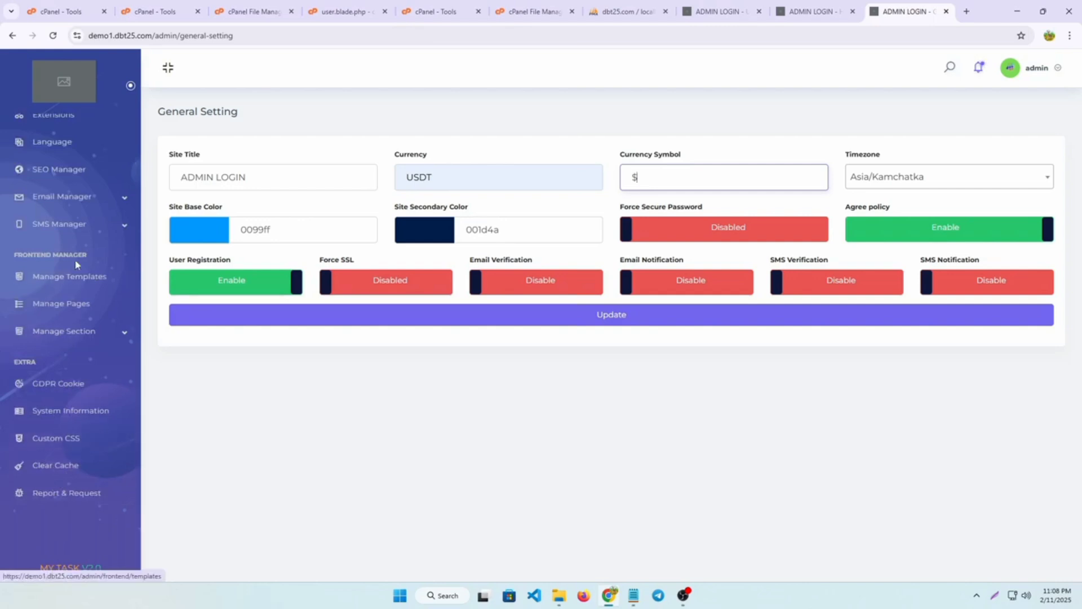
{"action": "scroll", "coordinate": [62, 248], "scroll_direction": "up", "scroll_amount": 10}
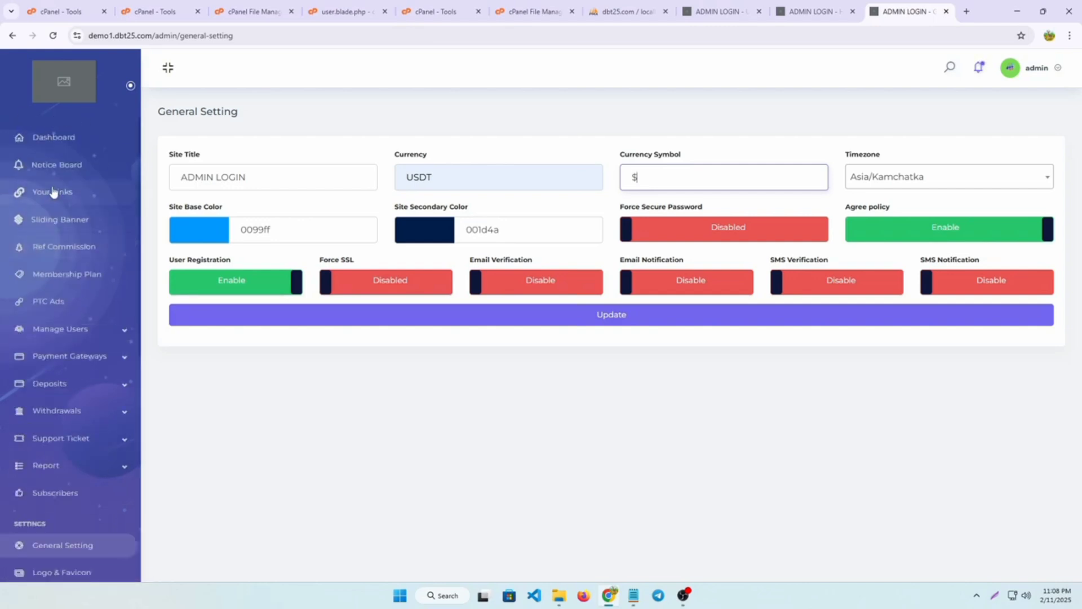
{"action": "left_click", "coordinate": [58, 141]}
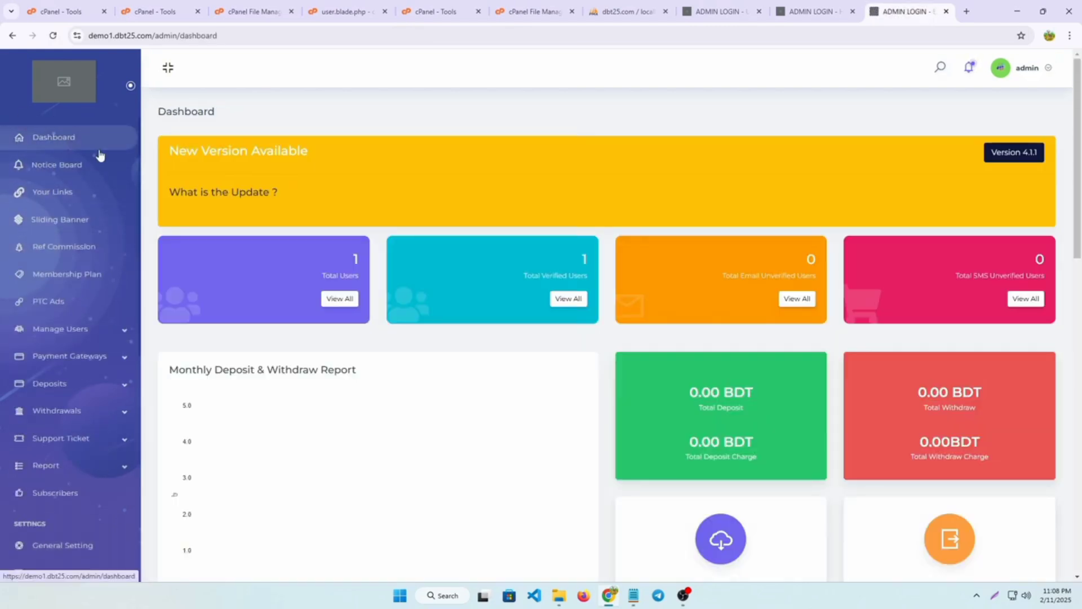
{"action": "left_click", "coordinate": [340, 297]}
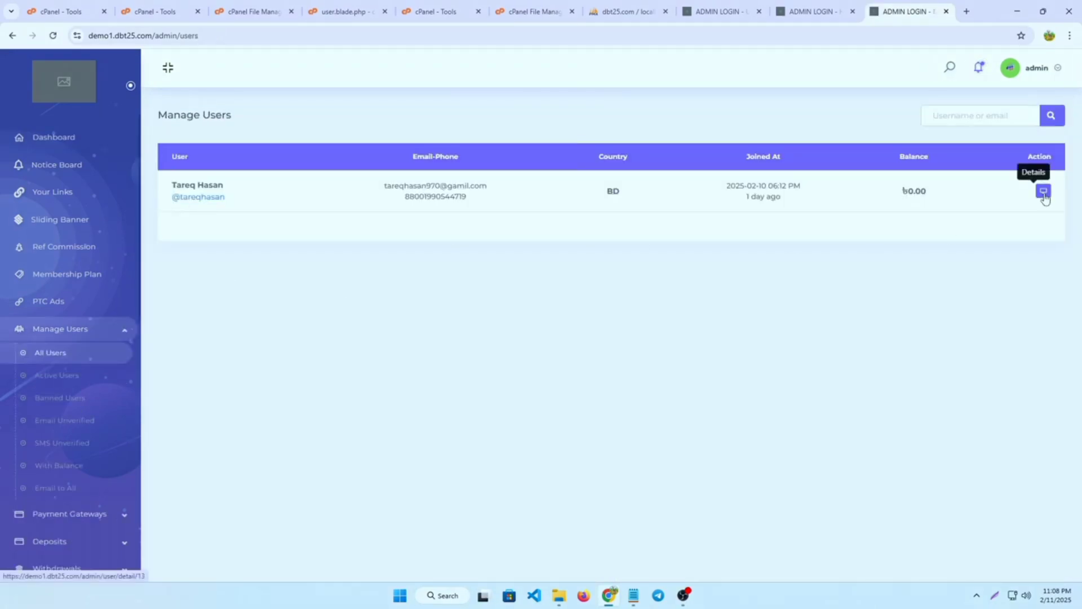
{"action": "left_click", "coordinate": [1042, 192]}
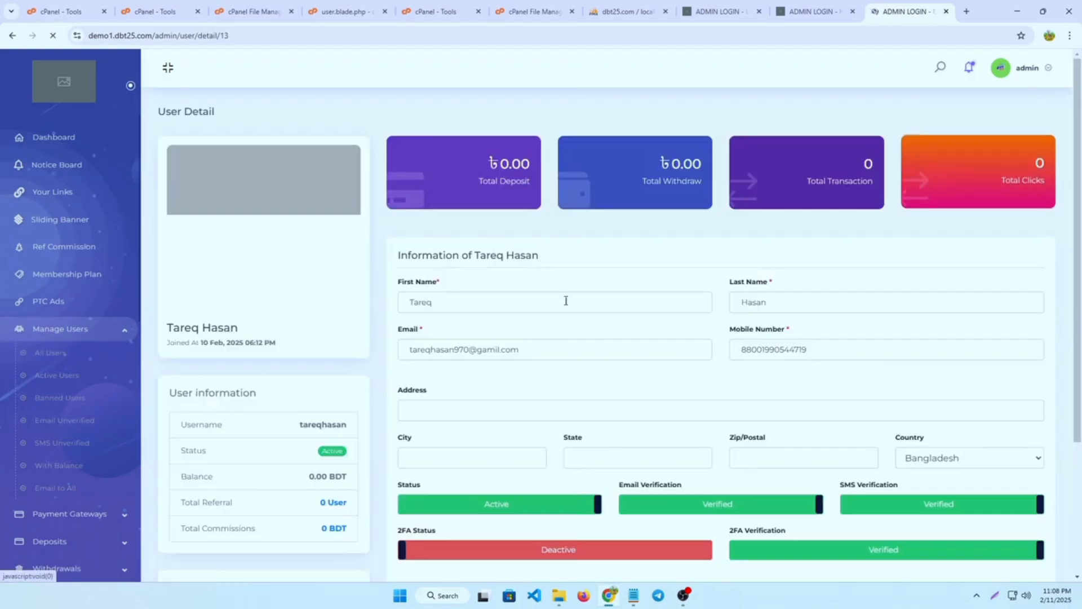
{"action": "scroll", "coordinate": [306, 425], "scroll_direction": "down", "scroll_amount": 3}
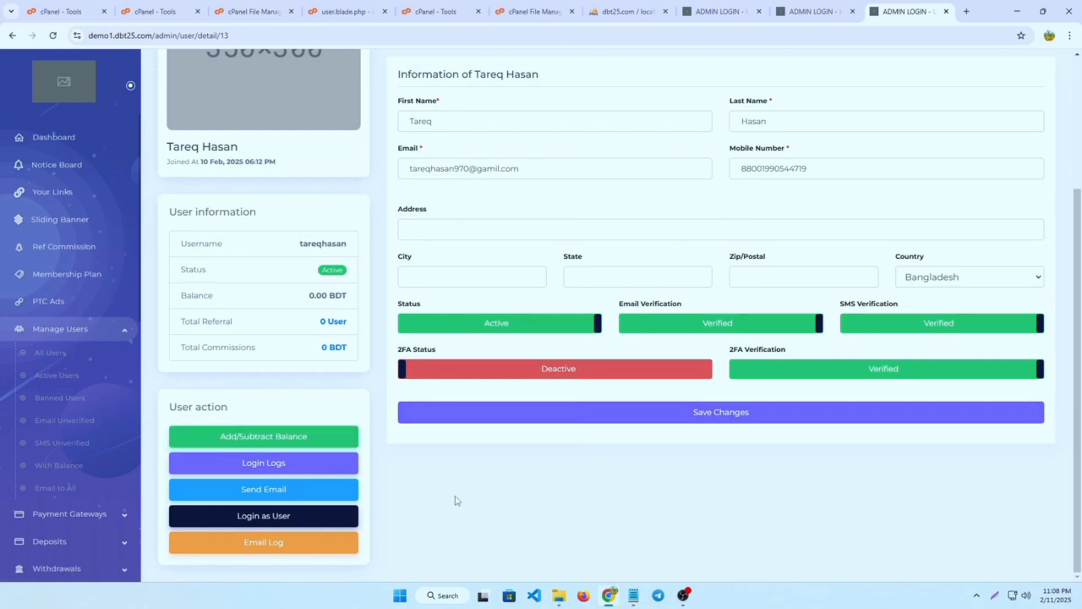
{"action": "left_click", "coordinate": [267, 516]}
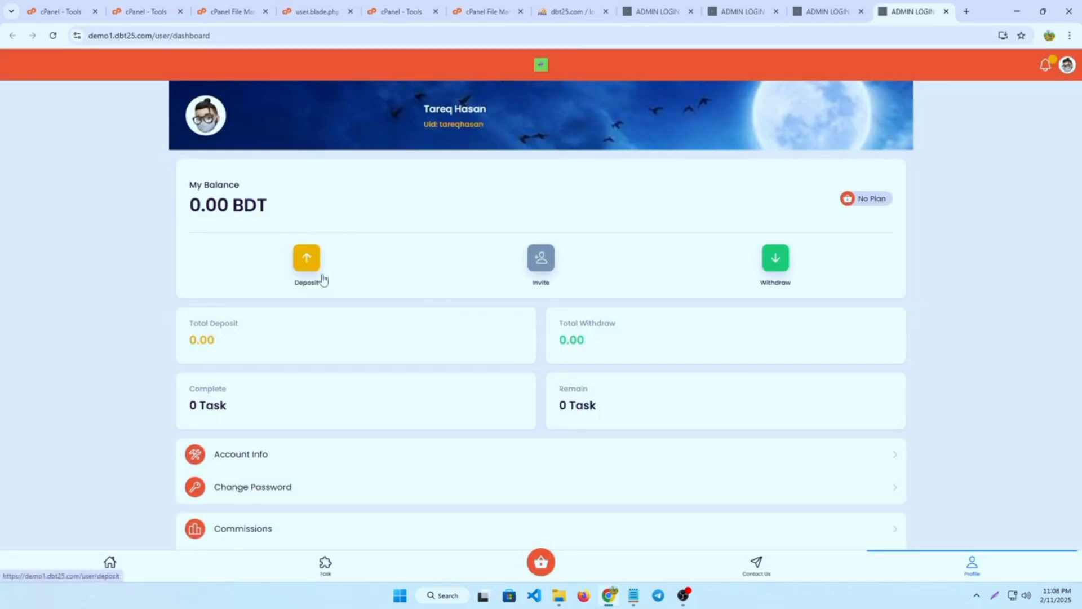
- Check the user's invitation page, return to the user dashboard and look over its account and history sections
{"action": "left_click", "coordinate": [541, 261]}
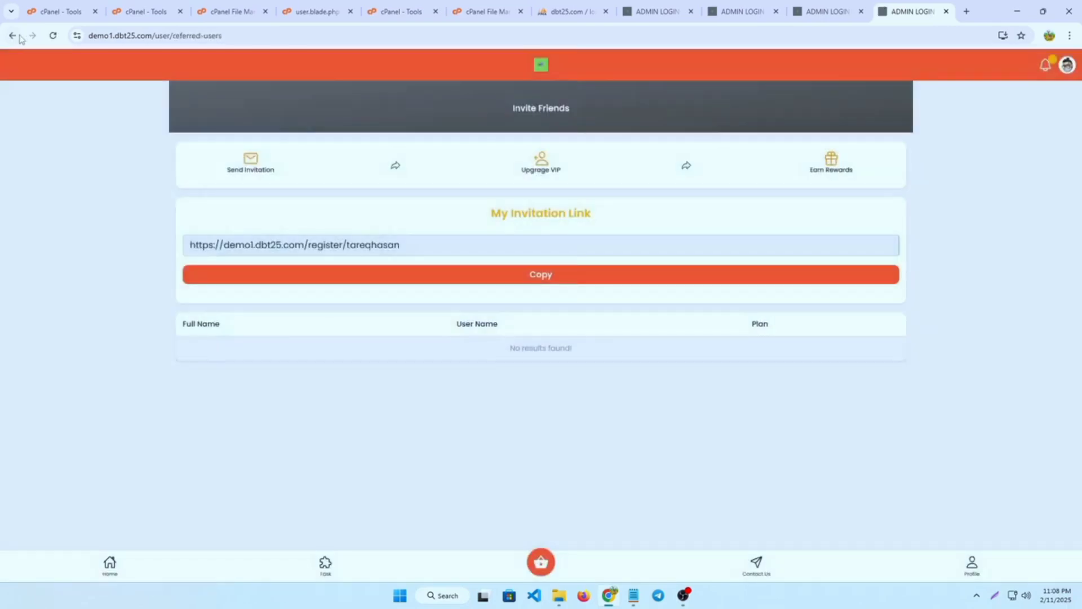
{"action": "left_click", "coordinate": [12, 34]}
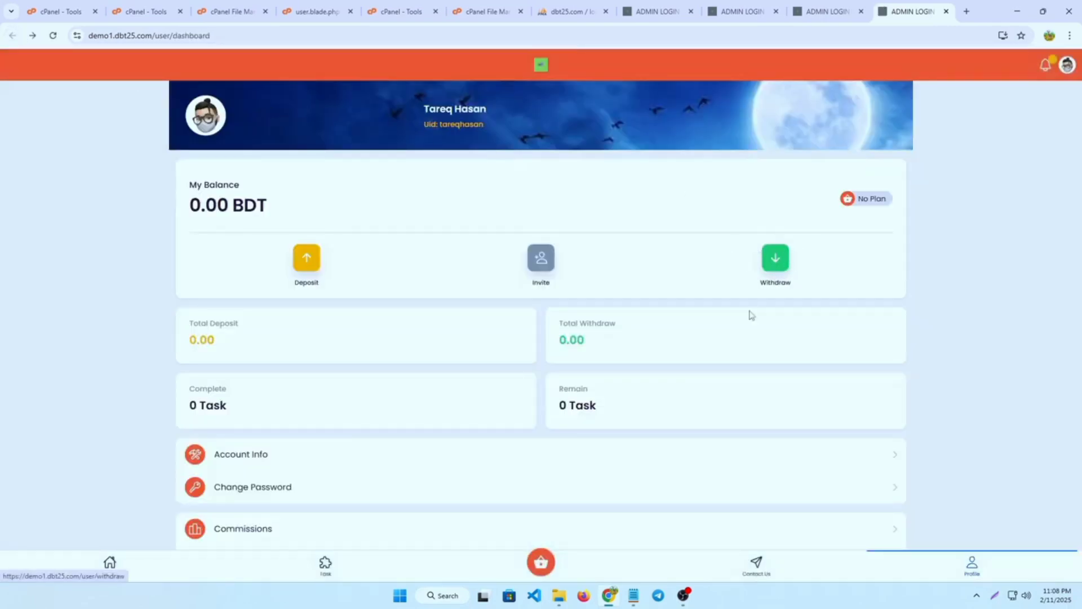
{"action": "scroll", "coordinate": [381, 557], "scroll_direction": "down", "scroll_amount": 2}
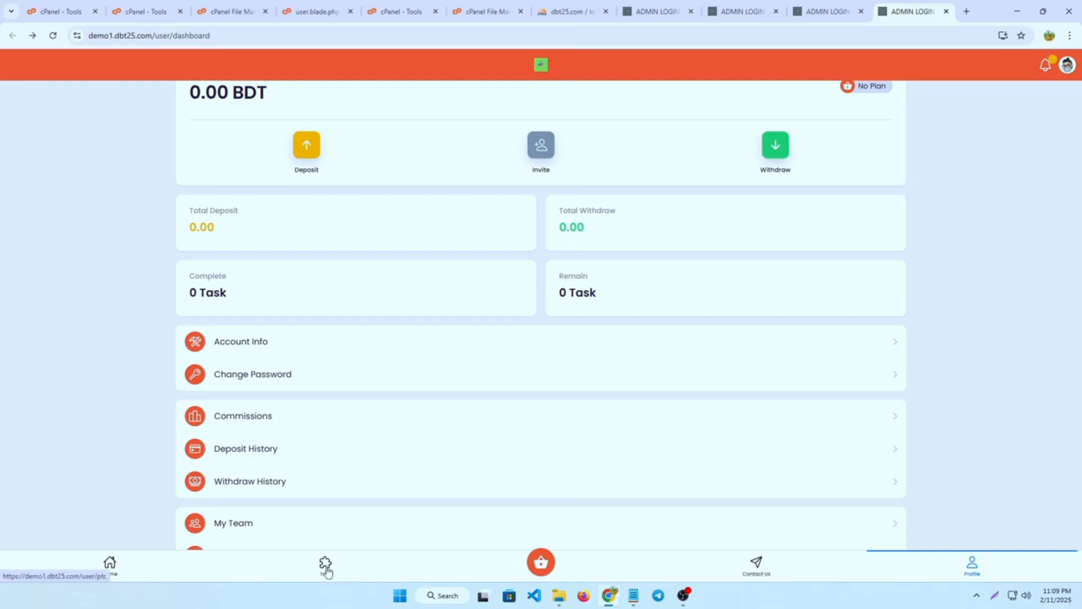
- Look through the user's task list and browse the membership plans from Basic to Silver
{"action": "left_click", "coordinate": [326, 569]}
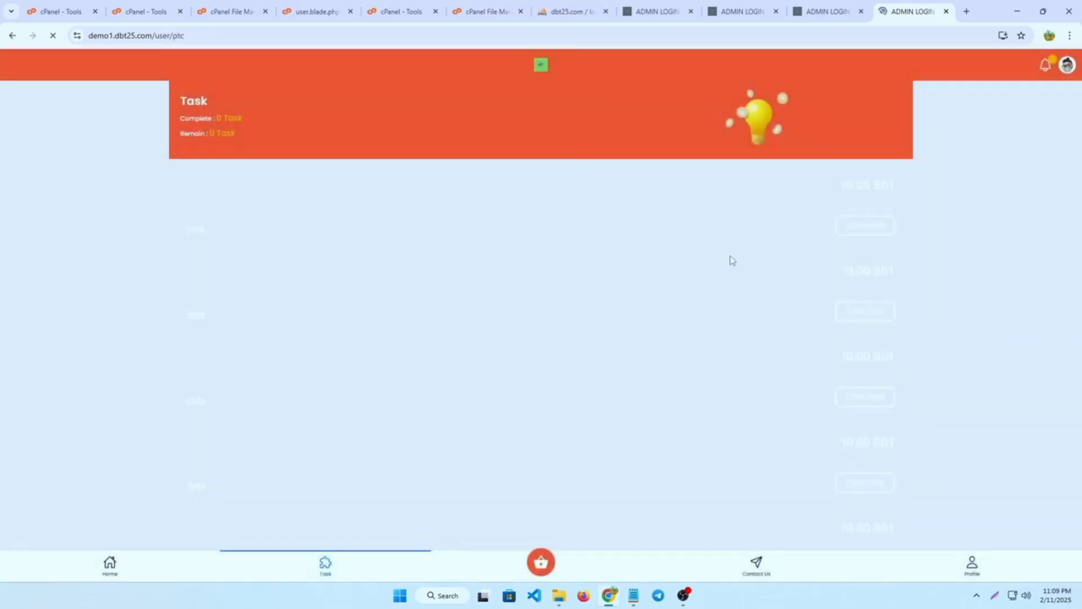
{"action": "scroll", "coordinate": [701, 255], "scroll_direction": "down", "scroll_amount": 6}
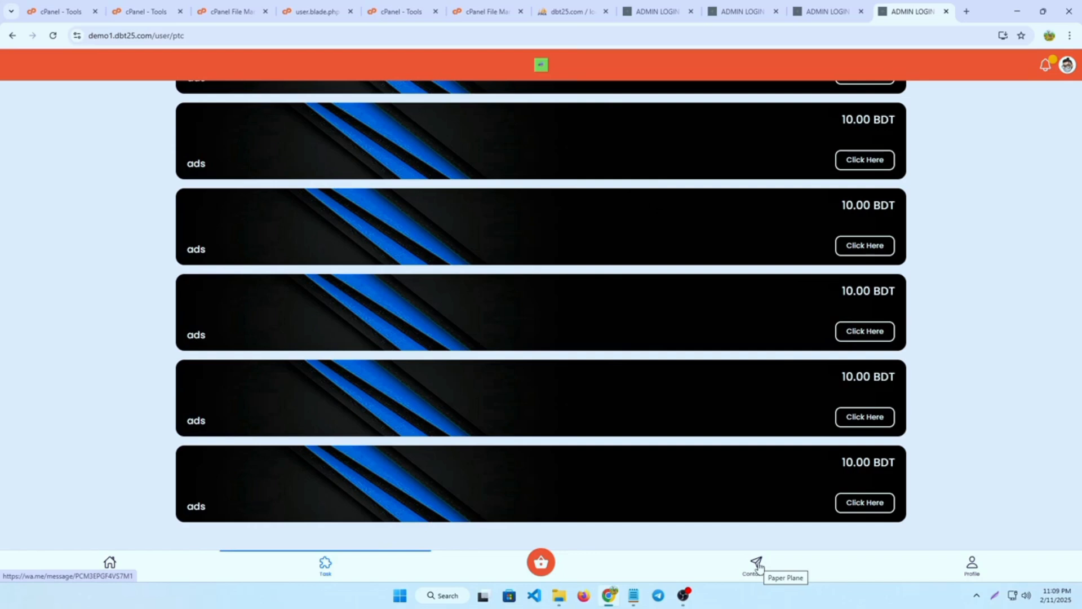
{"action": "left_click", "coordinate": [541, 562]}
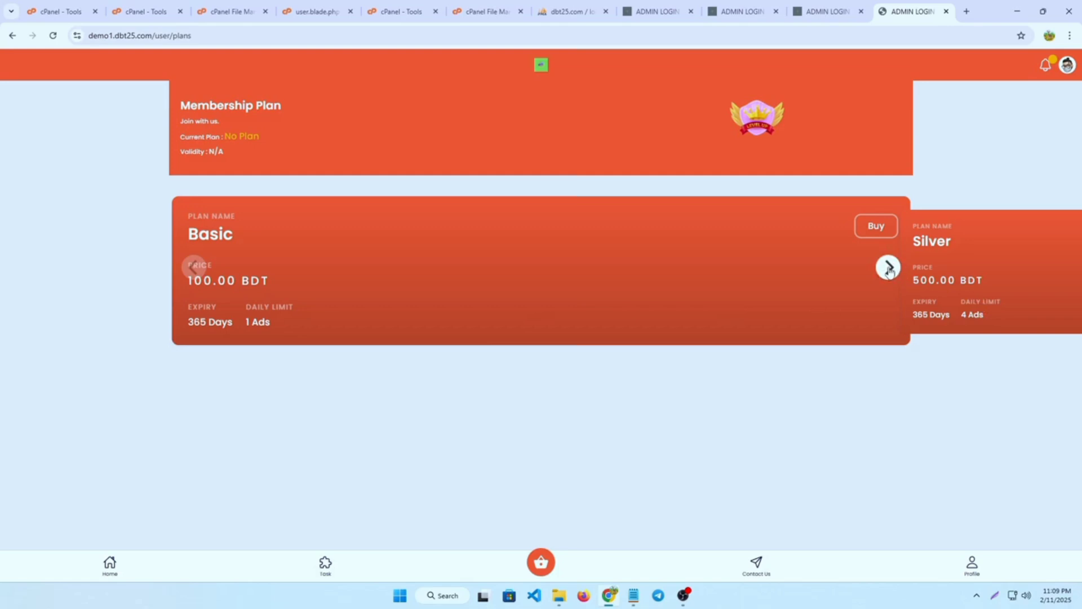
{"action": "left_click", "coordinate": [889, 269]}
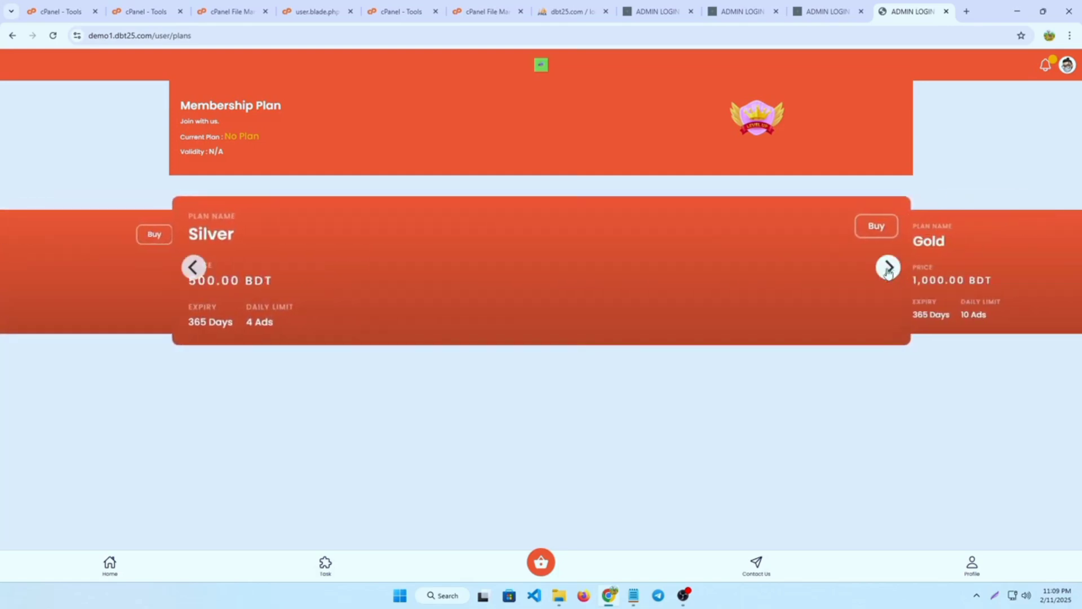
- Look over the site's home page, from the banner and notice down to the tutorial, about and referral sections
{"action": "left_click", "coordinate": [111, 564]}
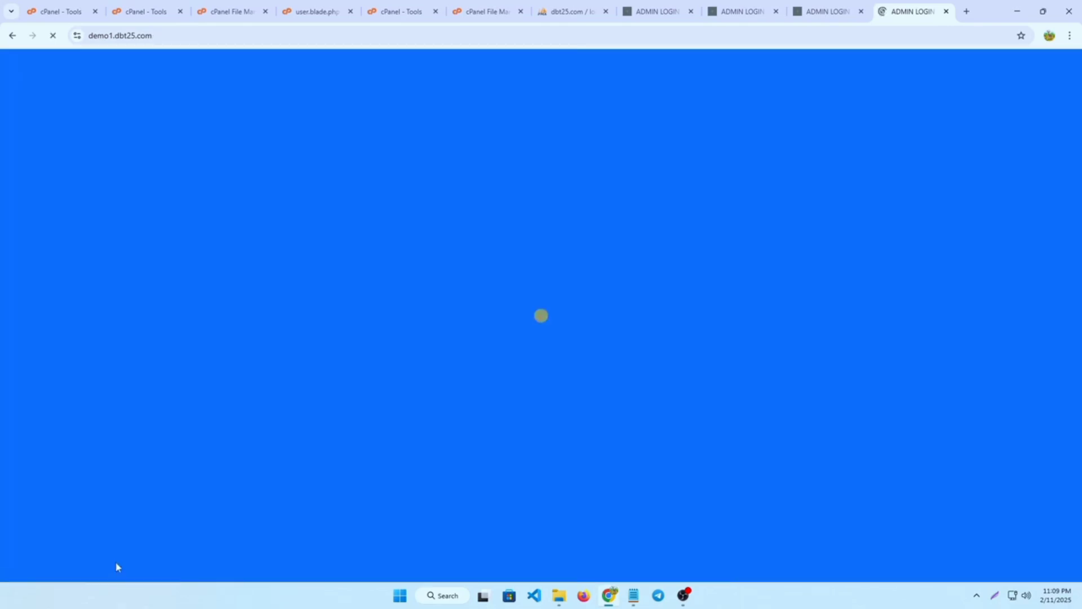
{"action": "scroll", "coordinate": [584, 405], "scroll_direction": "down", "scroll_amount": 6}
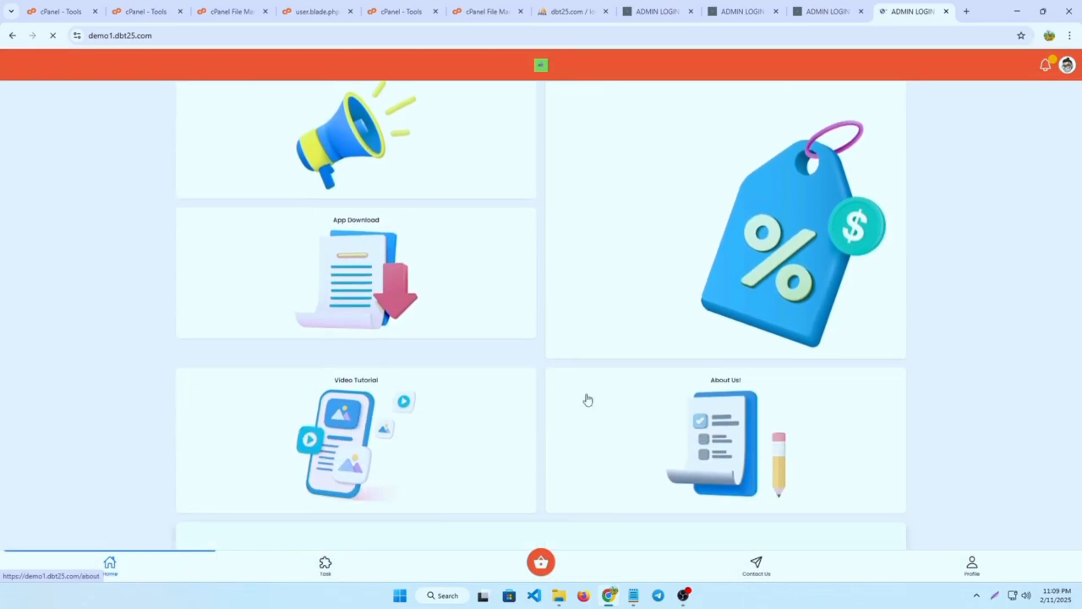
{"action": "scroll", "coordinate": [587, 399], "scroll_direction": "up", "scroll_amount": 3}
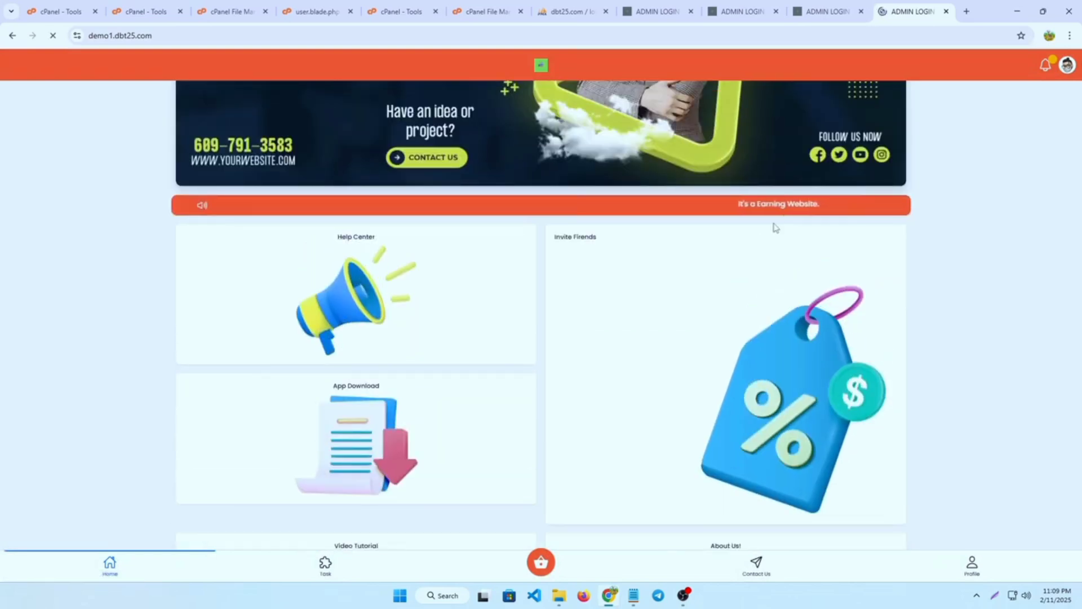
{"action": "scroll", "coordinate": [766, 234], "scroll_direction": "down", "scroll_amount": 2}
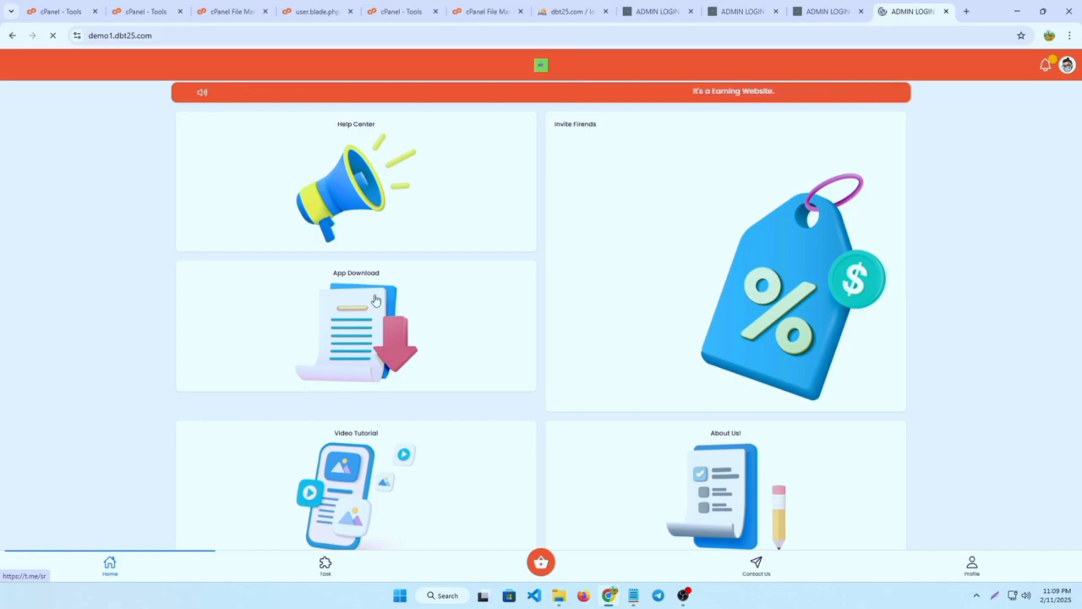
{"action": "scroll", "coordinate": [507, 366], "scroll_direction": "down", "scroll_amount": 5}
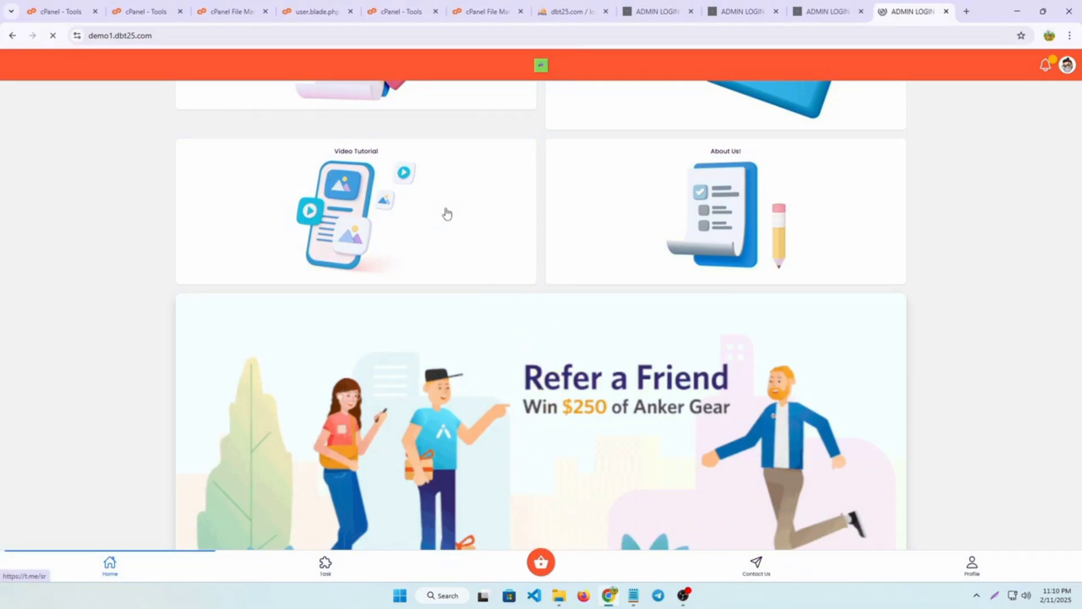
- Revisit the user's profile and task pages, and go back to the home page
{"action": "left_click", "coordinate": [970, 562]}
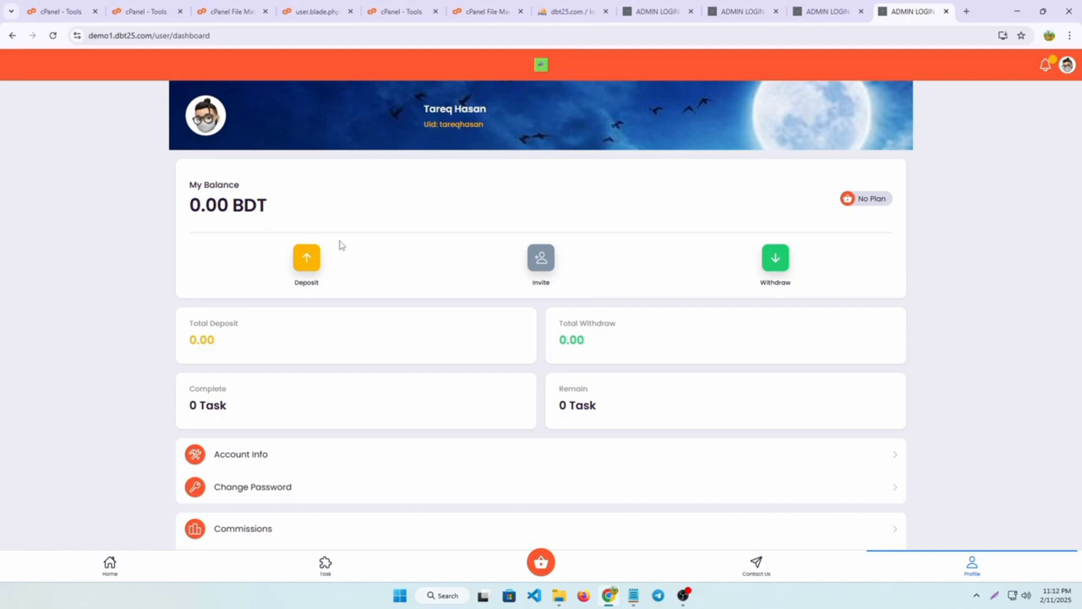
{"action": "left_click", "coordinate": [326, 564]}
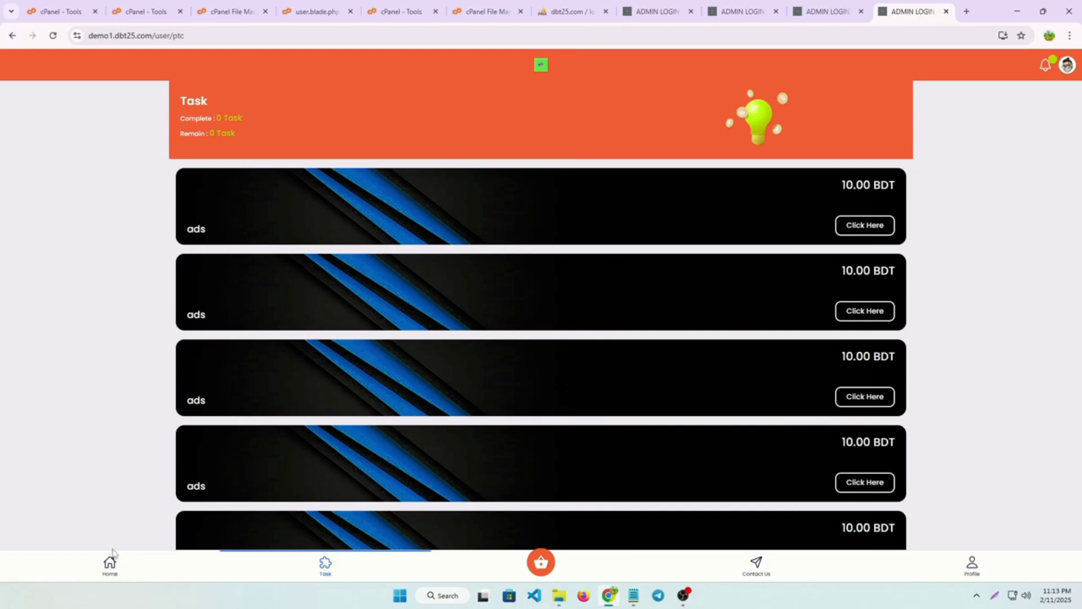
{"action": "left_click", "coordinate": [109, 562]}
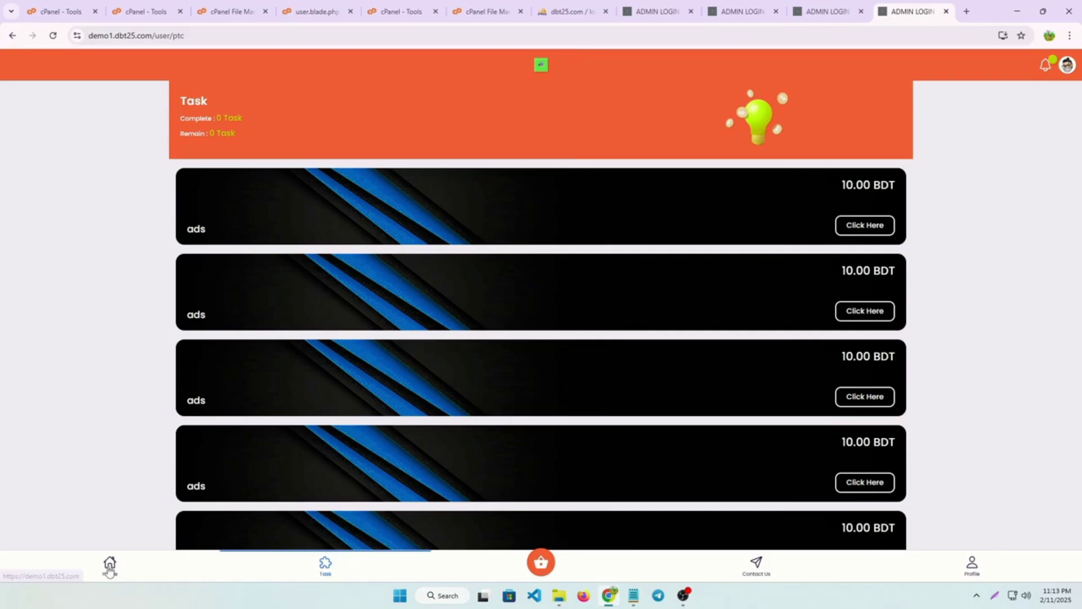